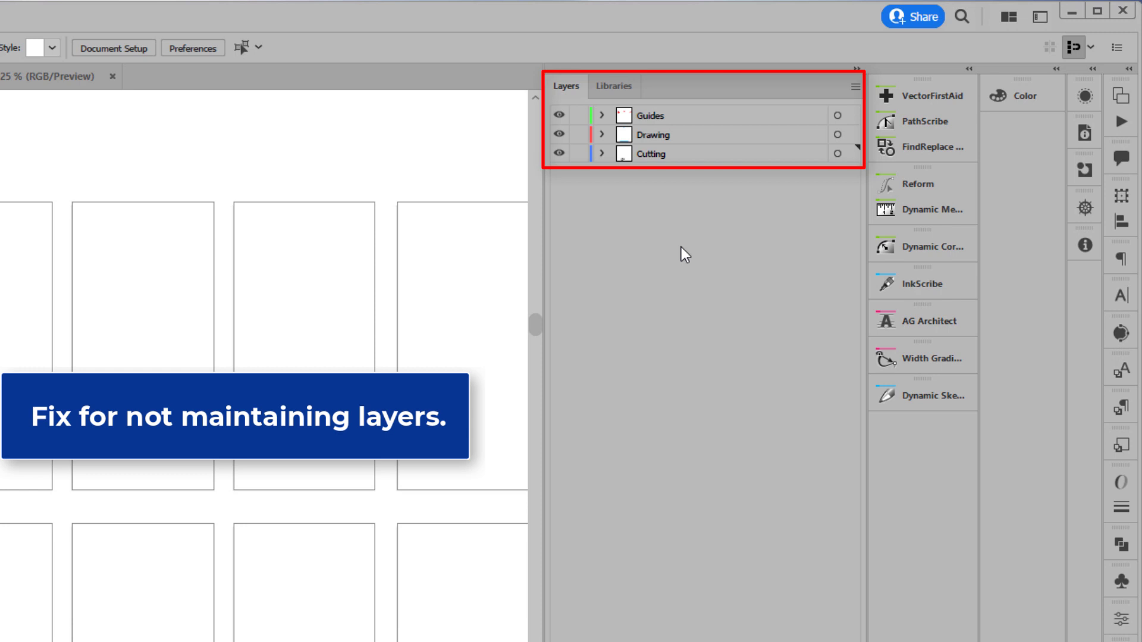
Check that the Paste Remembers Layers option is enabled for the document's layers.
left_click(855, 87)
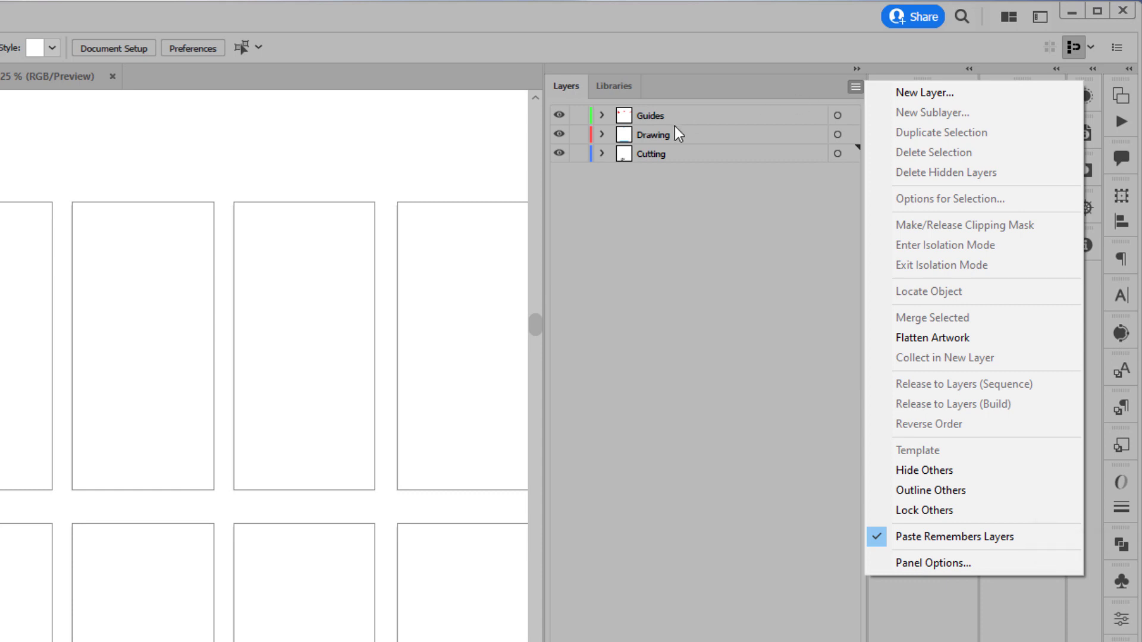
left_click(668, 258)
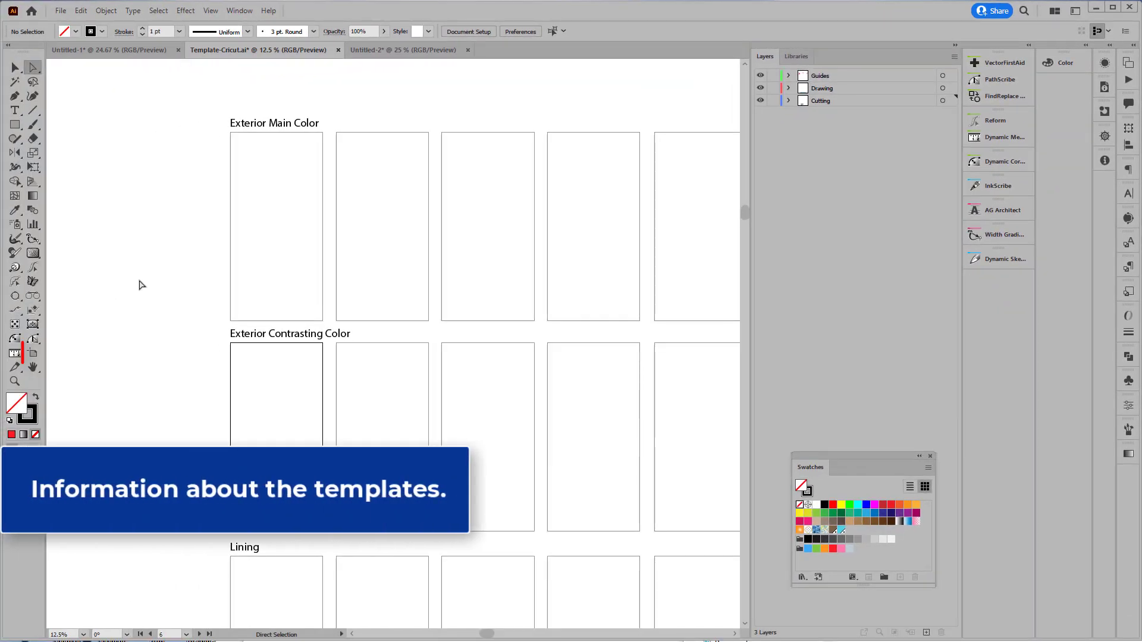
Examine the template's artboard names and its rows for exterior main, exterior contrasting, lining and stabilizer fabrics.
left_click(32, 356)
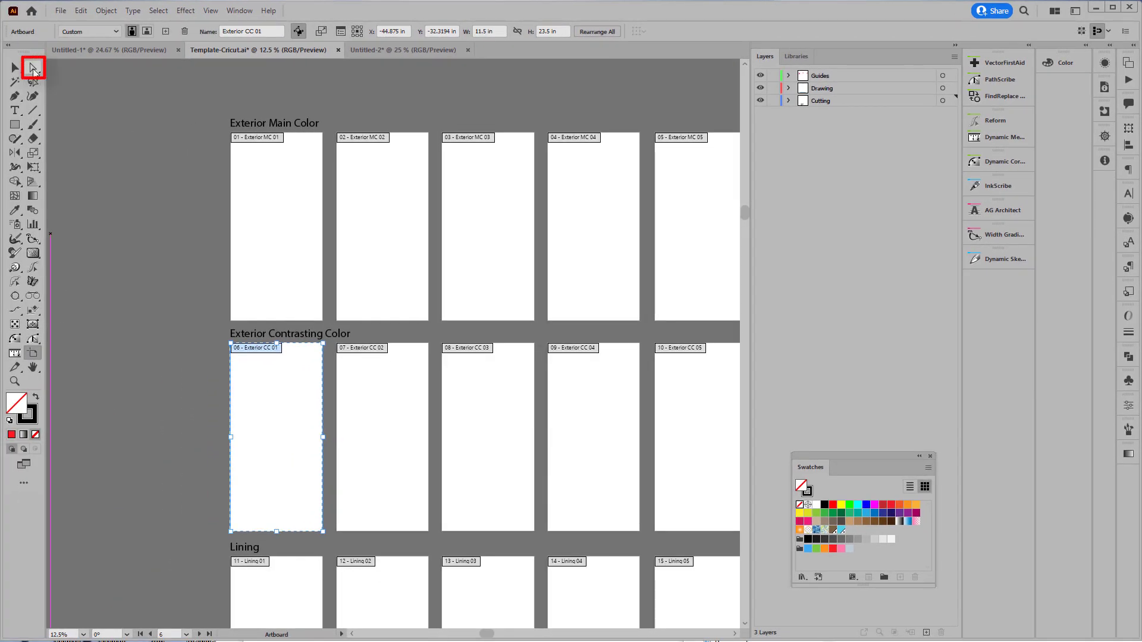
left_click(33, 68)
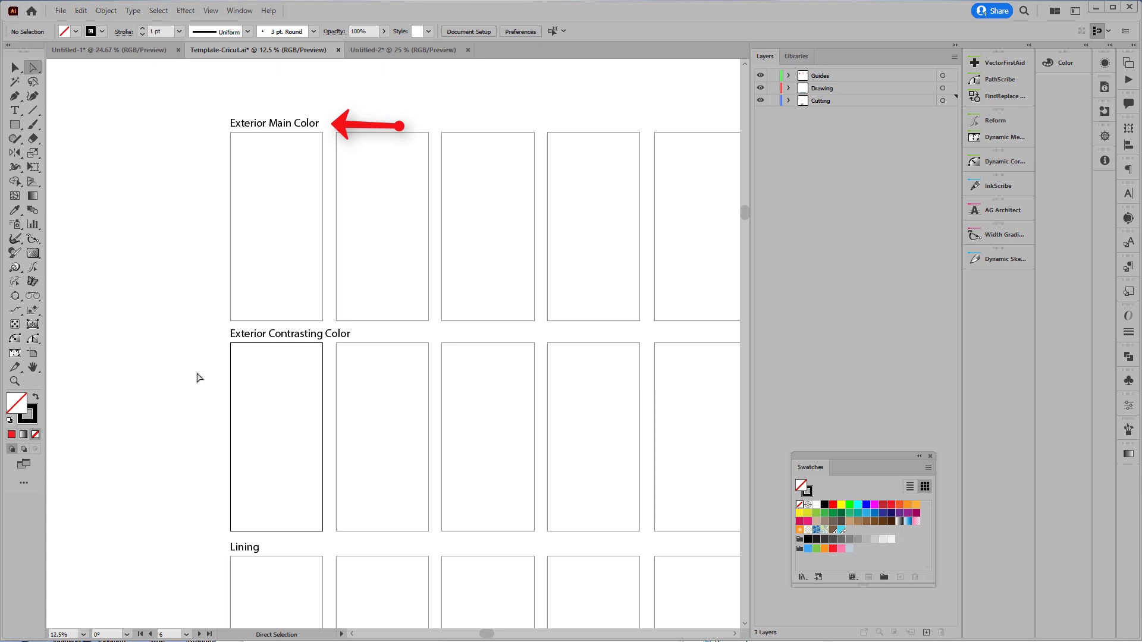
mouse_move(190, 480)
left_mouse_down()
mouse_move(198, 305)
mouse_move(224, 225)
left_mouse_up()
left_click_drag(207, 543, 234, 350)
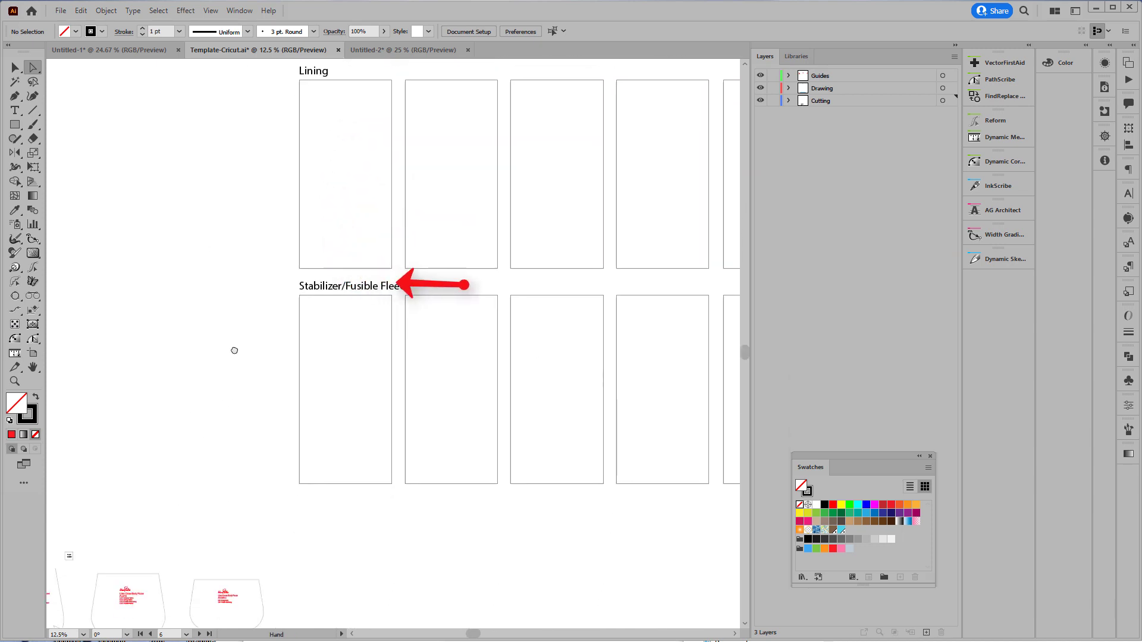
key("ctrl+minus")
key("ctrl+minus")
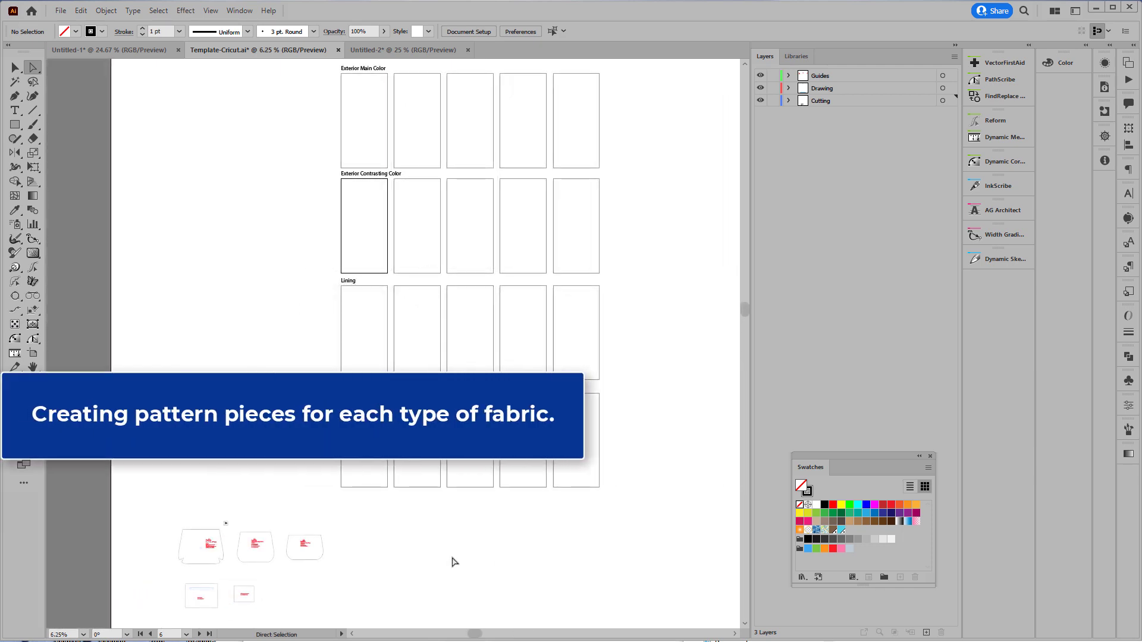
Duplicate the pattern pieces beside their fabric rows, placing a second O-Ring Strap Connector above the first.
key("alt")
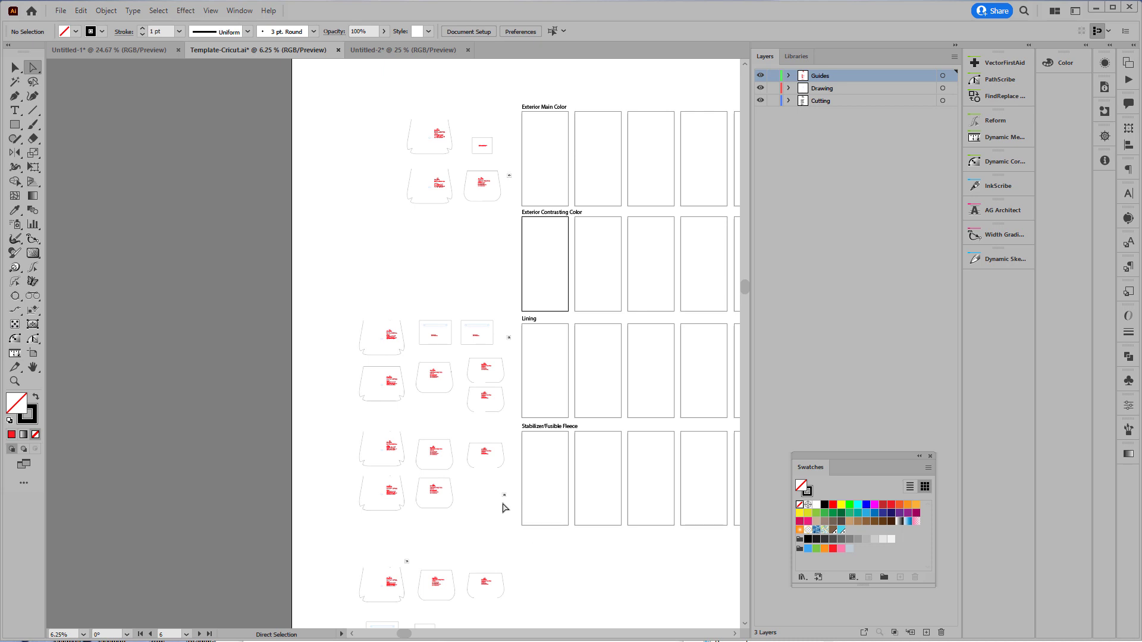
key("ctrl")
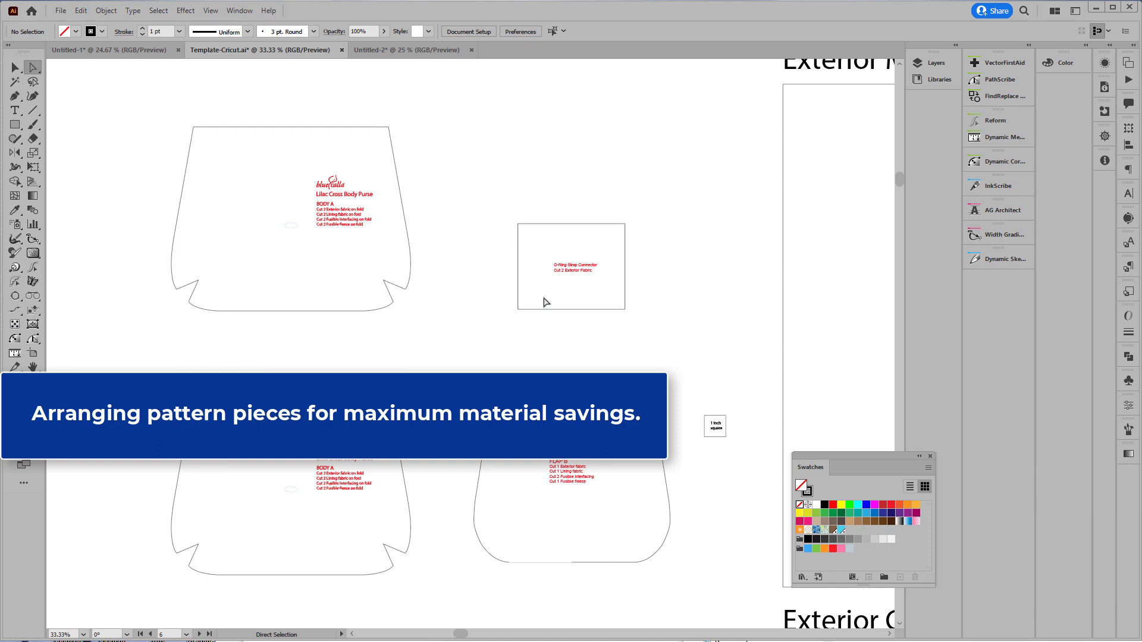
left_click_drag(484, 194, 614, 191)
left_click(708, 502)
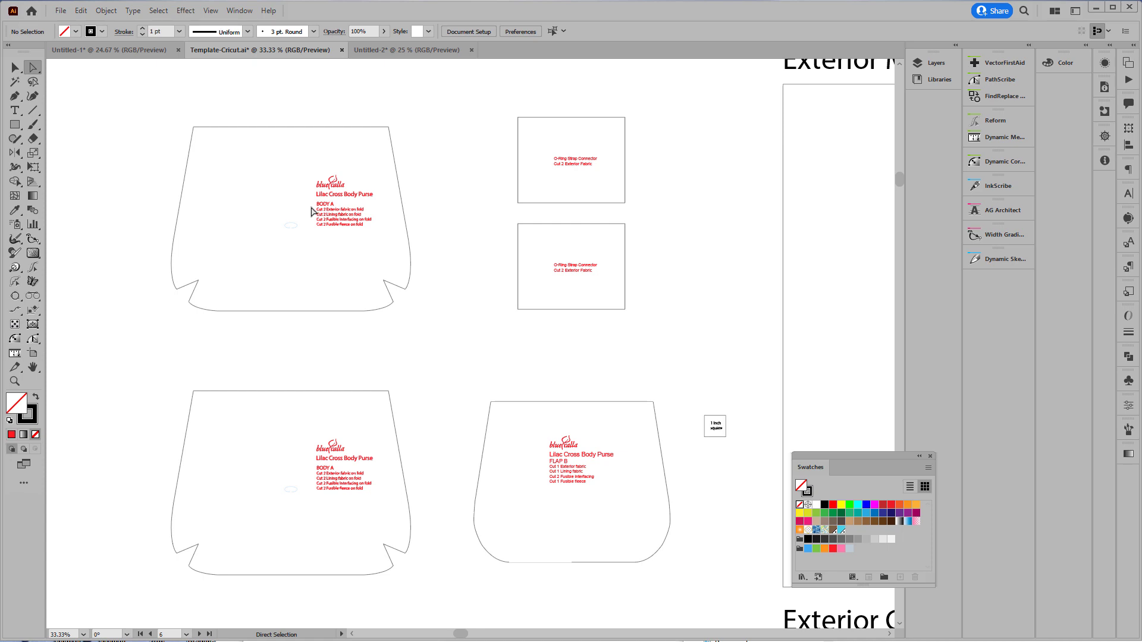
Delete the lining, interfacing and fleece cutting lines from the exterior Body A and Flap B pieces.
left_click_drag(312, 212, 381, 246)
key("Delete")
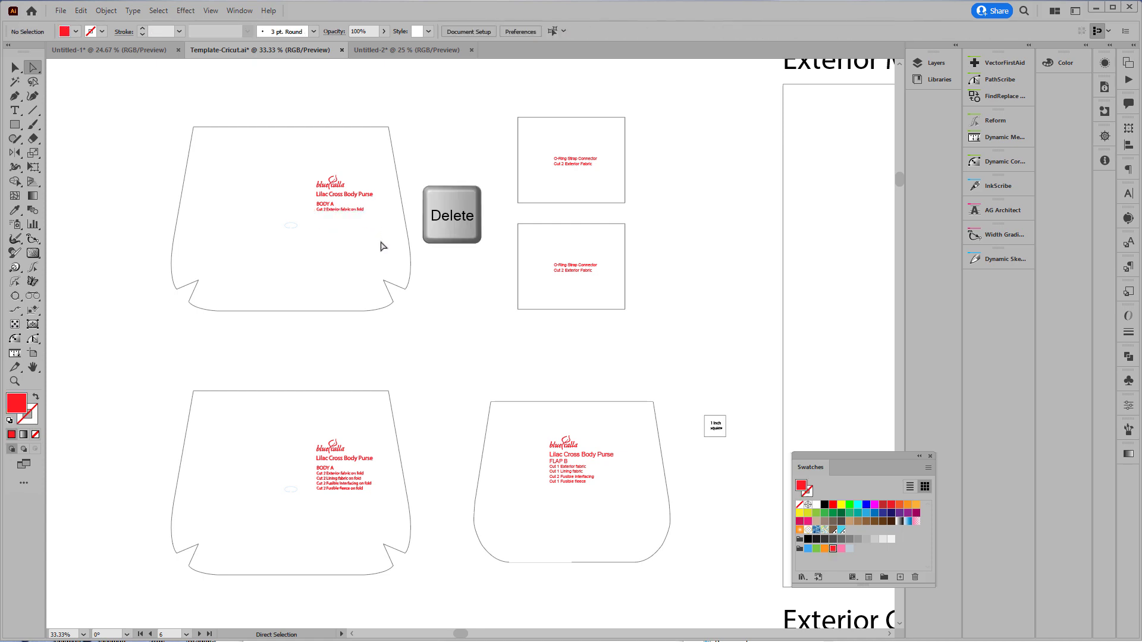
left_click_drag(543, 471, 616, 501)
key("Delete")
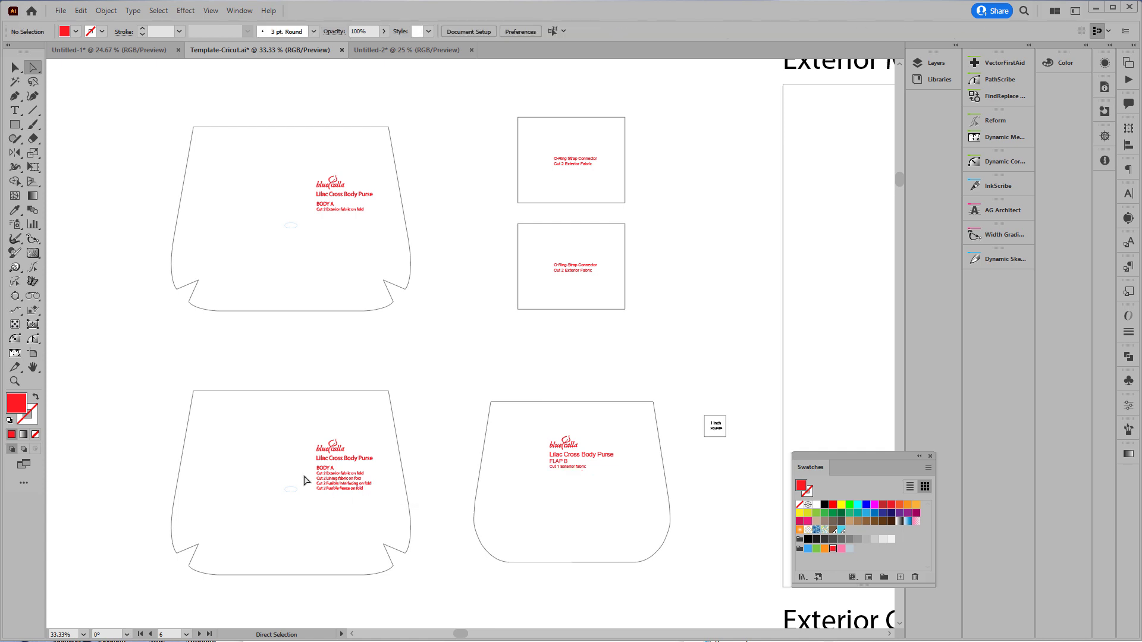
left_click_drag(305, 475, 381, 506)
key("Delete")
Delete the fusible interfacing line from both Pocket C pieces in the lining group.
left_click_drag(553, 581, 599, 207)
left_click_drag(601, 416, 728, 261)
left_click_drag(701, 425, 697, 370)
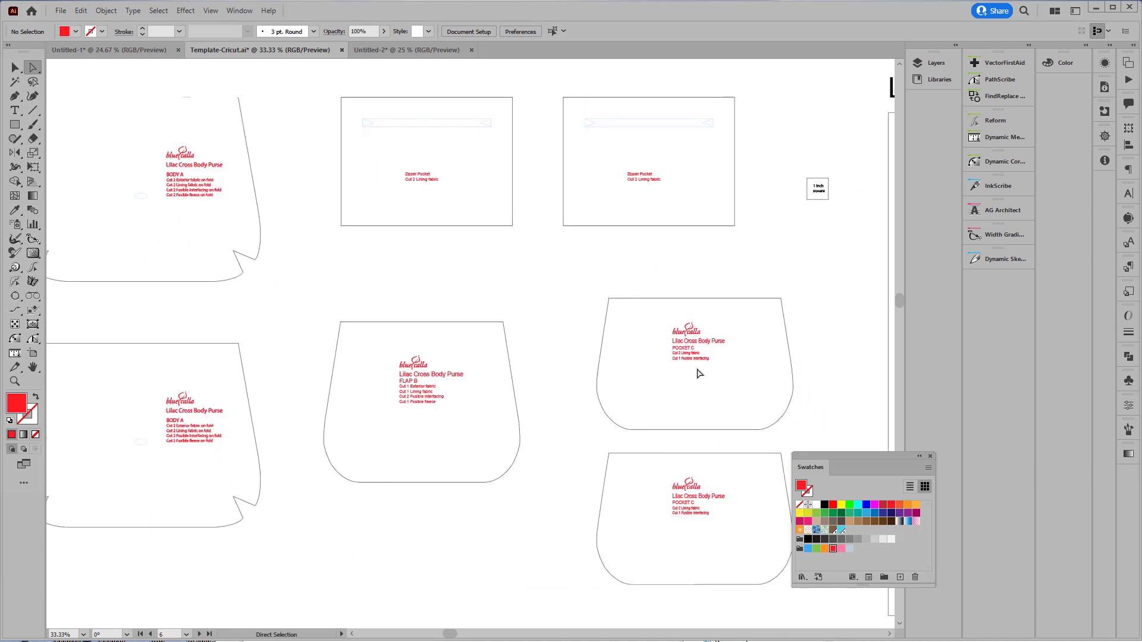
left_click(704, 360)
key("Delete")
left_click(691, 513)
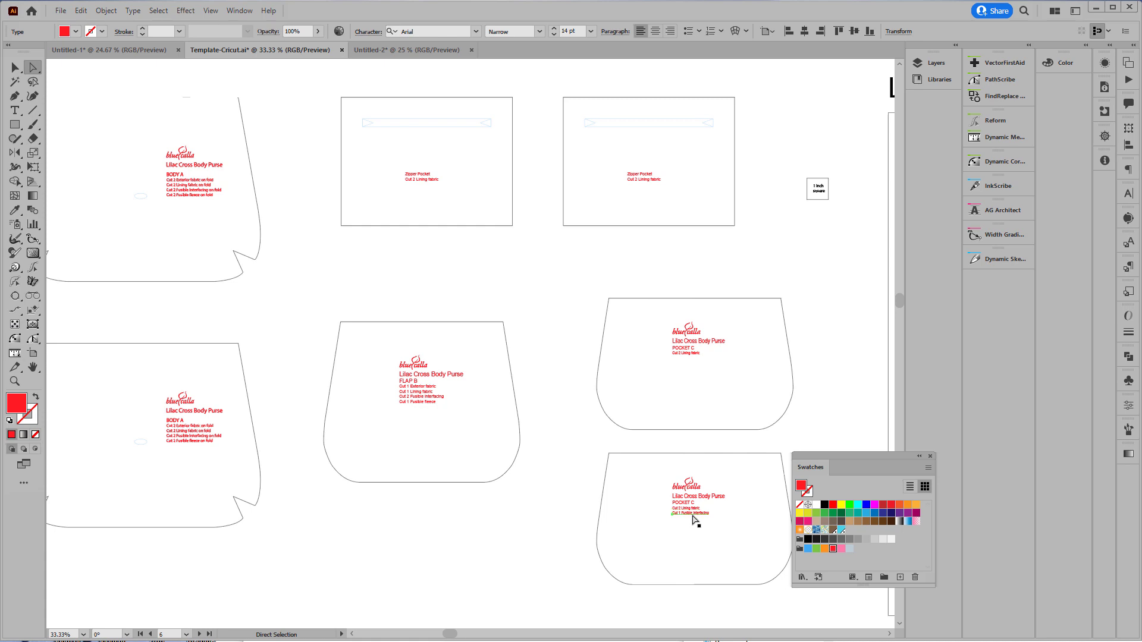
key("Delete")
Remove the exterior, interfacing and fleece cutting lines from the lining Flap B piece, keeping "Cut 1 Lining fabric".
left_click(432, 390)
key("Delete")
left_click(428, 401)
key("Delete")
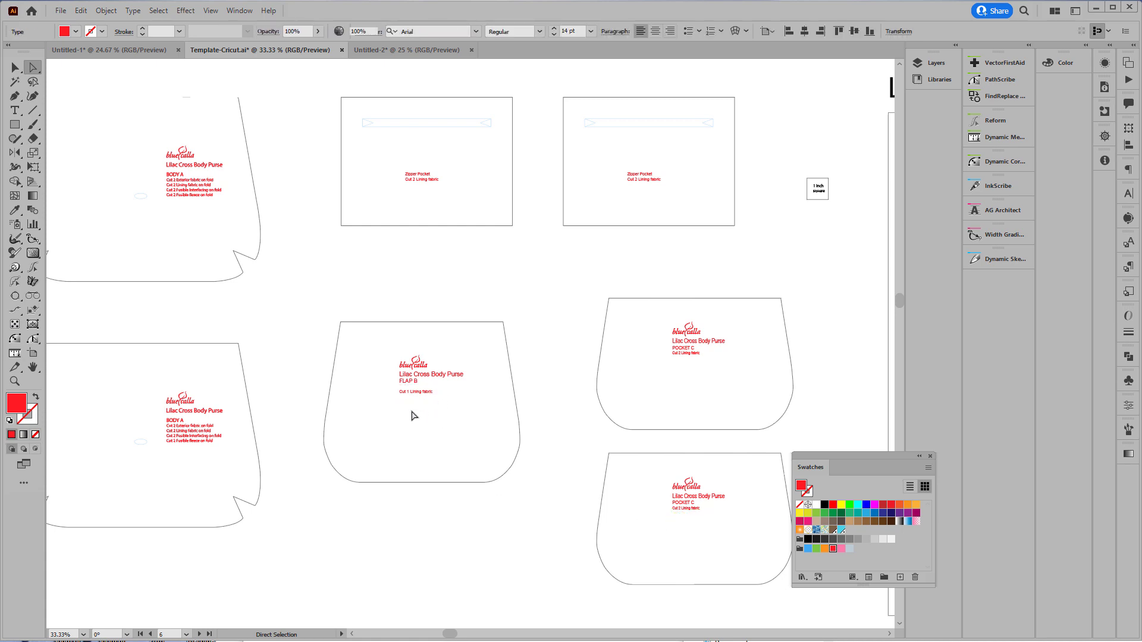
Strip both lining Body A labels down to the "Cut 2 Lining fabric on fold" instruction.
left_click_drag(302, 477, 538, 519)
left_click_drag(403, 502, 466, 478)
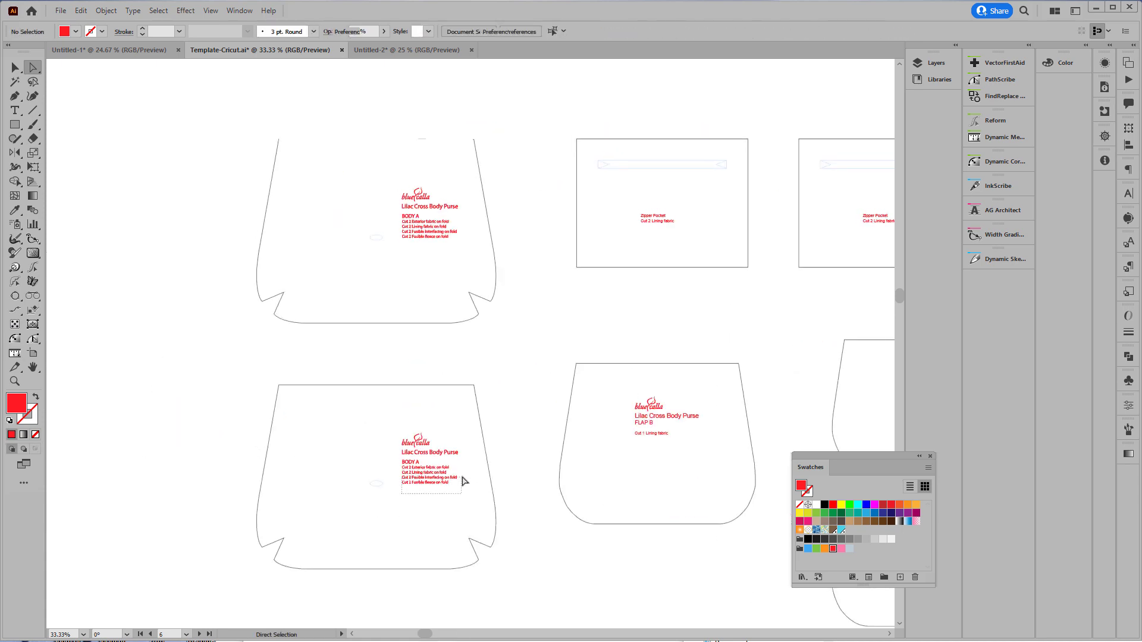
key("Delete")
left_click(451, 471)
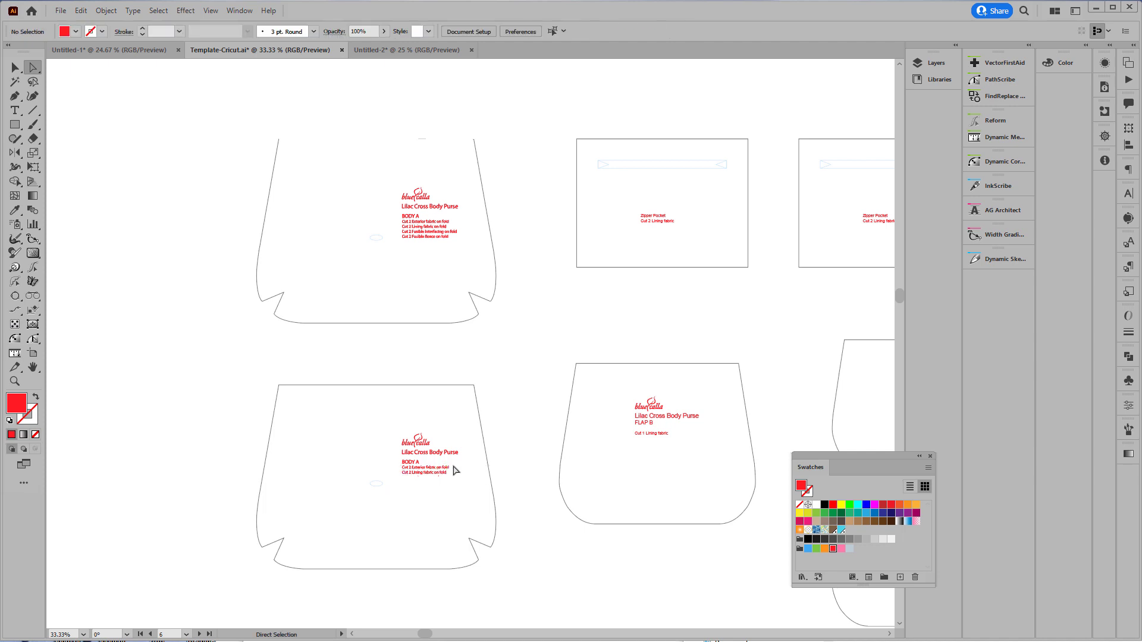
left_click_drag(397, 250, 459, 233)
key("Delete")
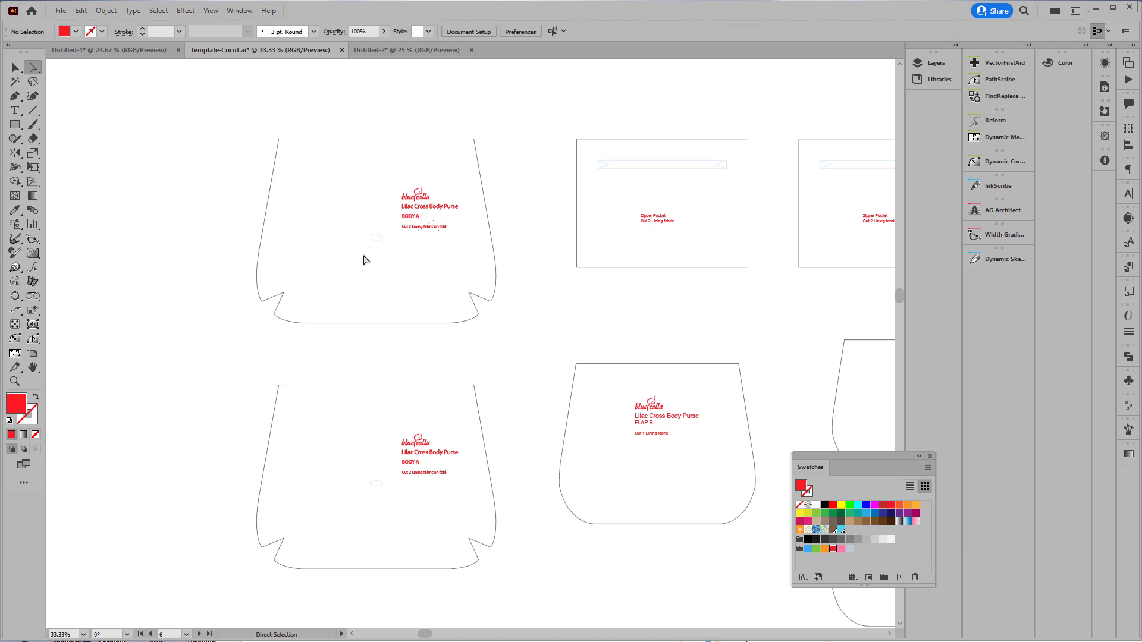
Replace the upper lining Body A piece's label with a copy of the lower Body A label.
left_click_drag(441, 222, 420, 236)
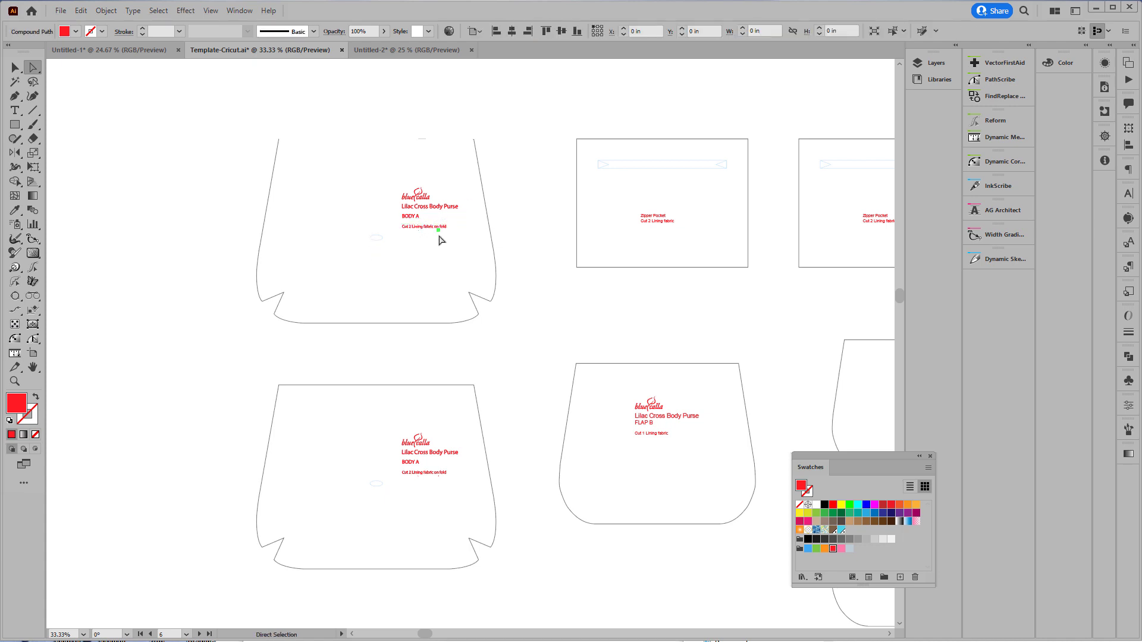
left_click(422, 228)
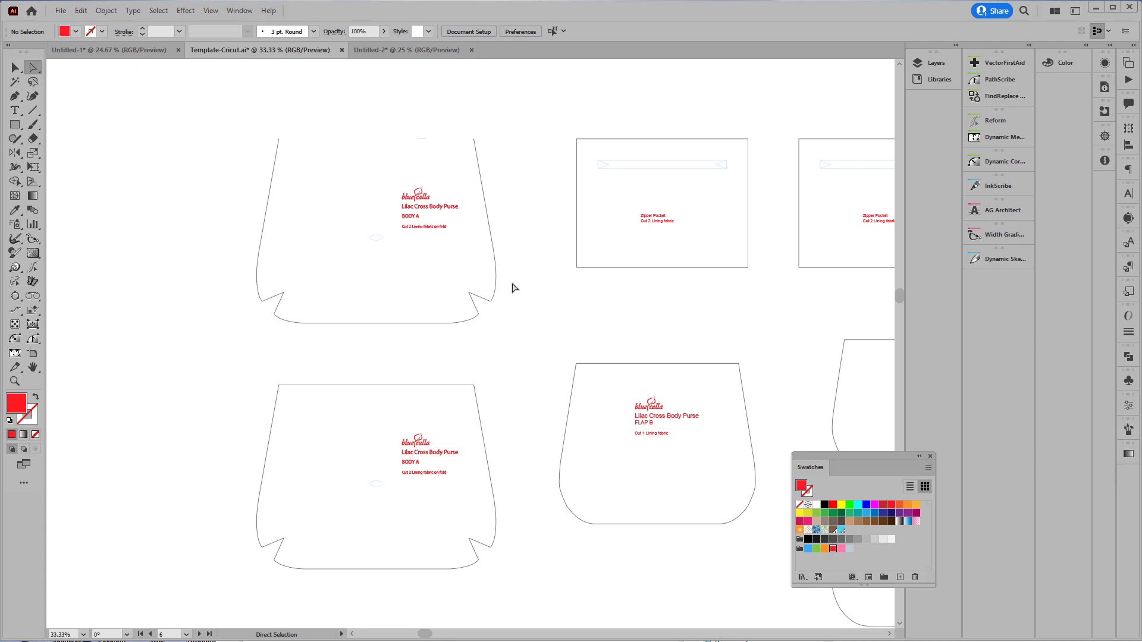
left_click_drag(393, 183, 465, 249)
key("Delete")
left_click_drag(409, 439, 439, 213)
Select the outlines of the two Body A, two Flap B and single Pocket C pieces in the next group.
left_click(597, 586)
left_click_drag(637, 606, 449, 277)
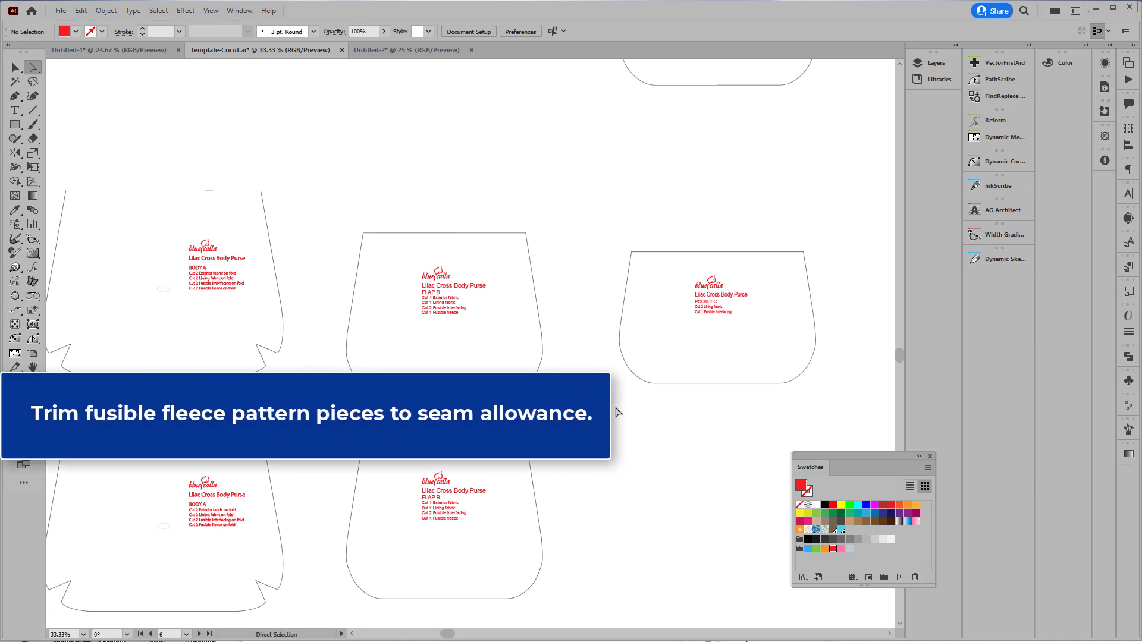
left_click_drag(582, 434, 616, 421)
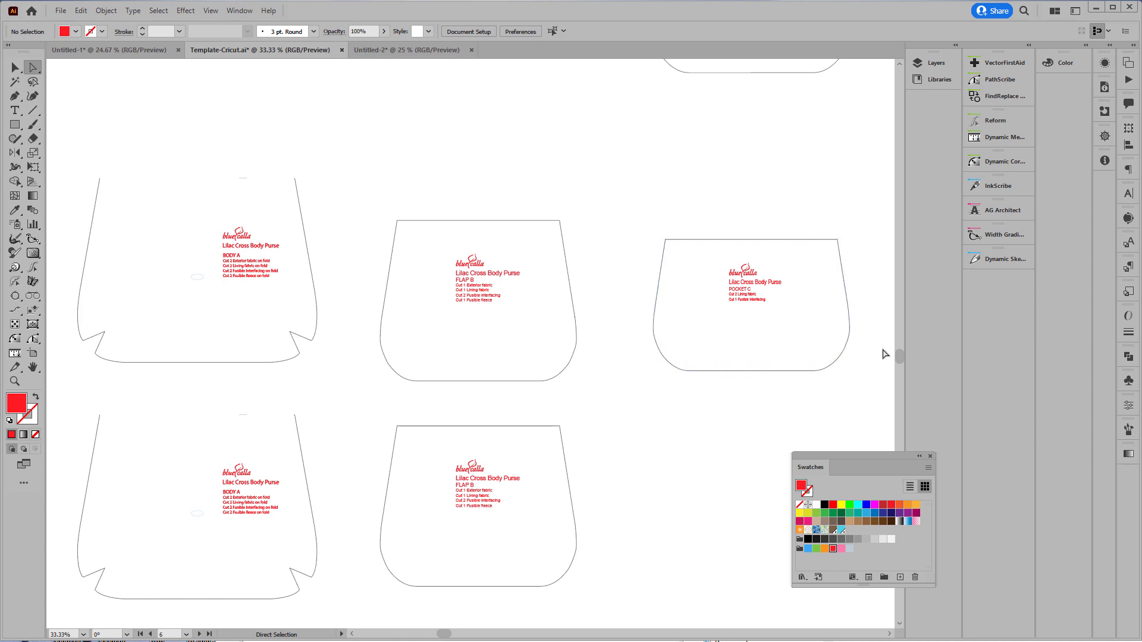
key("alt")
left_click_drag(878, 348, 408, 441)
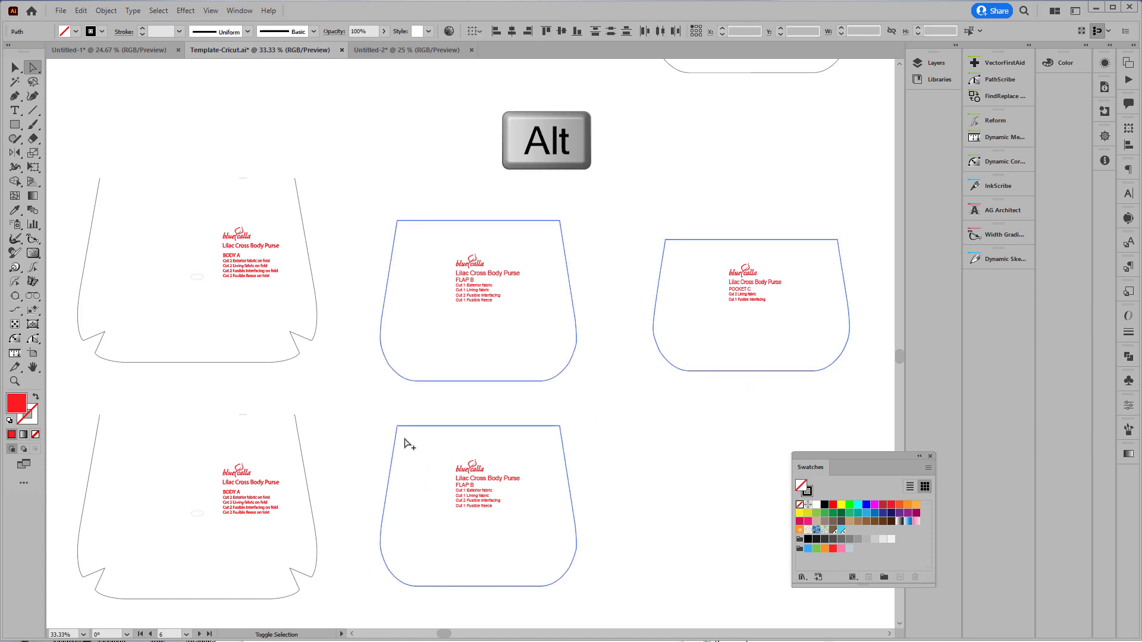
key("shift")
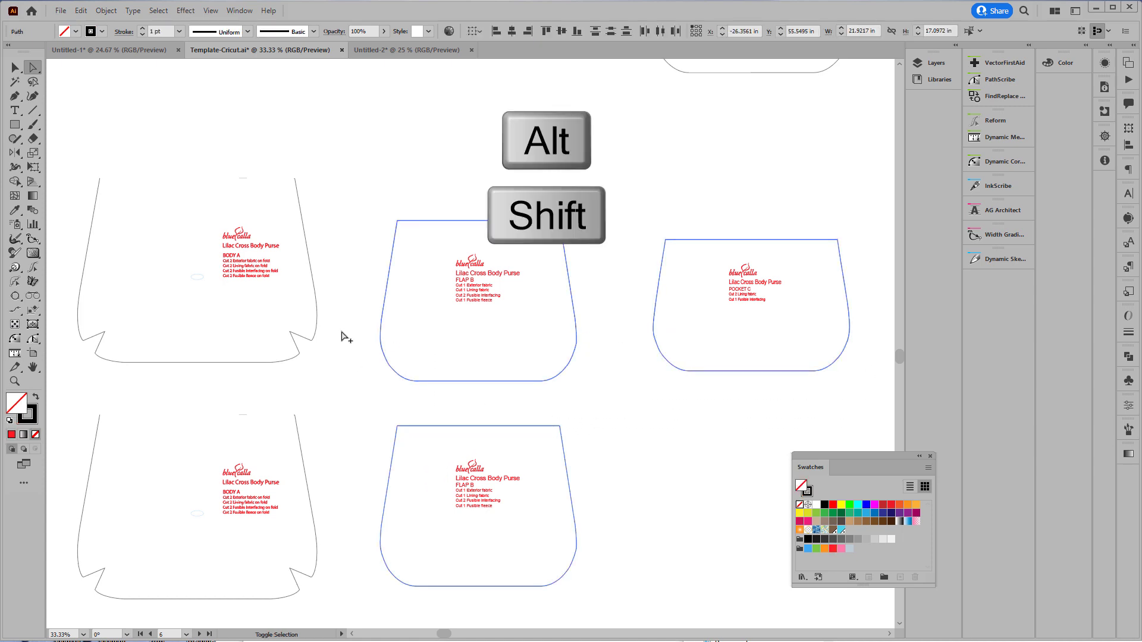
left_click_drag(340, 328, 269, 423)
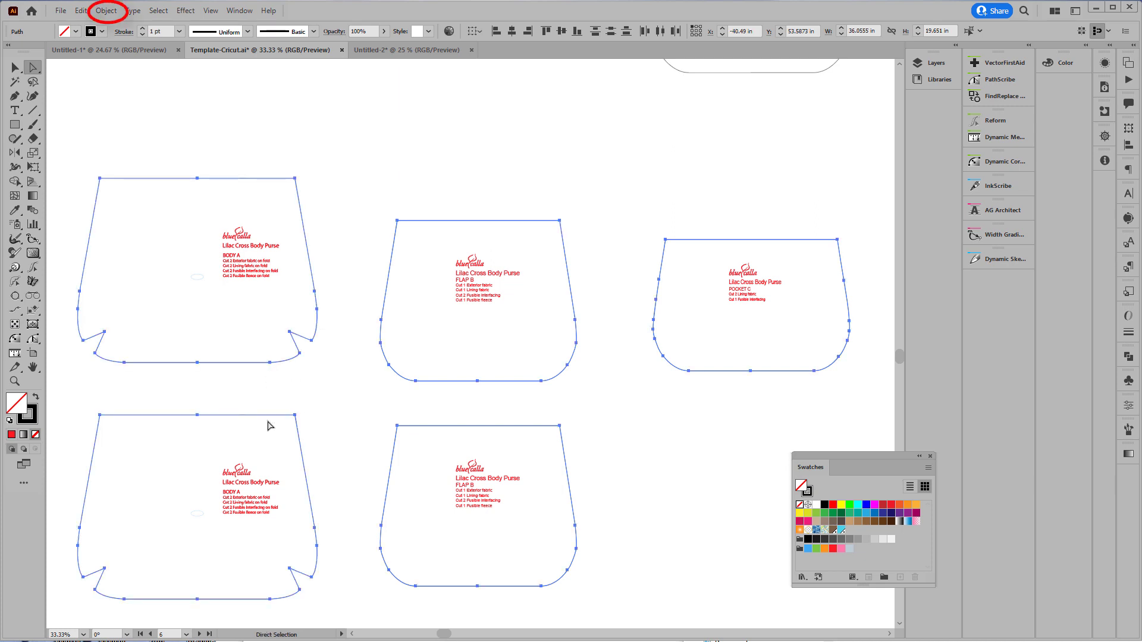
Start an Offset Path on the selected outlines with an offset of 3/8 in.
left_click(107, 12)
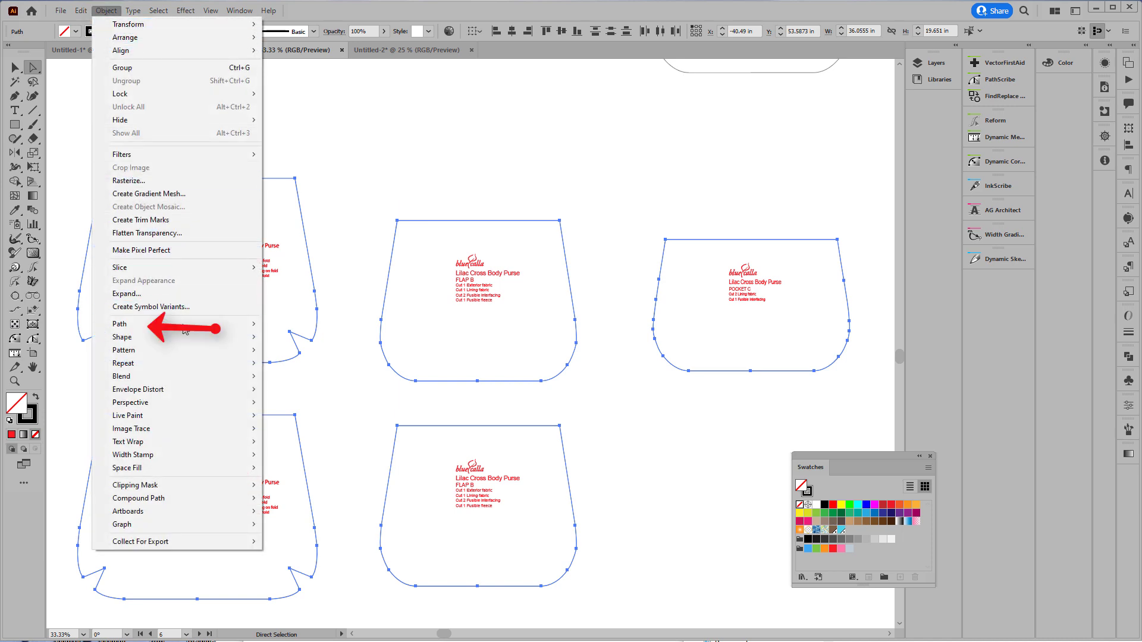
mouse_move(198, 331)
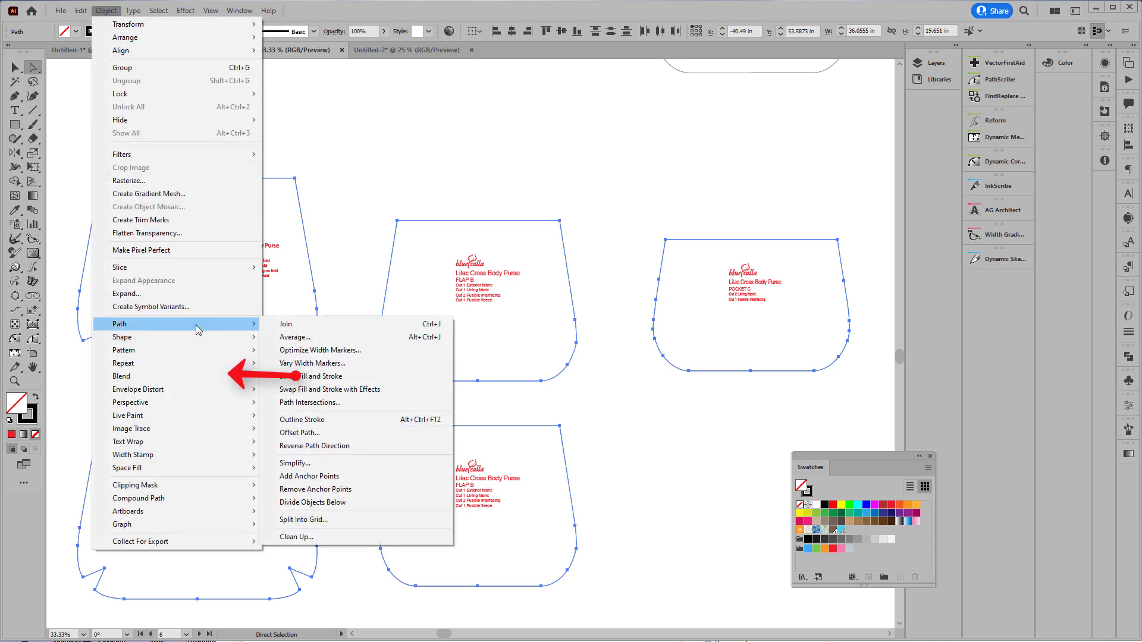
left_click(301, 432)
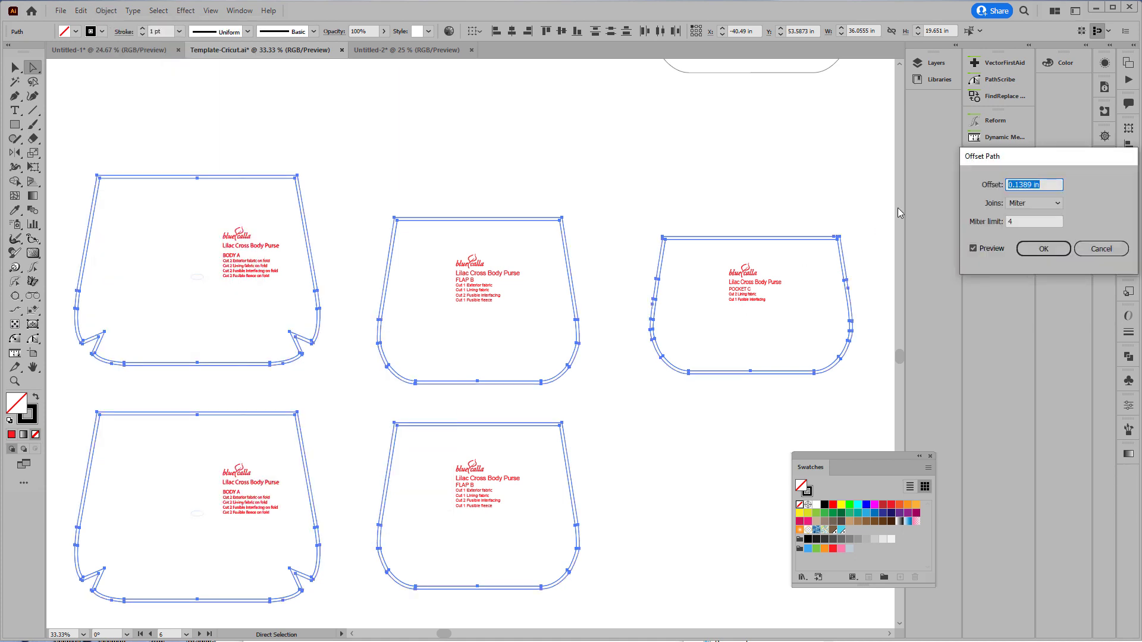
left_click_drag(1079, 155, 470, 365)
left_click(553, 370)
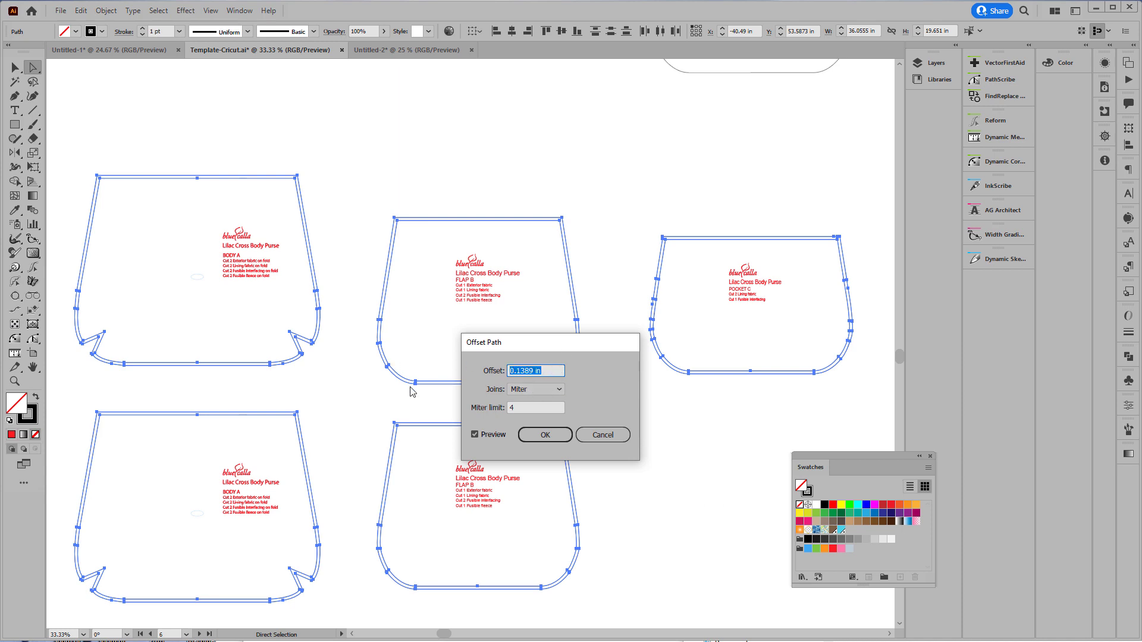
type("3/8")
left_click(557, 389)
left_click(559, 395)
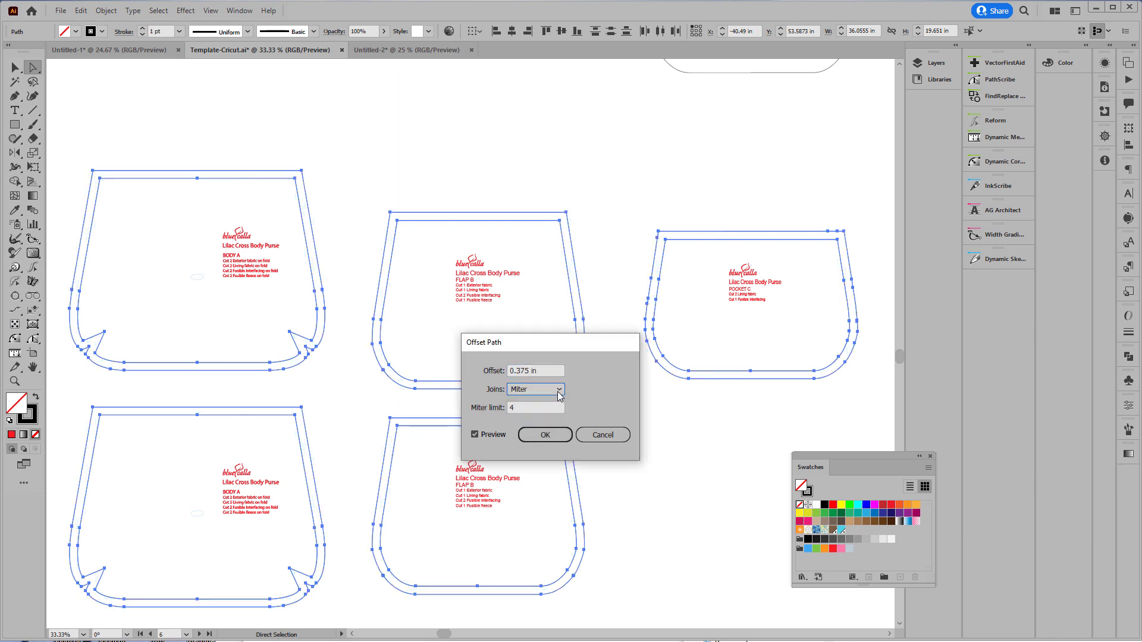
Change the offset to -0.375 in with Miter joins, compare the preview, and apply the inward offset.
left_click(509, 371)
type("-")
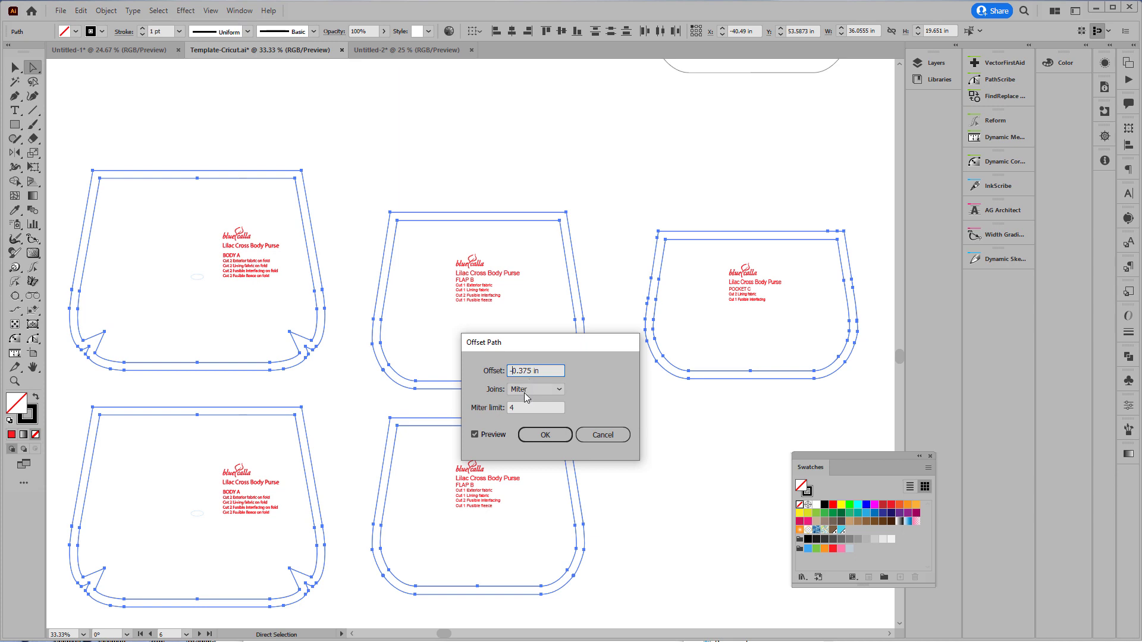
left_click(560, 389)
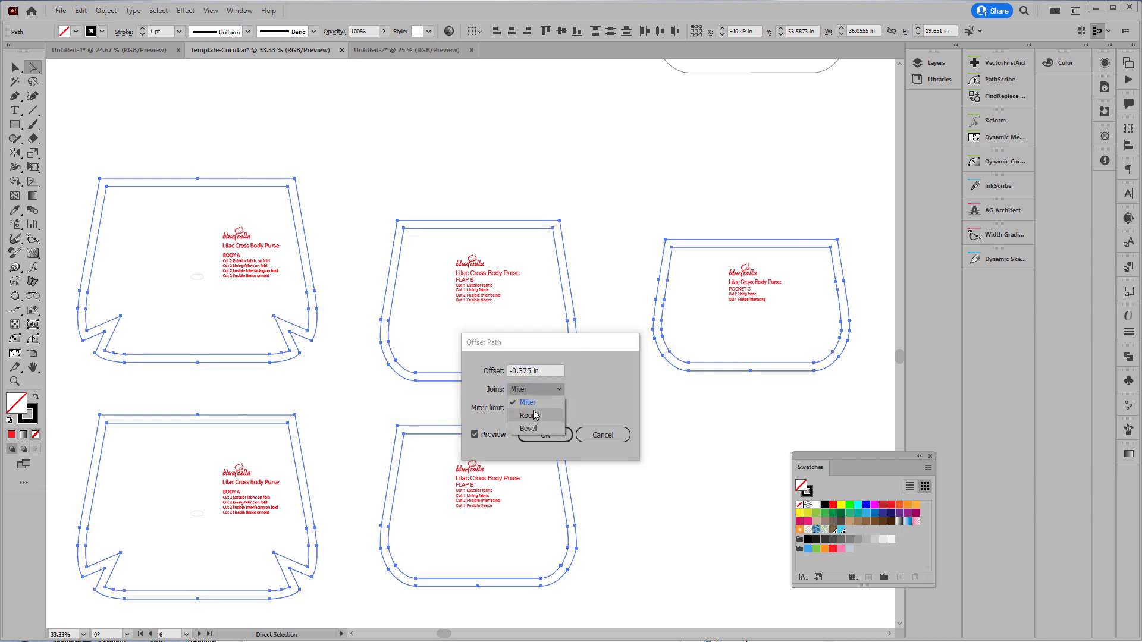
left_click(526, 402)
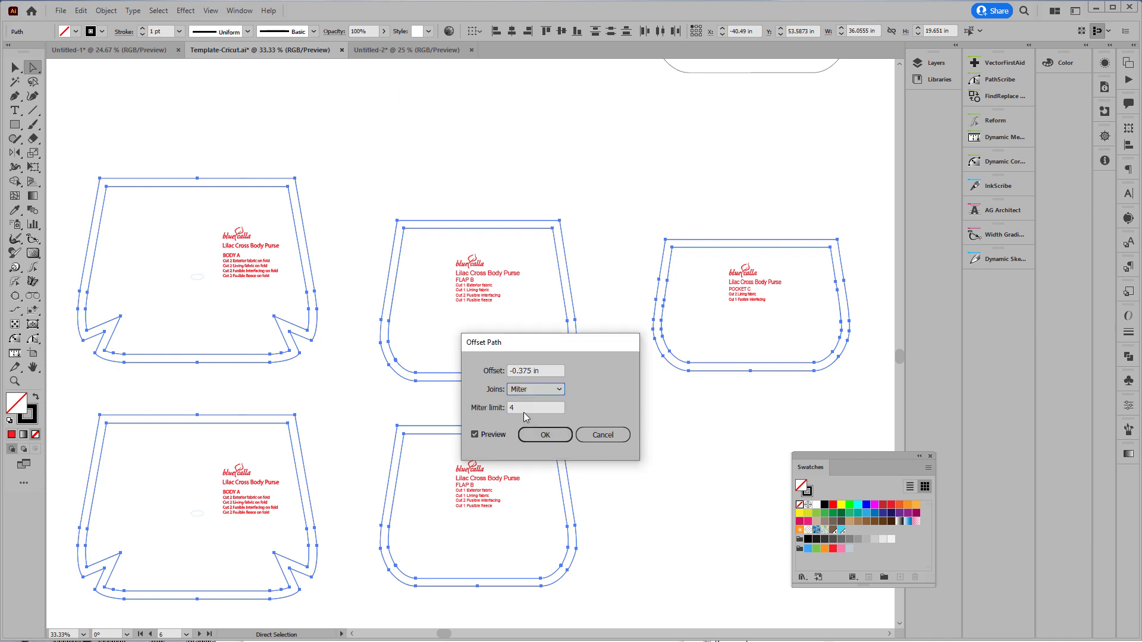
left_click(475, 434)
left_click(474, 435)
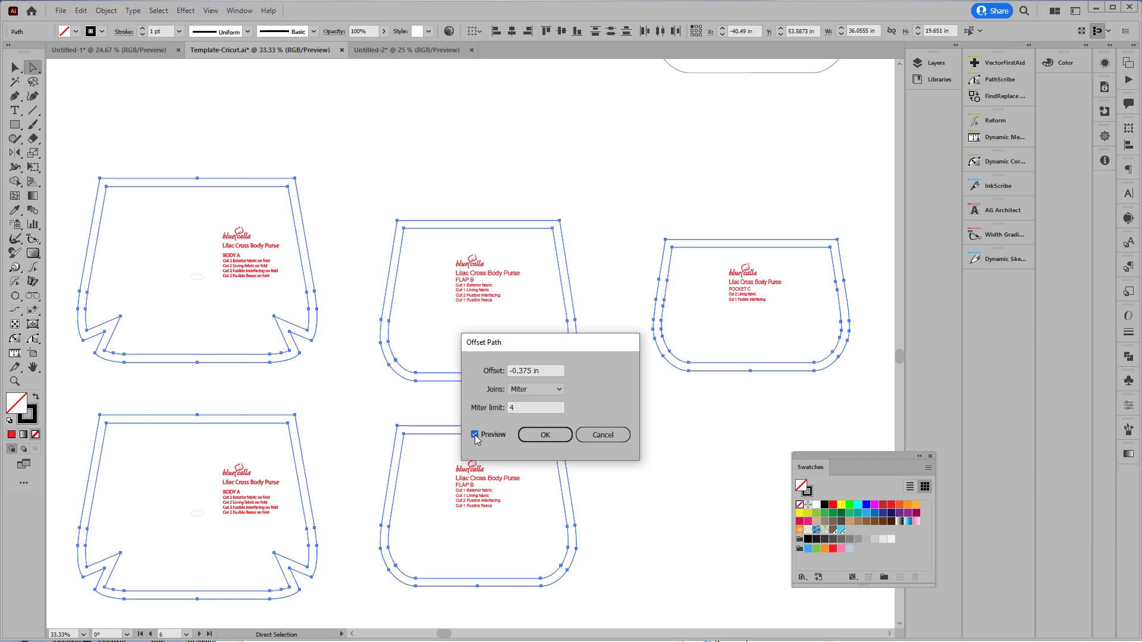
left_click(475, 435)
left_click(474, 435)
left_click(540, 435)
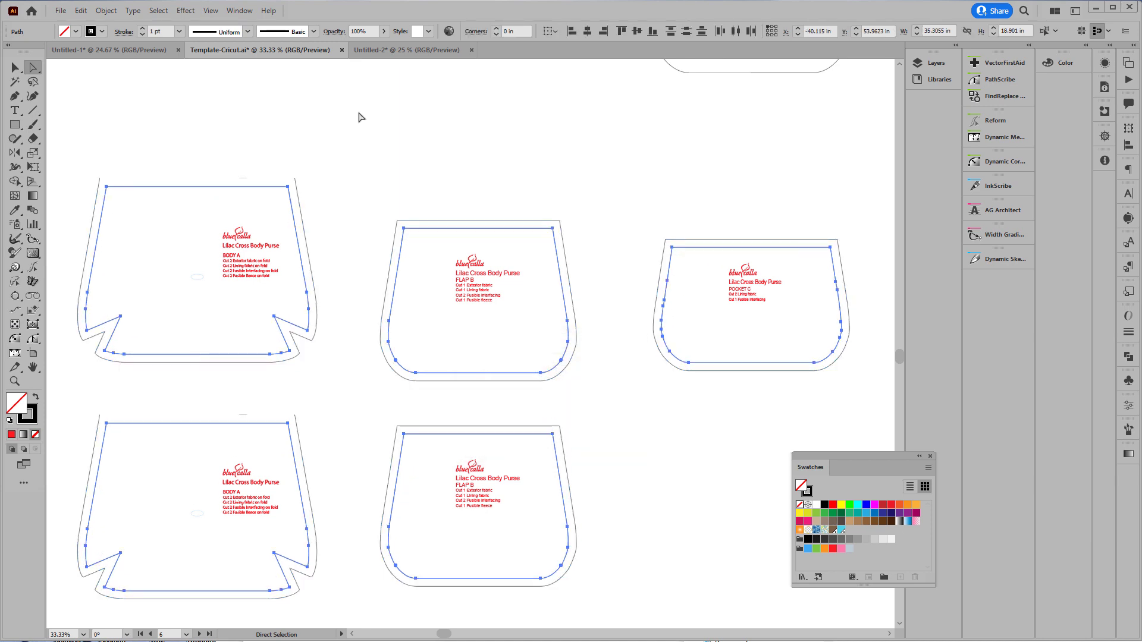
Delete the original outer outlines of the two Body A, two Flap B and single Pocket C pieces, keeping the inset outlines.
left_click(343, 148)
left_click(295, 190, "alt")
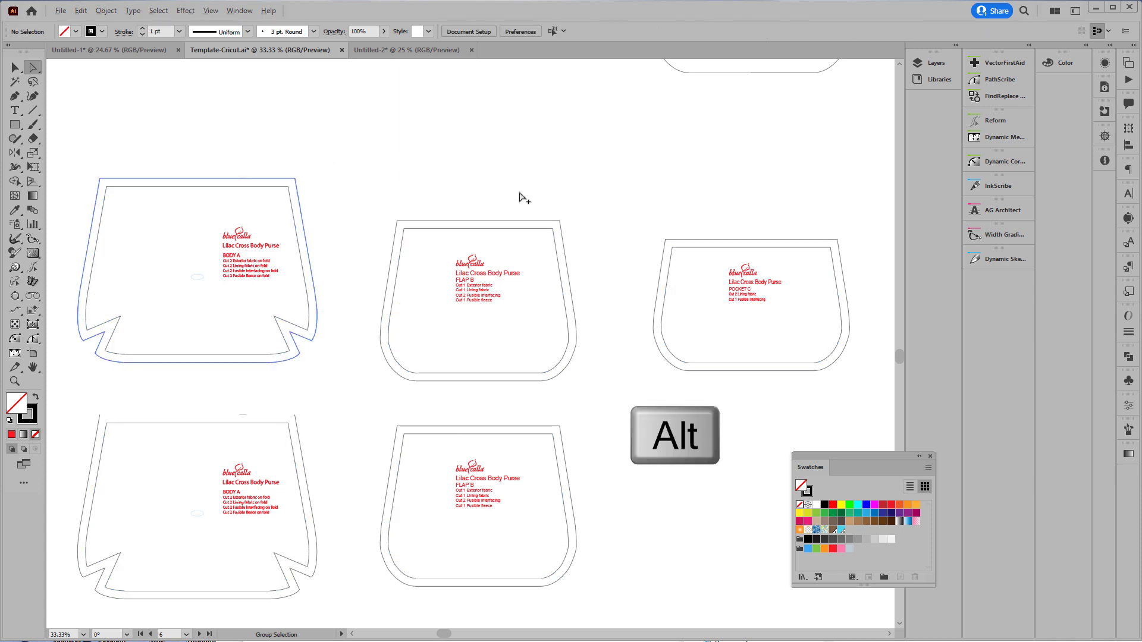
left_click(559, 225, "alt+shift")
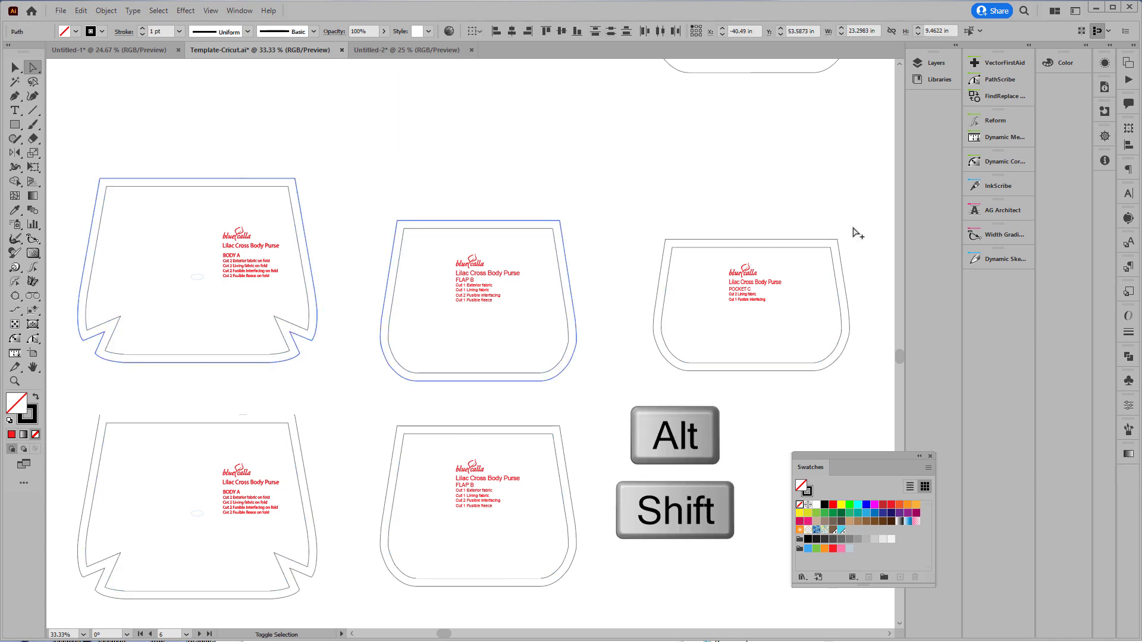
left_click(838, 244, "alt+shift")
left_click(559, 429, "alt+shift")
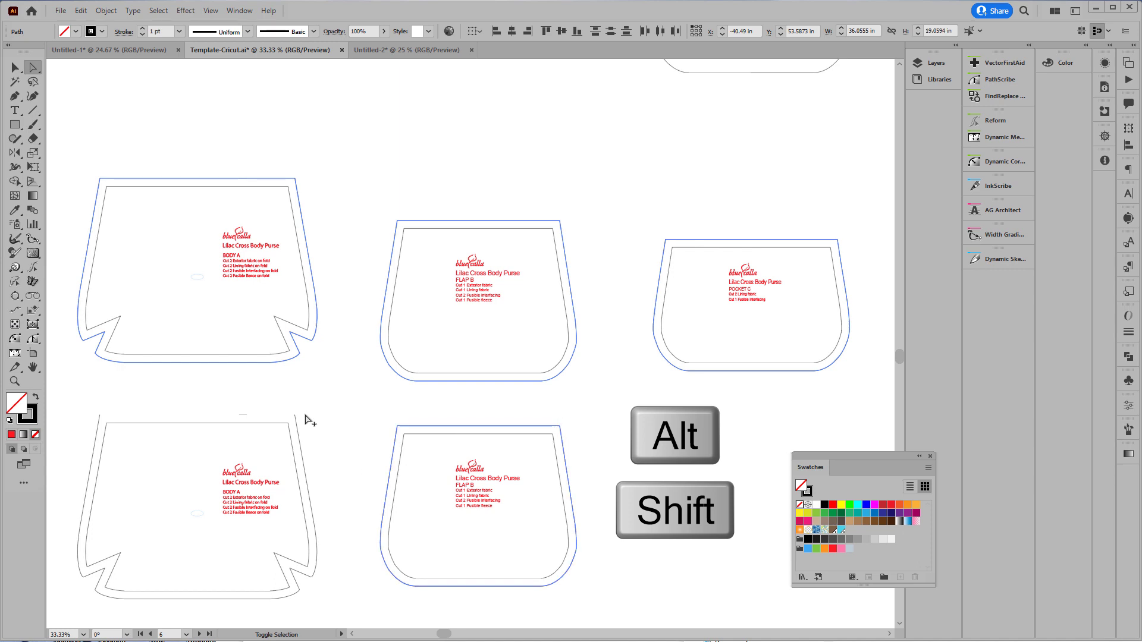
left_click(296, 416, "alt+shift")
key("Delete")
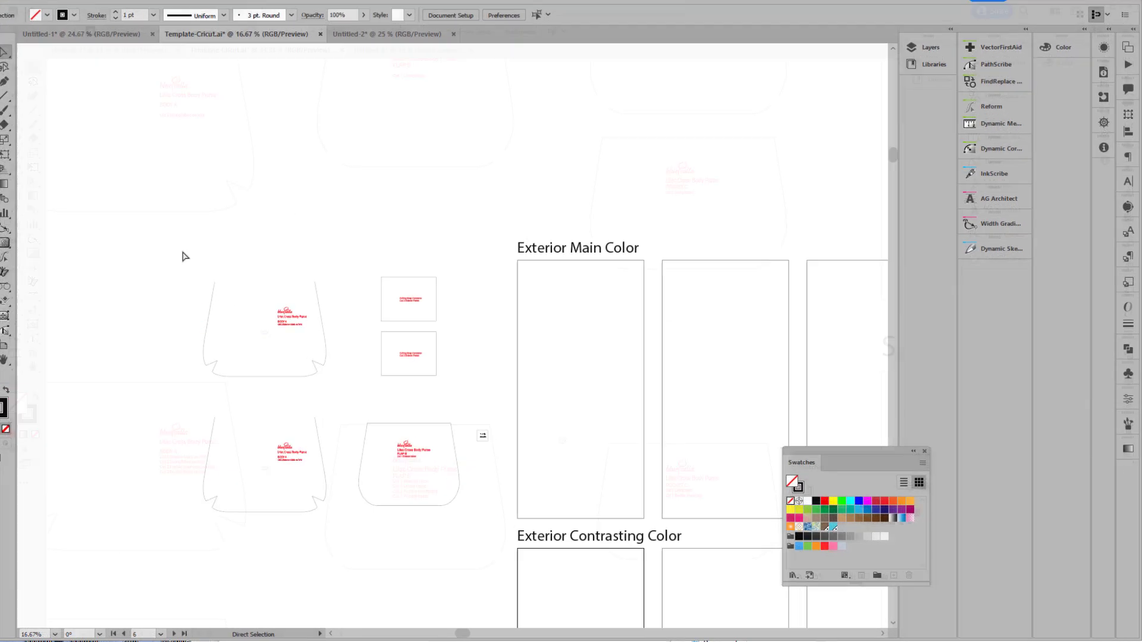
Move the two exterior Body A pieces with their labels onto the first Exterior Main Color artboard, one below the other.
left_click_drag(114, 230, 285, 356)
left_click_drag(257, 258, 593, 234)
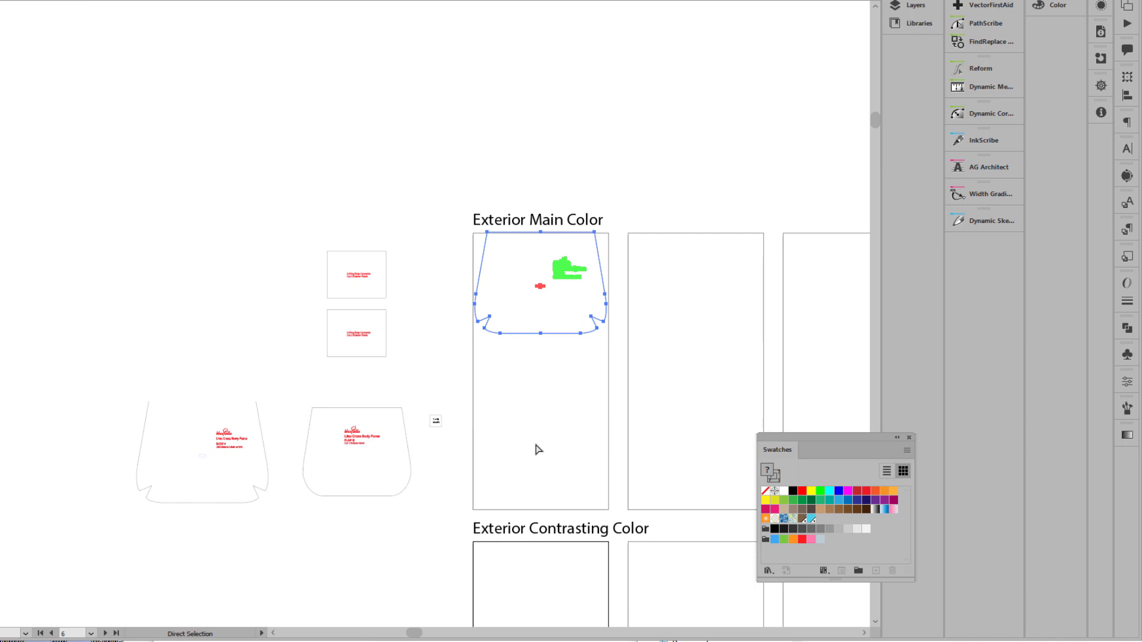
left_click_drag(93, 386, 276, 542)
left_click_drag(256, 402, 594, 344)
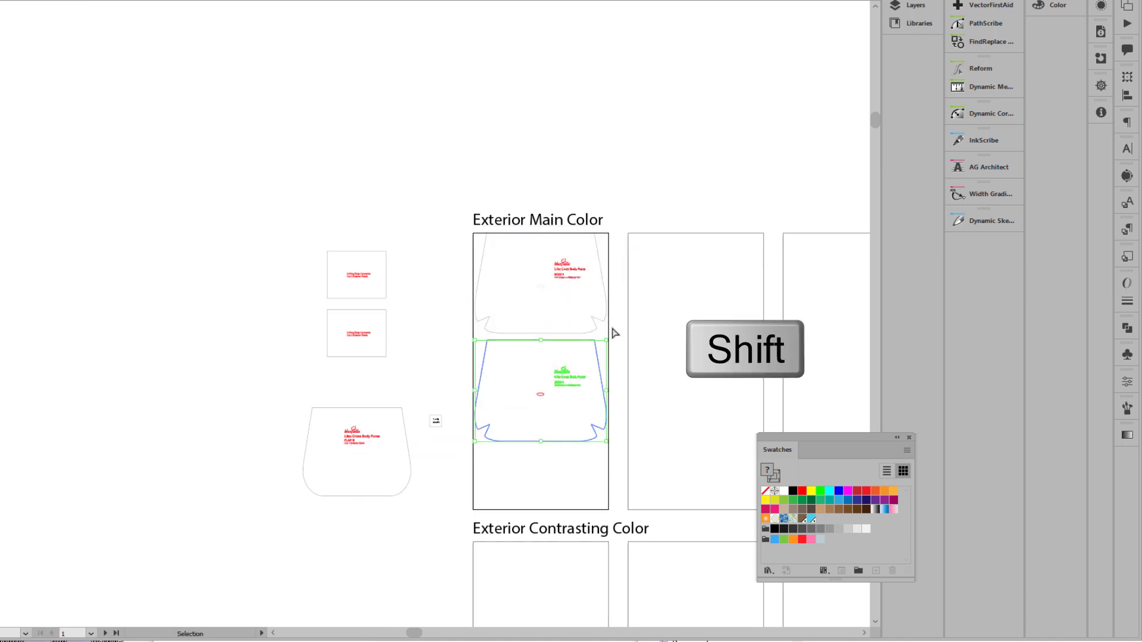
Delete the straight bottom edge of the upper Body A outline on the first Exterior Main Color artboard.
scroll(614, 331, "up", 5)
scroll(496, 268, "down", 5)
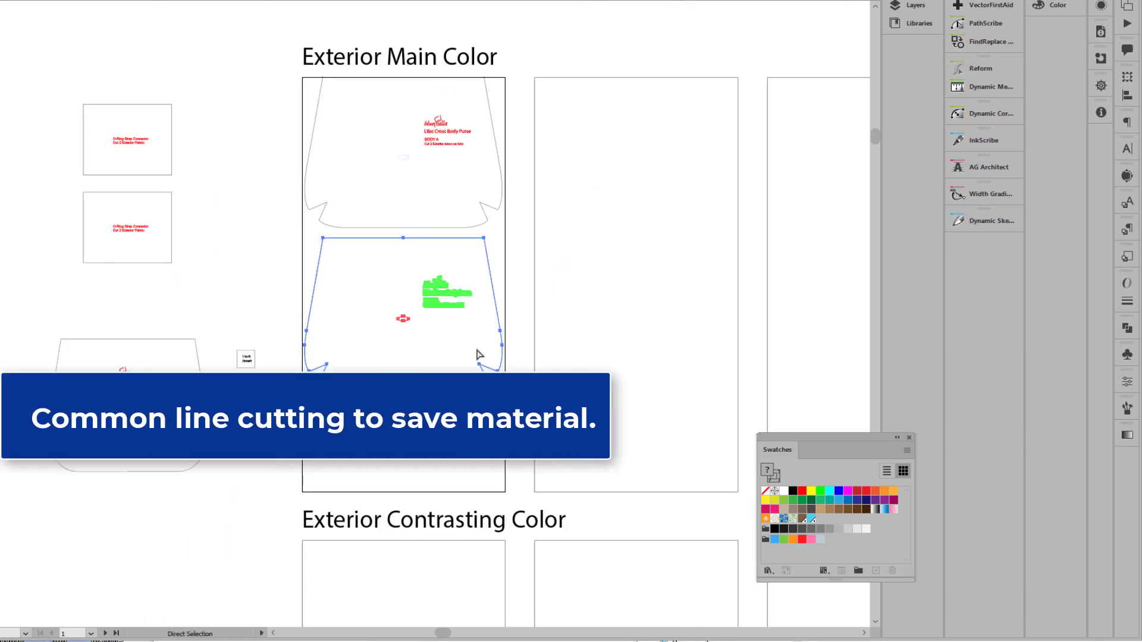
left_click(207, 195)
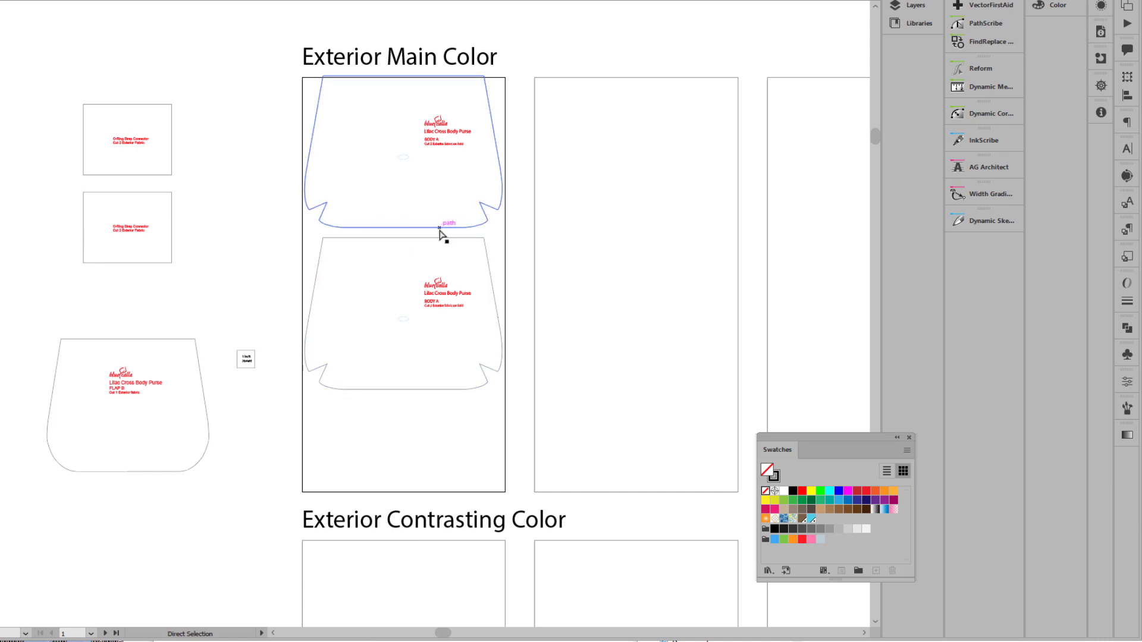
left_click(398, 228)
left_click(403, 228)
key("Delete")
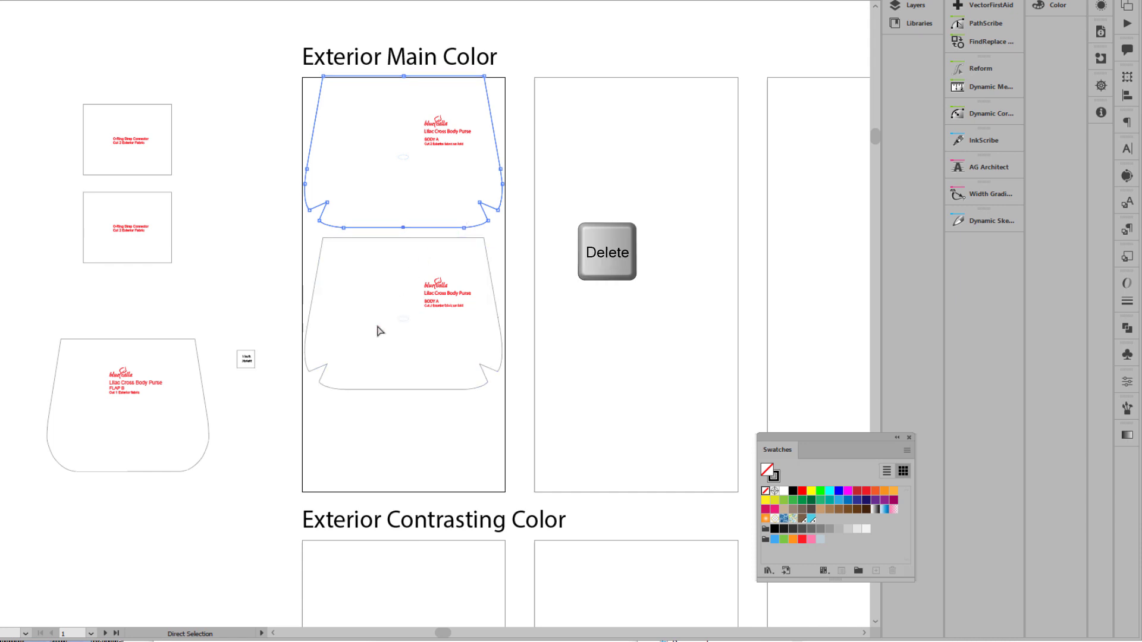
key("Delete")
Move the lower exterior Body A piece straight up so its top edge serves as the common cut line with the upper piece.
left_click(298, 237)
left_click_drag(301, 236, 547, 413)
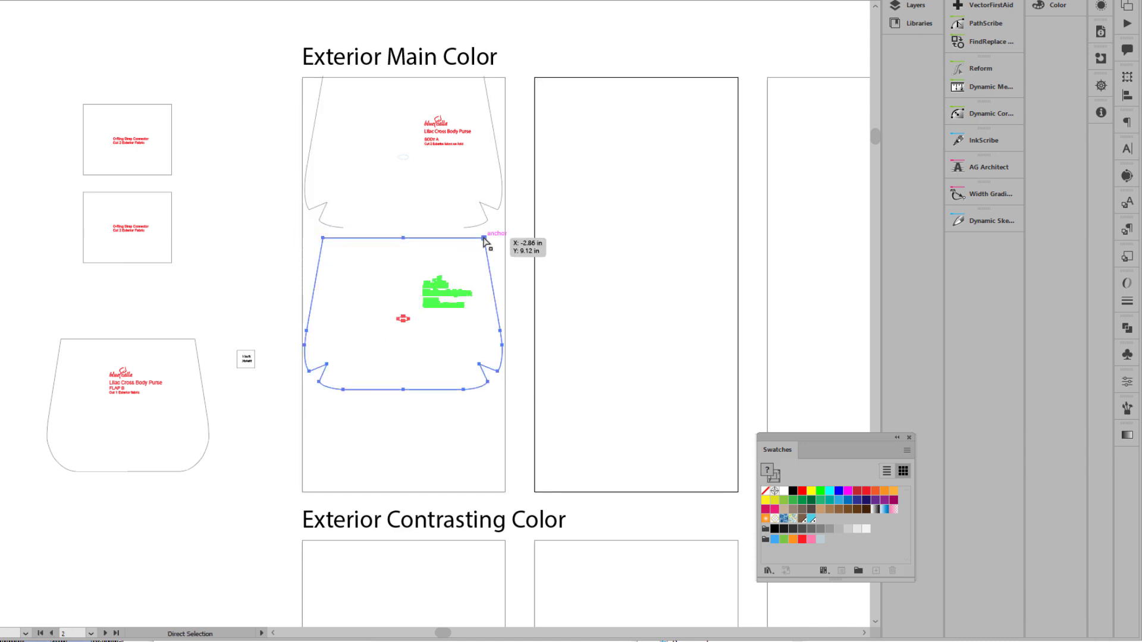
mouse_move(485, 237)
left_mouse_down()
mouse_move(483, 228)
mouse_move(463, 232)
mouse_move(485, 233)
left_mouse_up()
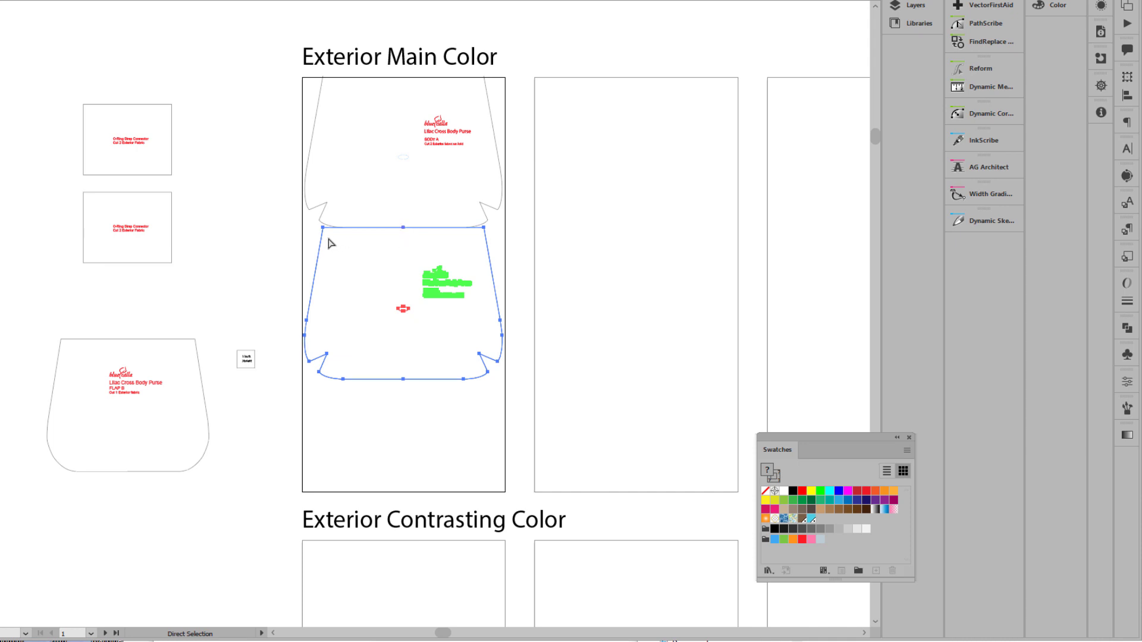
left_click(259, 252)
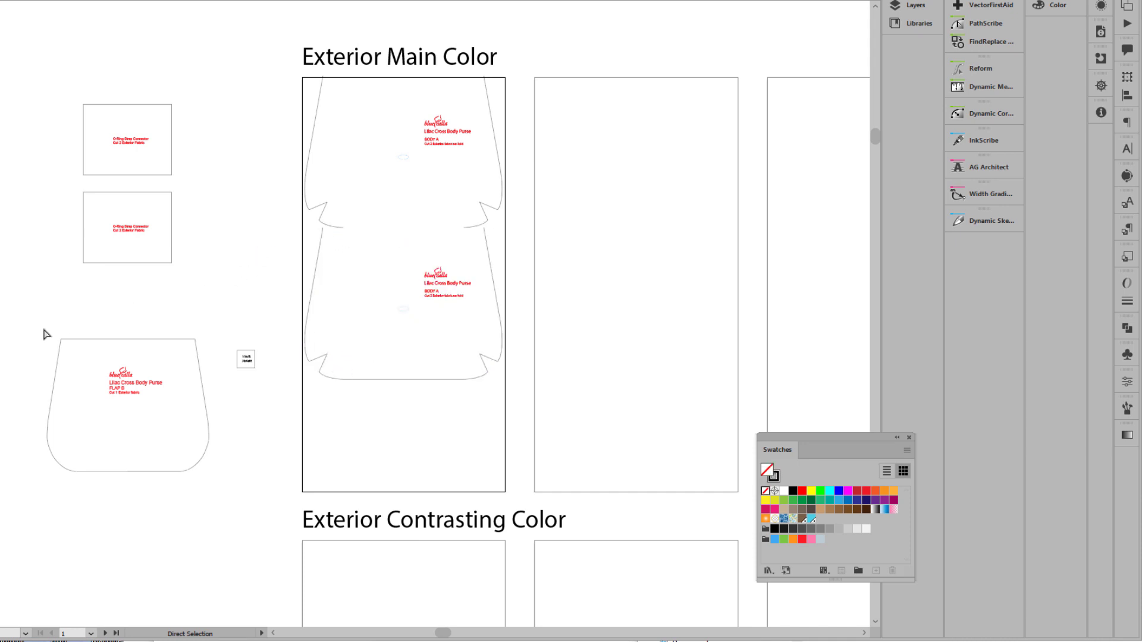
Move the exterior Flap B piece and its label into the upper-left corner of the second Exterior Main Color artboard.
left_click_drag(5, 330, 203, 443)
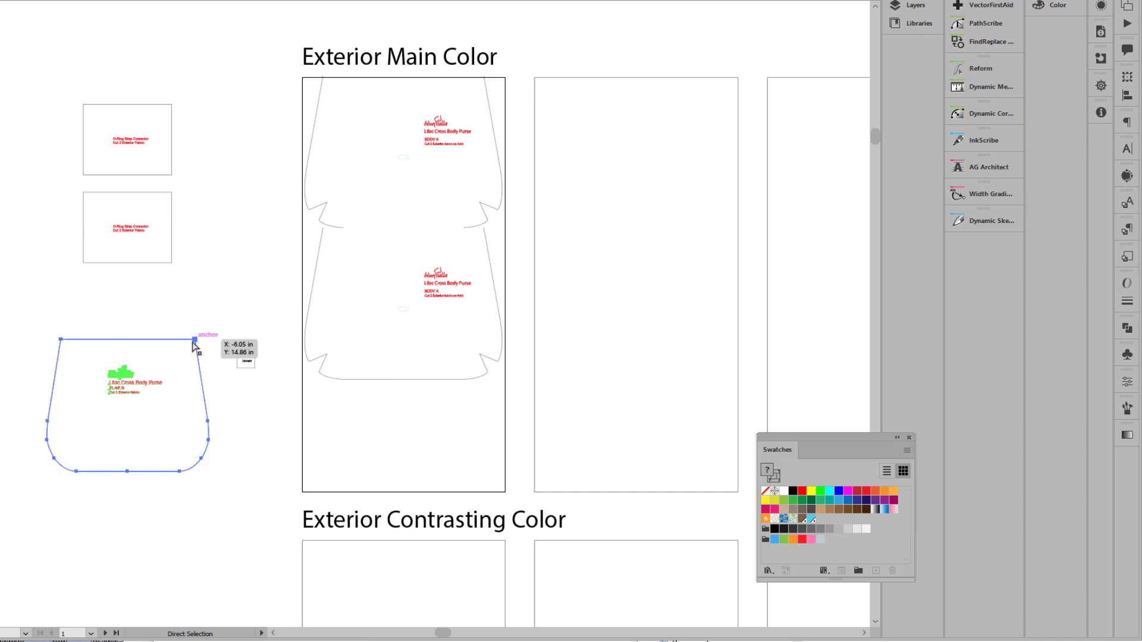
left_click_drag(195, 340, 683, 79)
left_click(627, 48)
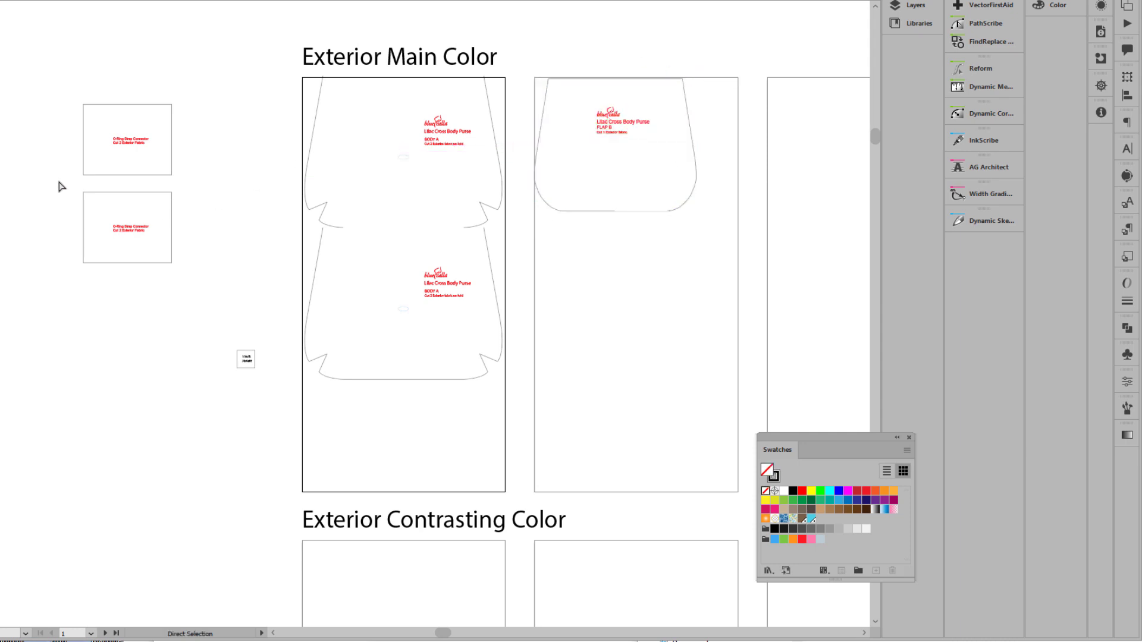
Rotate the lower strap connector rectangle and its label 90° clockwise.
left_click_drag(59, 183, 254, 293)
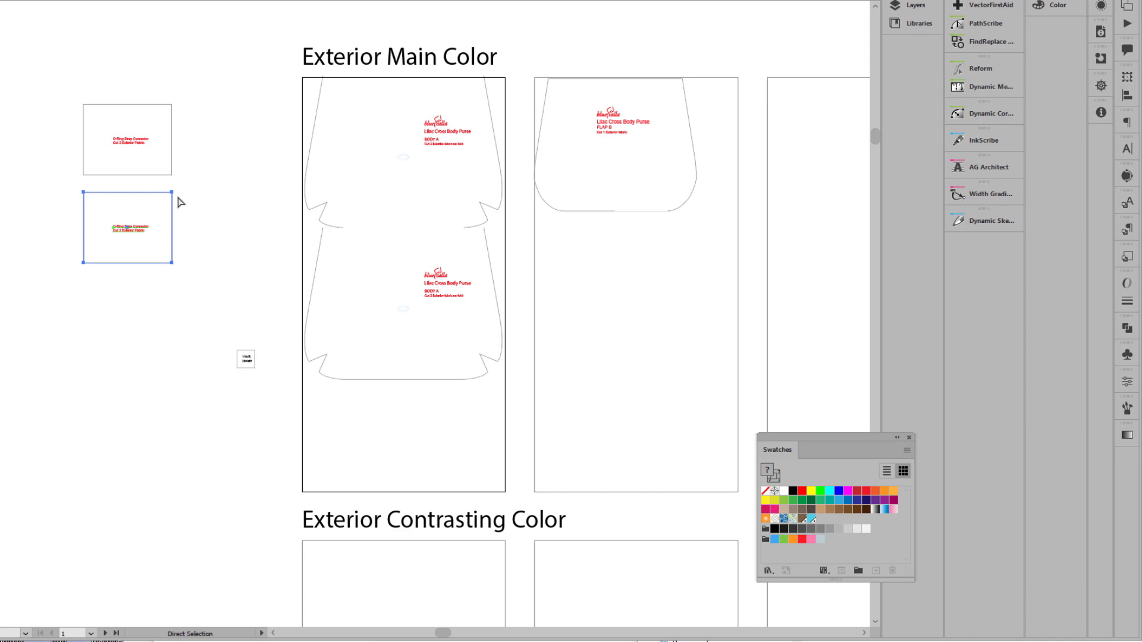
key("r")
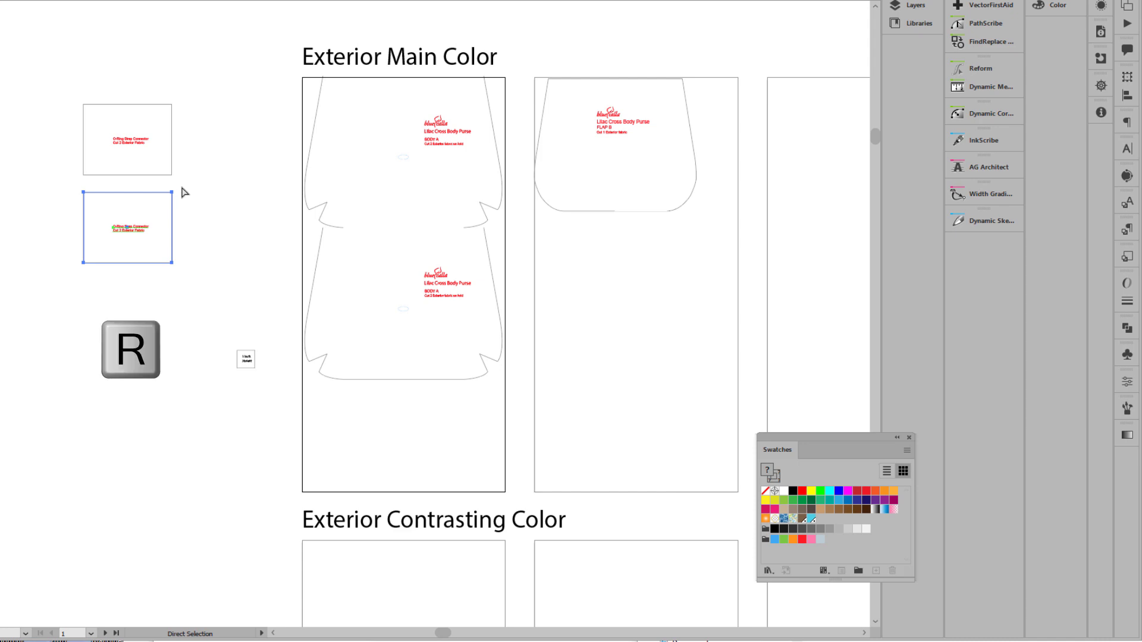
left_click_drag(186, 191, 177, 288)
key("a")
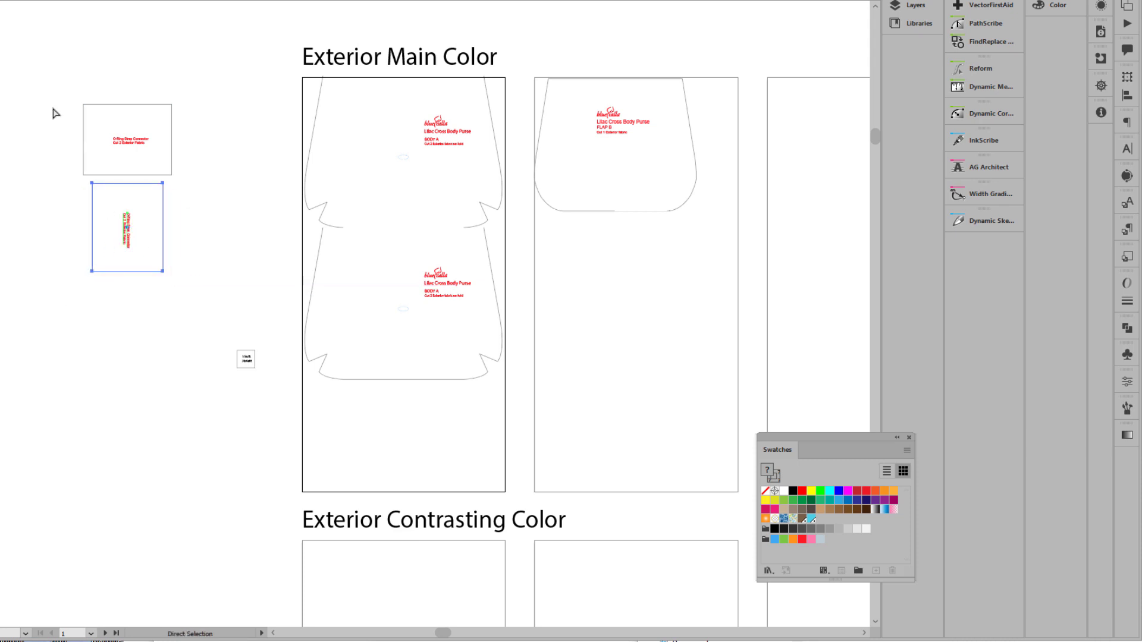
Place two upright strap connector pieces side by side below the Body A pieces on the first Exterior Main Color artboard.
left_click_drag(47, 78, 209, 160)
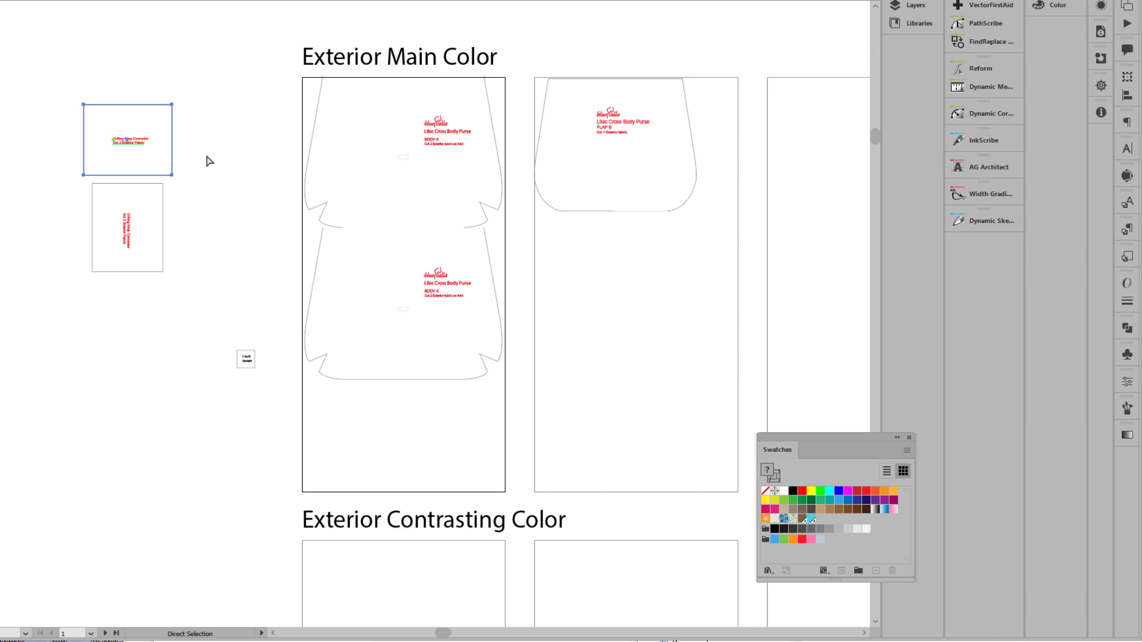
key("Delete")
left_click_drag(77, 168, 195, 316)
mouse_move(93, 272)
left_mouse_down()
mouse_move(354, 497)
mouse_move(304, 475)
mouse_move(392, 478)
left_mouse_up()
left_click(491, 469)
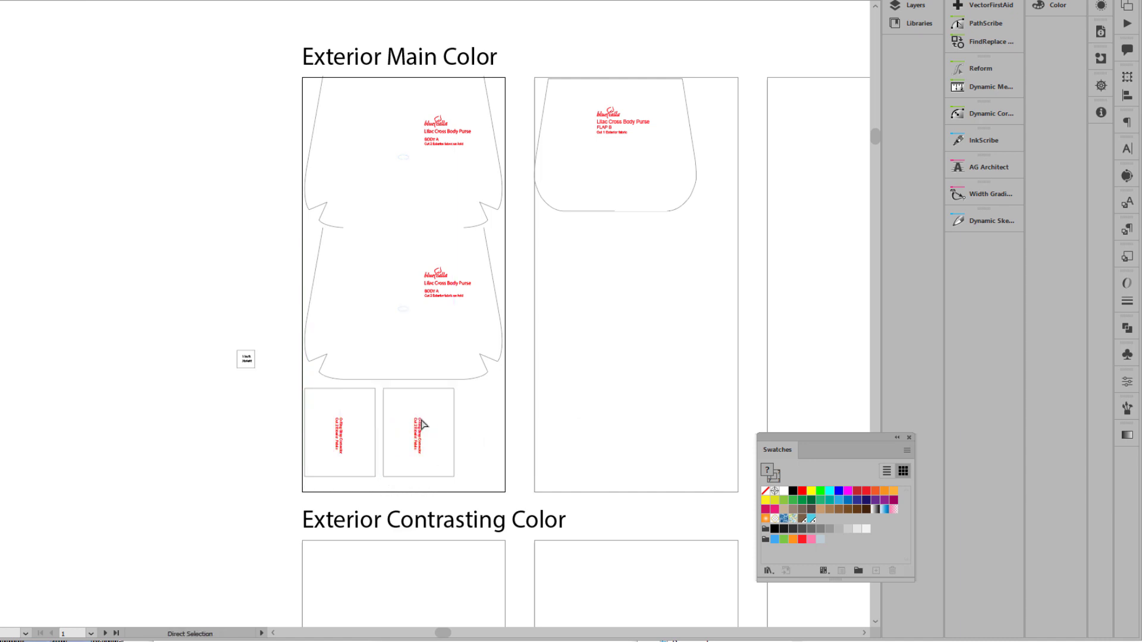
Delete the left edge of the second strap connector and butt the piece against the first so they share one cut line.
left_click_drag(394, 415, 382, 436)
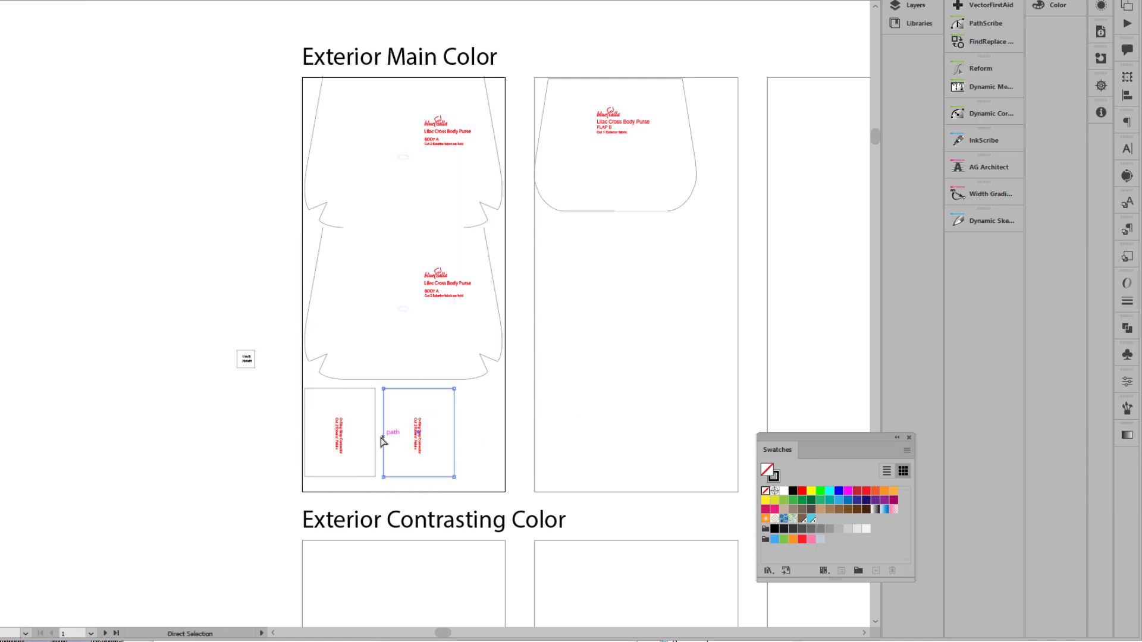
key("Delete")
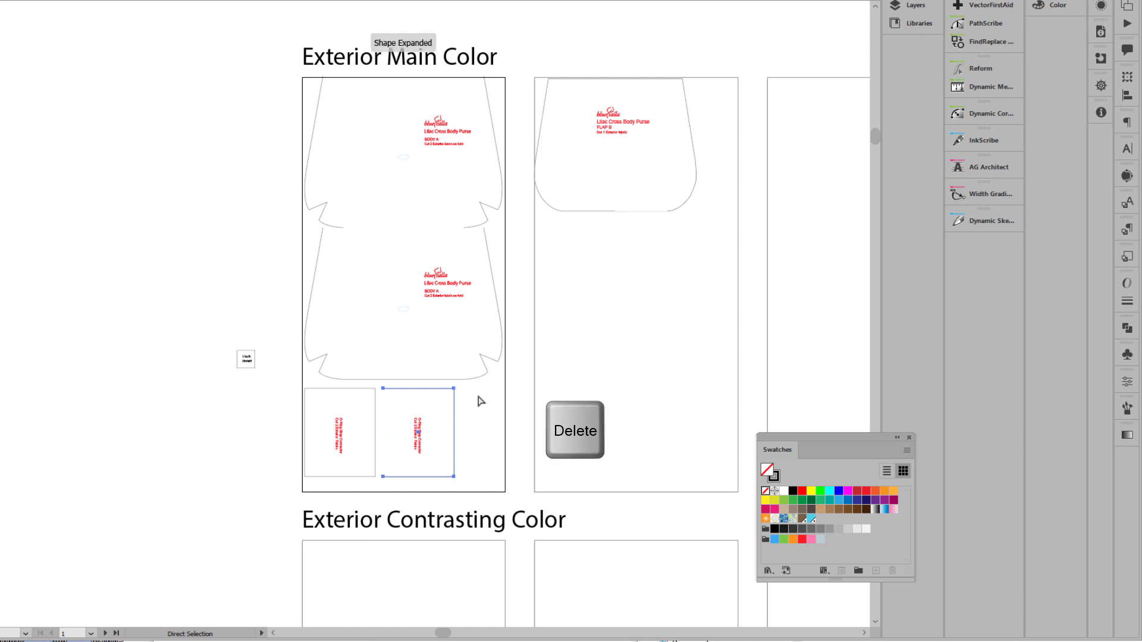
left_click(395, 467, "alt")
left_click_drag(387, 395, 375, 391)
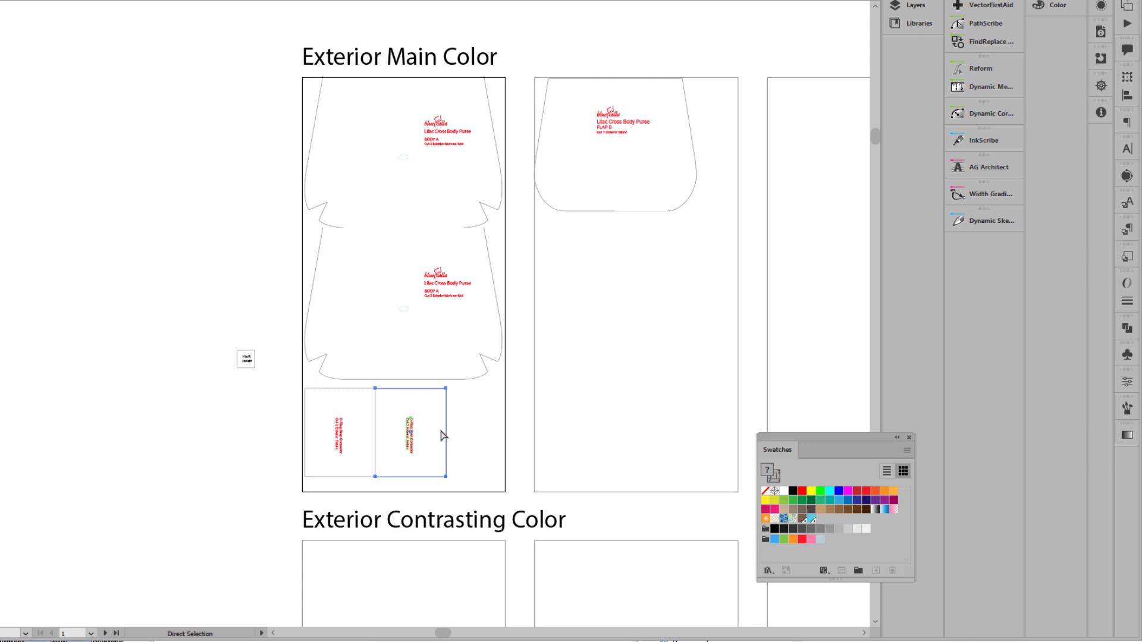
left_click(470, 412)
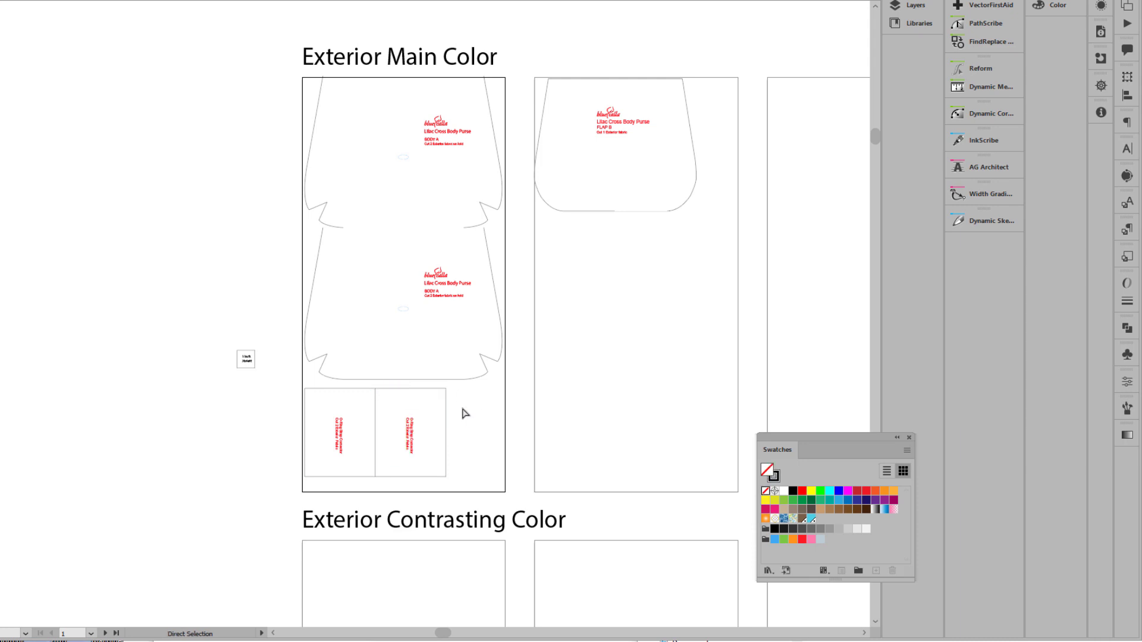
Nudge both strap connector pieces up closer to the lower Body A piece.
left_click_drag(467, 390, 269, 477)
key("Up")
key("Up")
key("Up")
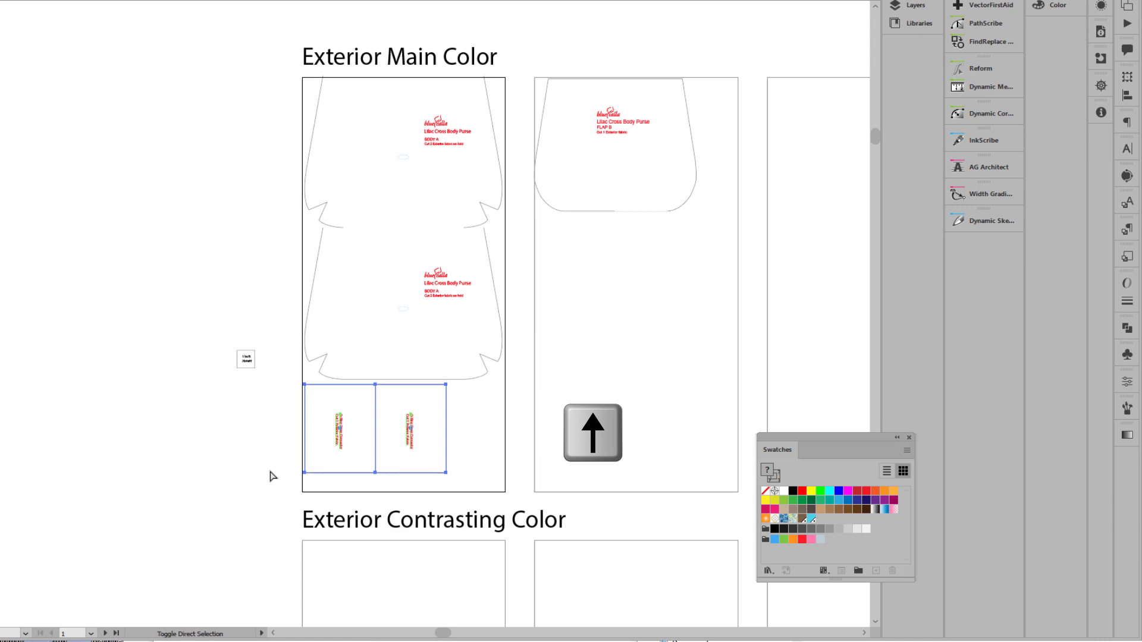
left_click(266, 472)
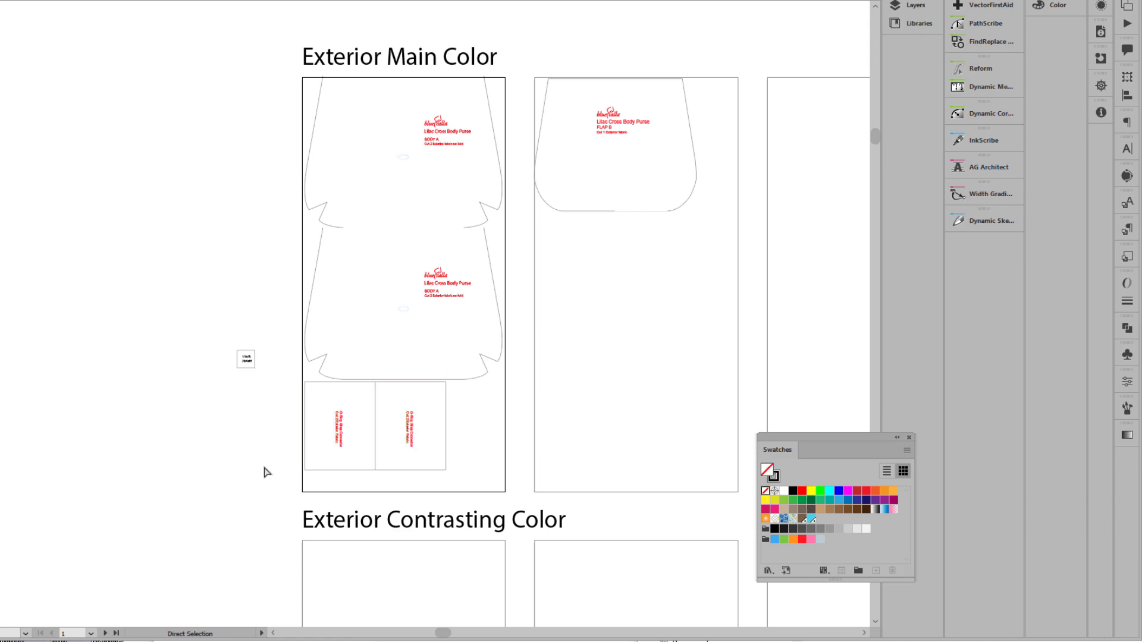
Move the exterior group's 1 inch square beside Flap B on the second Exterior Main Color artboard.
left_click_drag(247, 359, 714, 97)
left_click(117, 315)
Move the two lining Body A pieces with their labels onto the first Lining artboard.
key("space")
left_click_drag(573, 589, 630, 158)
scroll(396, 433, "down", 5)
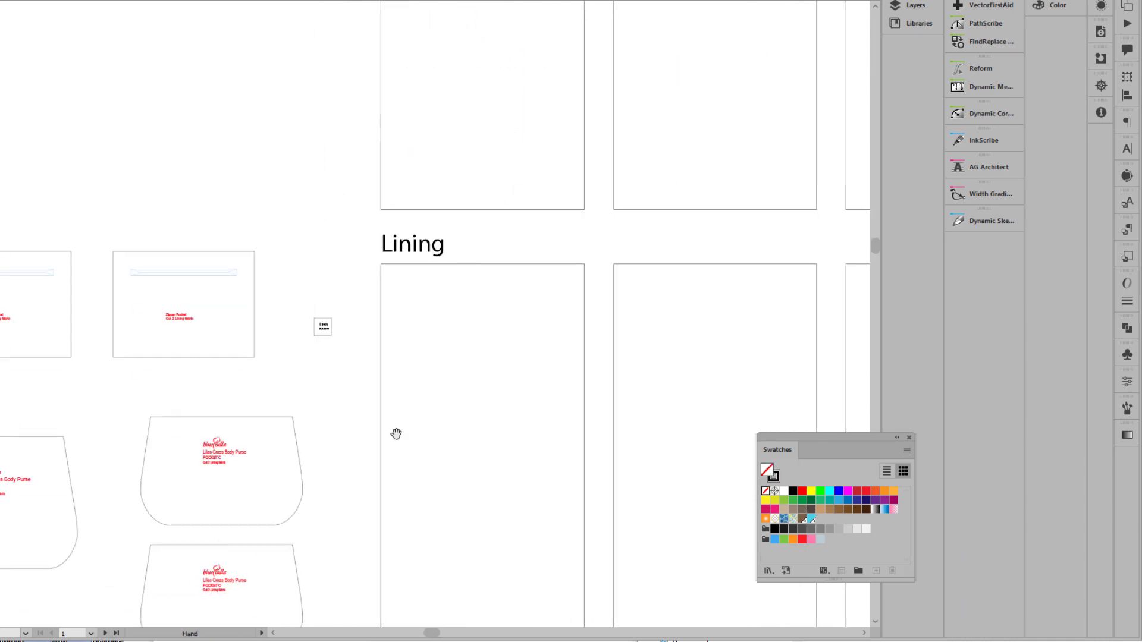
left_click_drag(396, 433, 609, 362)
left_click_drag(153, 342, 212, 345)
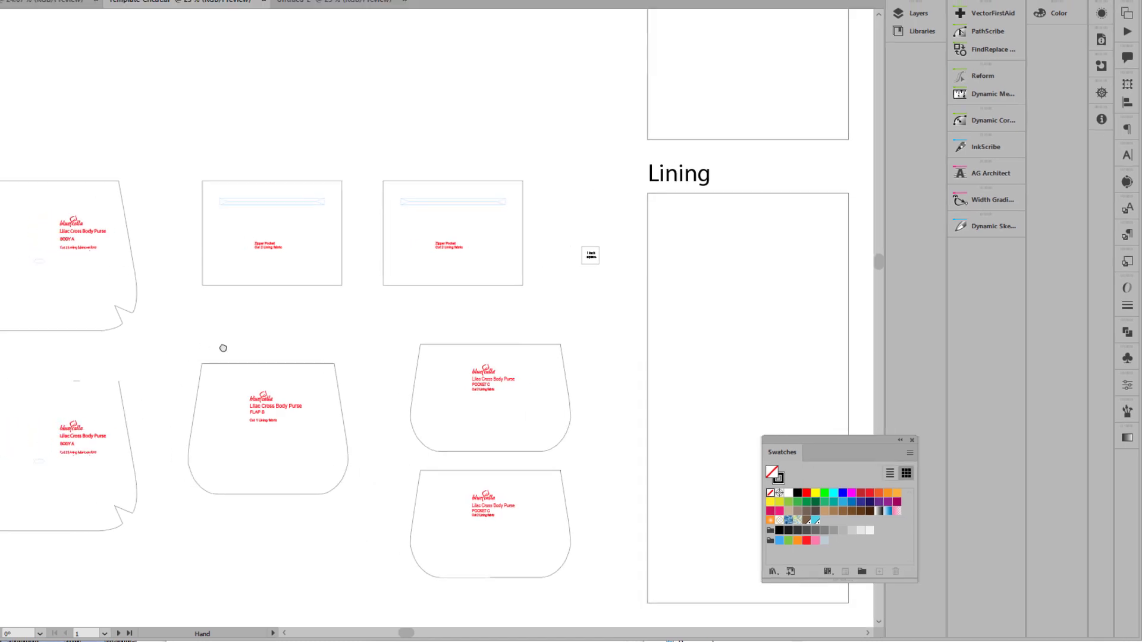
left_click_drag(243, 193, 155, 572)
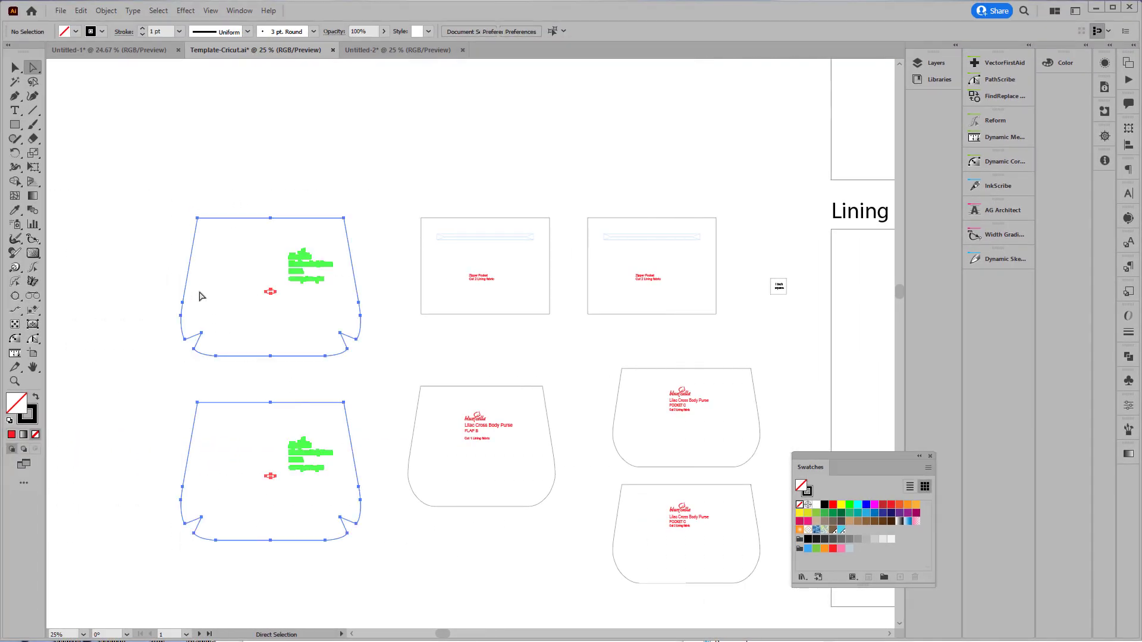
left_click_drag(198, 224, 276, 232)
Delete the straight bottom edge of the upper Body A outline on the first Lining artboard.
left_click(474, 387)
left_click(327, 380)
left_click(383, 376)
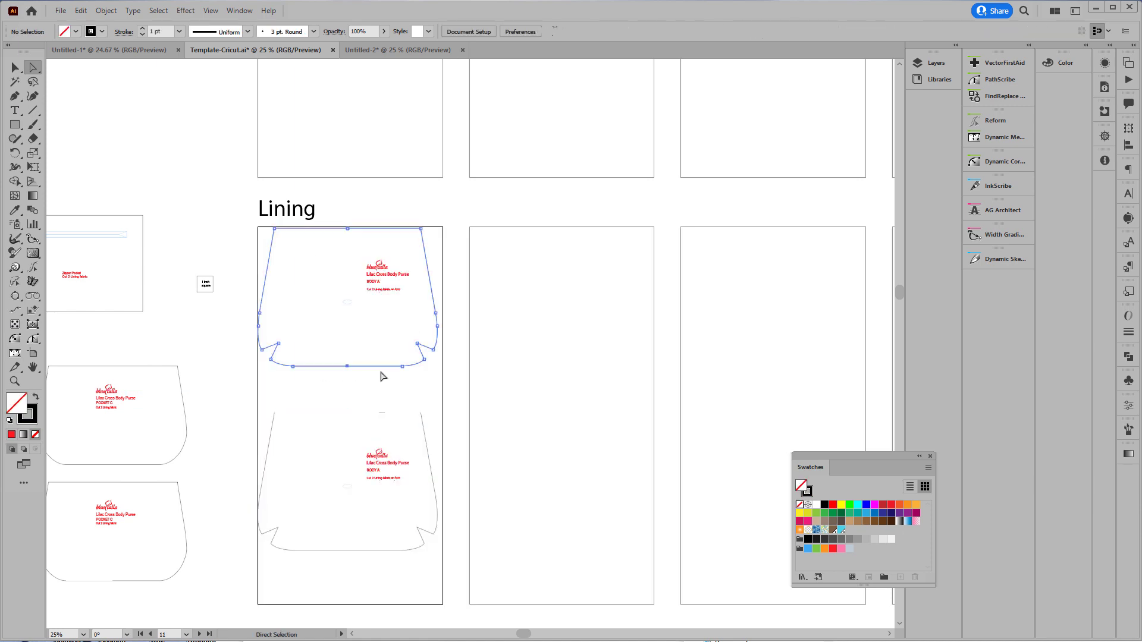
key("Delete")
left_click(233, 399)
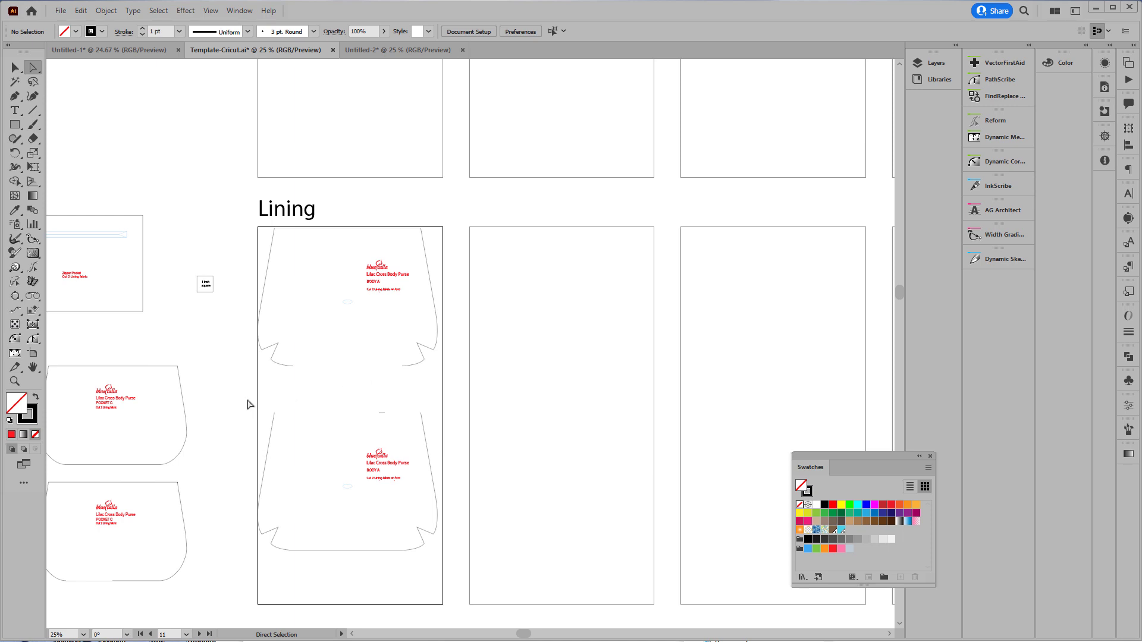
Move the lower lining Body A piece up so its top edge closes the gap in the upper piece.
left_click_drag(230, 404, 493, 615)
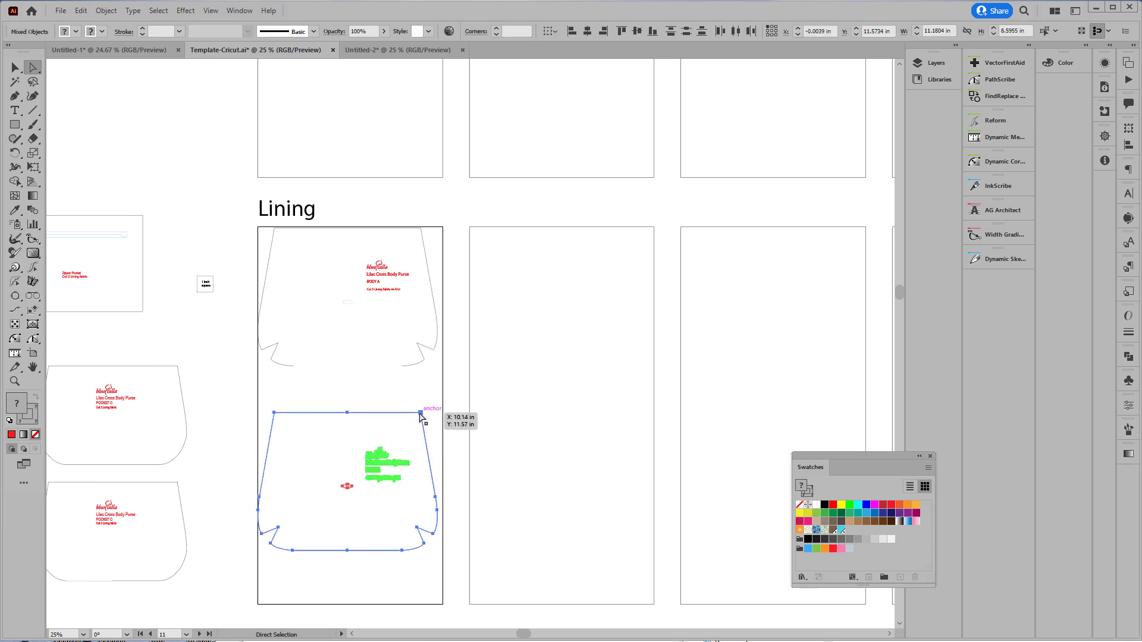
left_click_drag(421, 414, 426, 372)
key("shift")
left_click(222, 505)
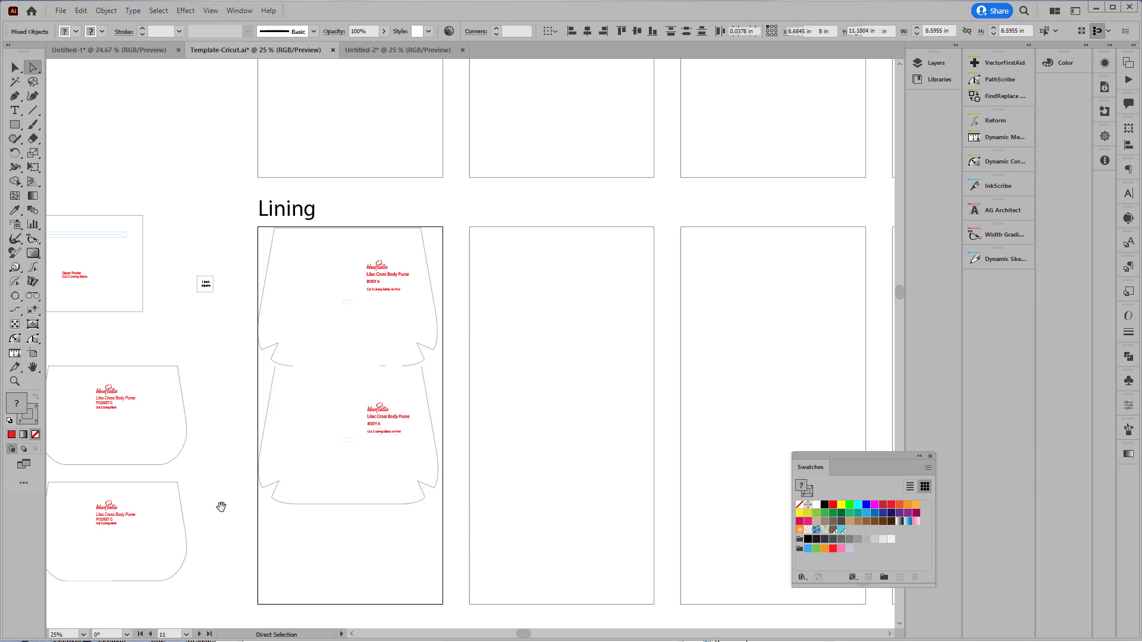
Move one Zipper Pocket piece into the lower-left corner of the first Lining artboard, below the Body A pieces.
left_click_drag(230, 455, 351, 406)
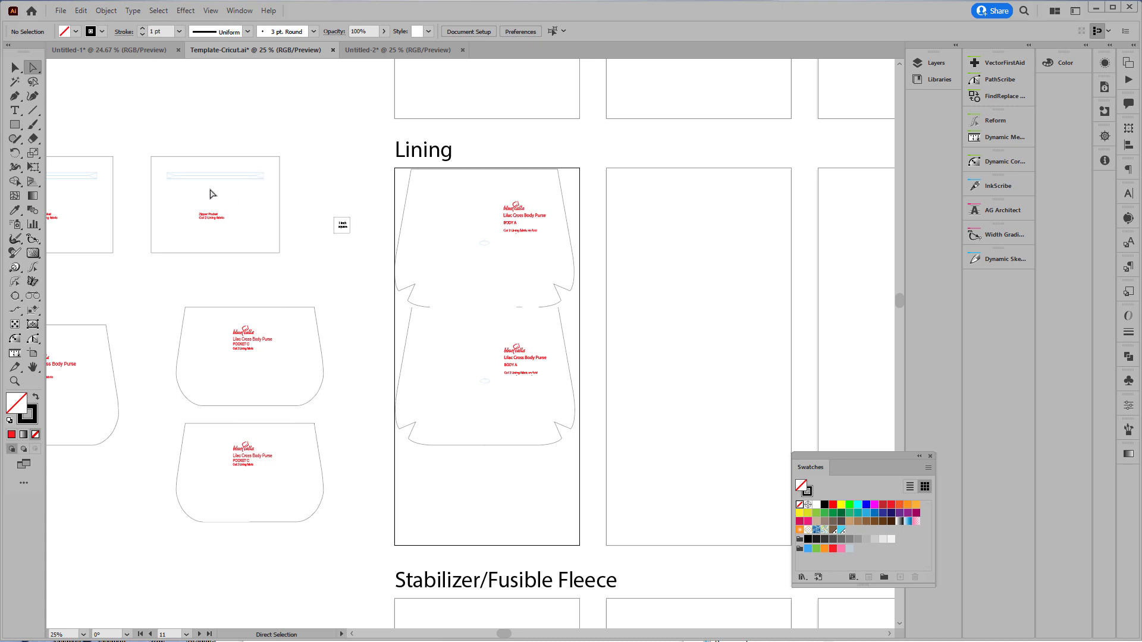
left_click_drag(141, 145, 395, 449)
left_click_drag(205, 224, 342, 177)
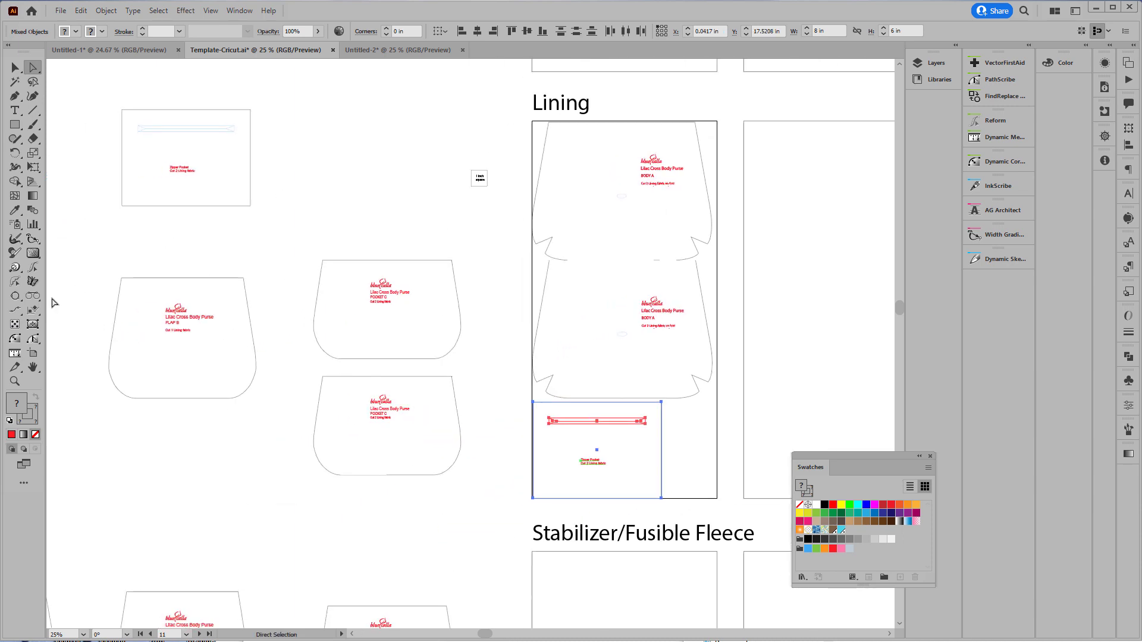
Move the lining Flap B piece with its label into the upper-left corner of the second Lining artboard.
left_click_drag(74, 270, 312, 478)
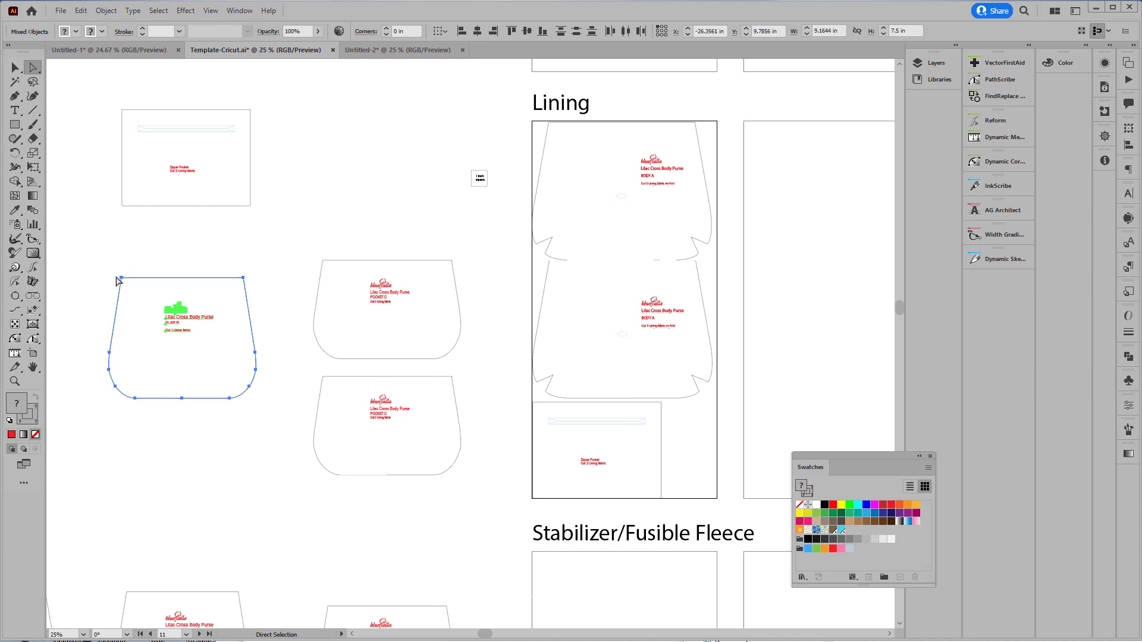
left_click_drag(123, 279, 754, 122)
left_click_drag(779, 318, 757, 305)
Stack the two lining Pocket C pieces with their labels one below the other under Flap B on the second Lining artboard.
left_click_drag(242, 222, 449, 362)
left_click_drag(342, 285, 721, 247)
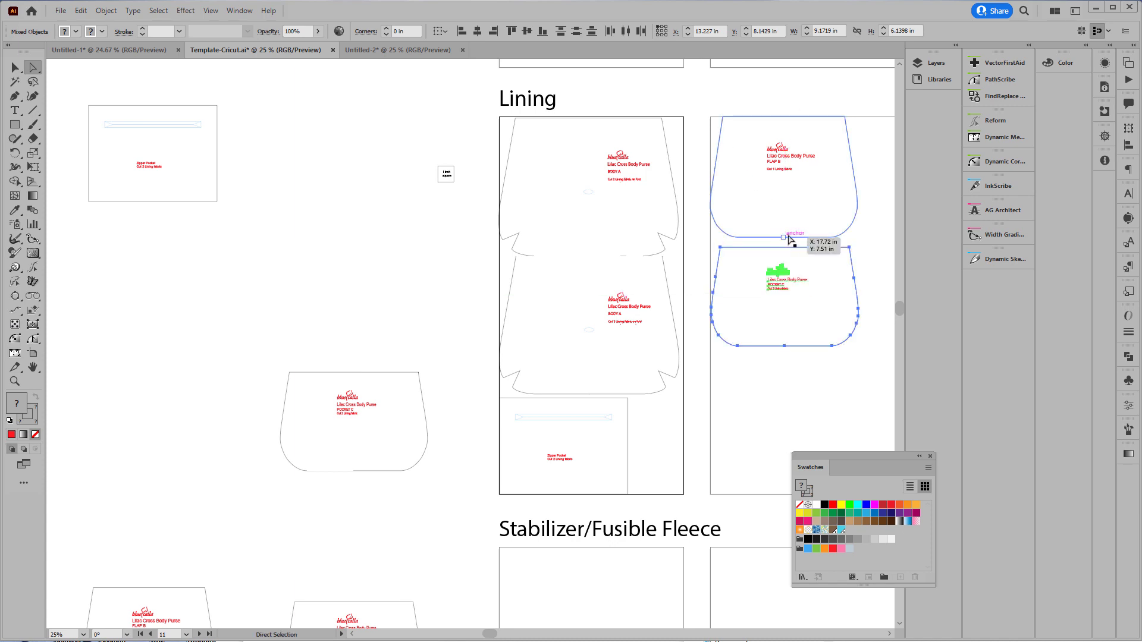
left_click(861, 303)
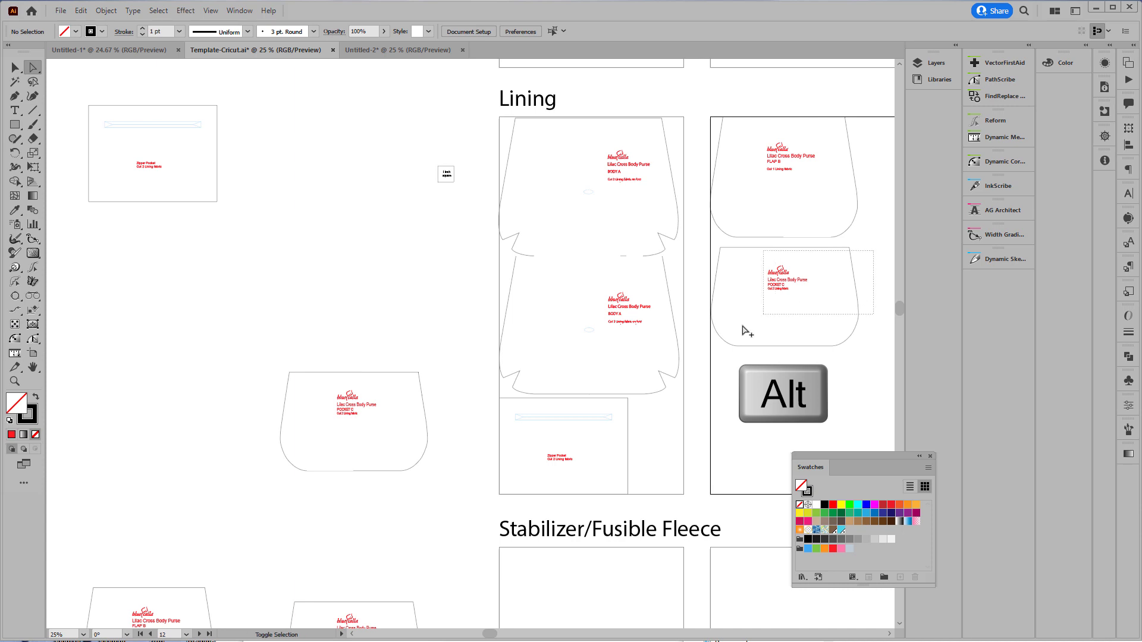
left_click(735, 303, "alt")
key("Up")
key("Up")
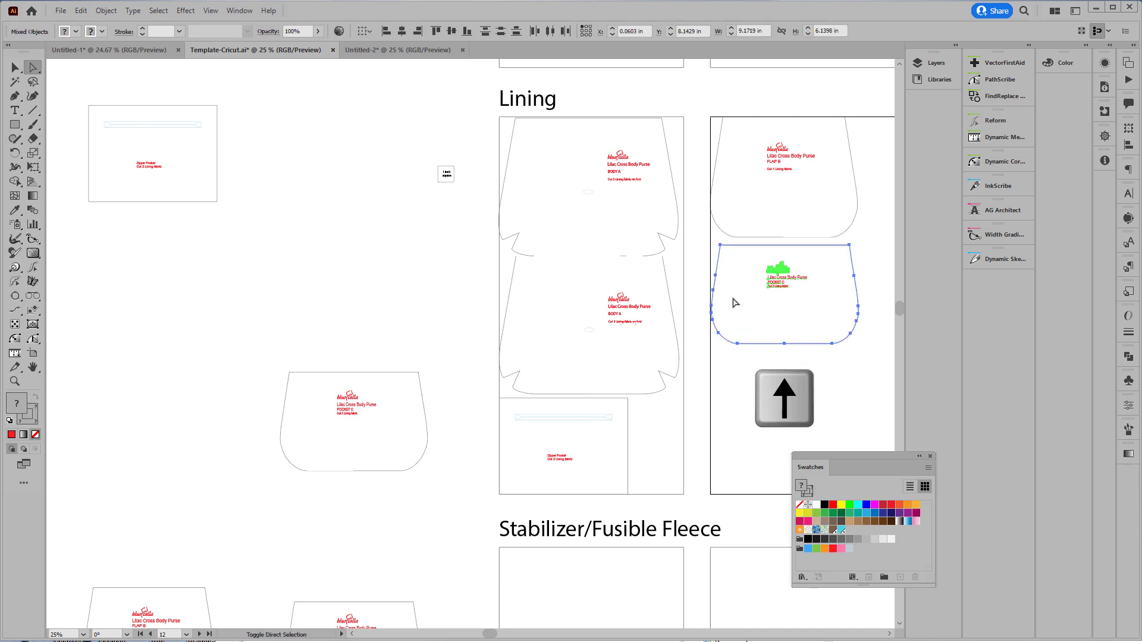
key("Up")
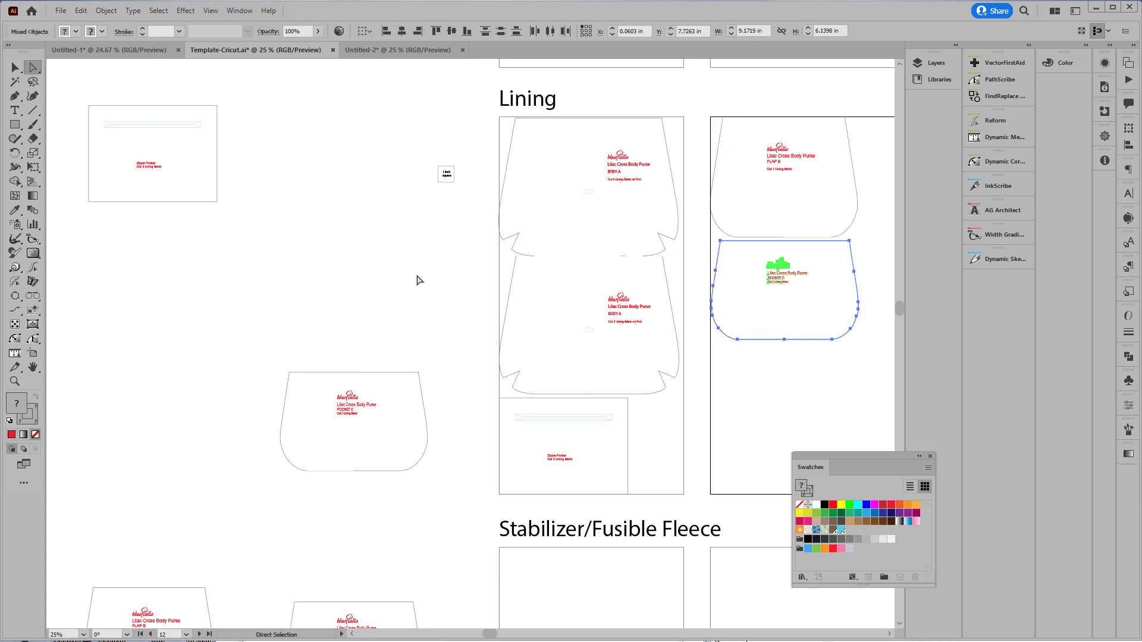
left_click_drag(206, 350, 409, 469)
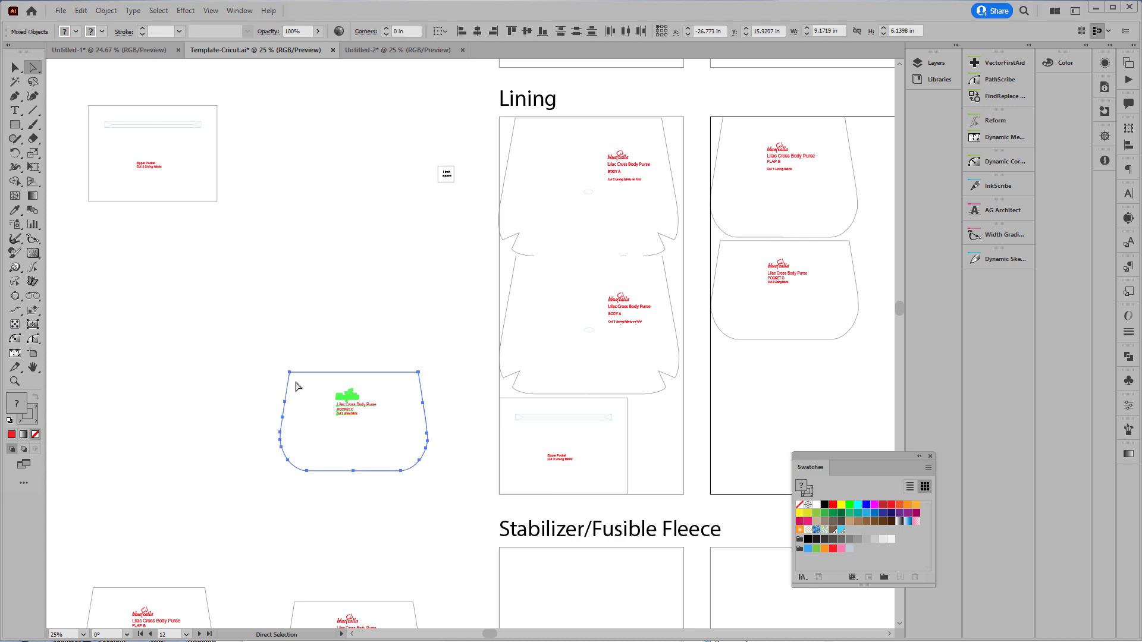
left_click_drag(290, 376, 721, 351)
Delete the straight bottom edge of the upper Pocket C outline on the second Lining artboard.
key("ctrl+equal")
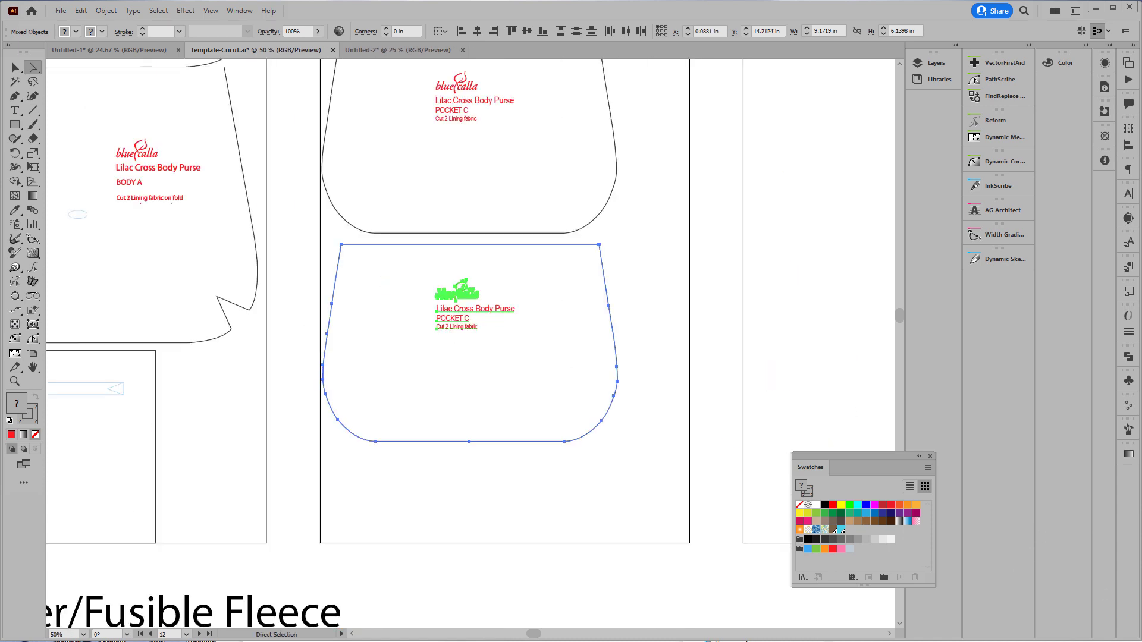
left_click(484, 240)
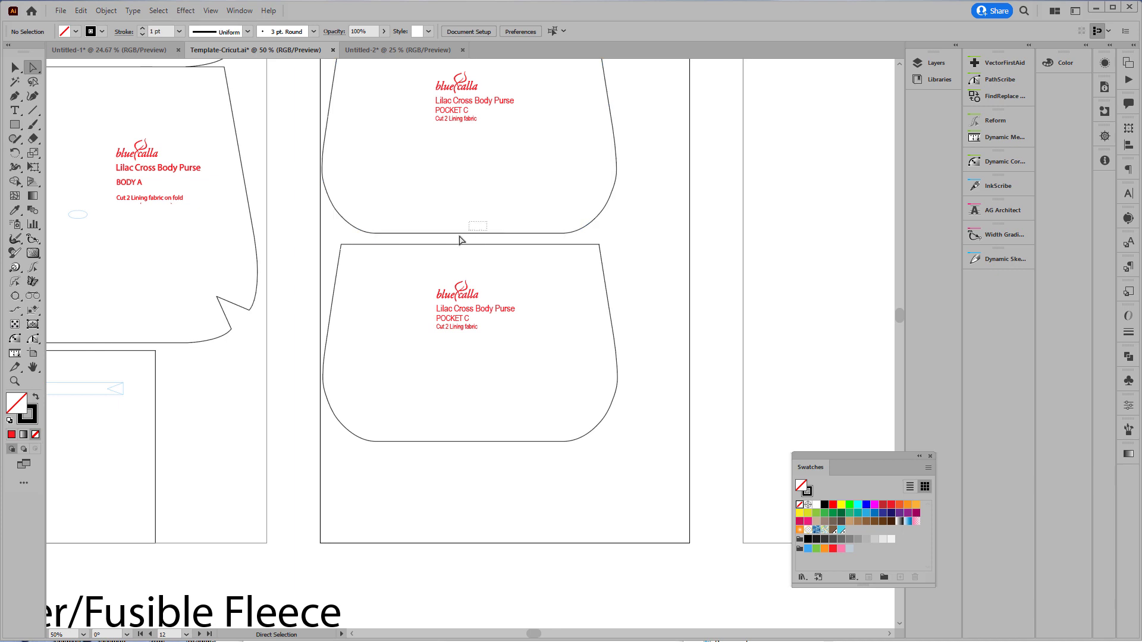
left_click_drag(460, 239, 492, 249)
key("Delete")
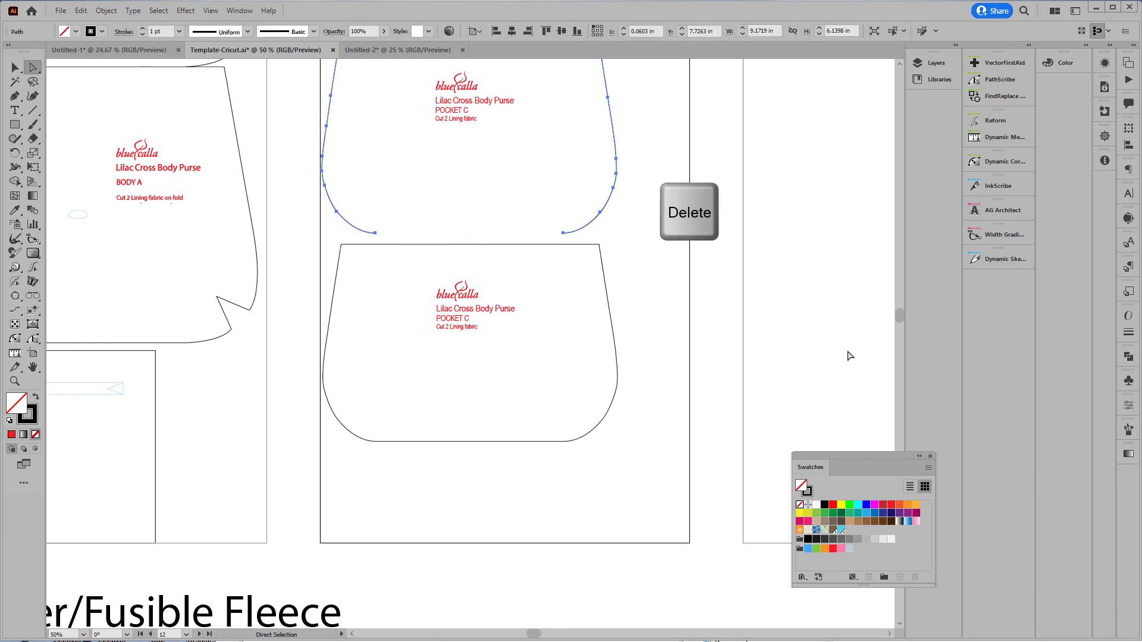
Move the lower Pocket C piece with its label up so its top edge closes the gap in the upper pocket.
left_click(632, 253)
key("alt")
left_click_drag(635, 249, 306, 441)
mouse_move(597, 247)
left_mouse_down()
mouse_move(561, 236)
mouse_move(599, 237)
left_mouse_up()
key("shift")
left_click(509, 255)
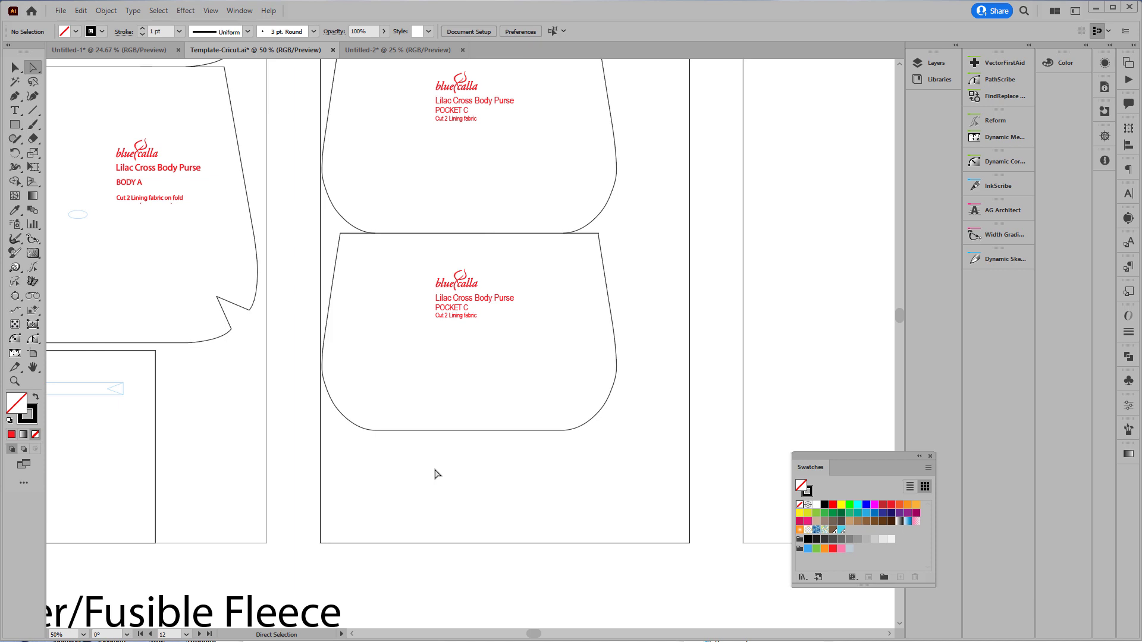
Move both Zipper Pocket pieces with their labels onto the third Lining artboard, one below the other.
scroll(388, 397, "down", 3)
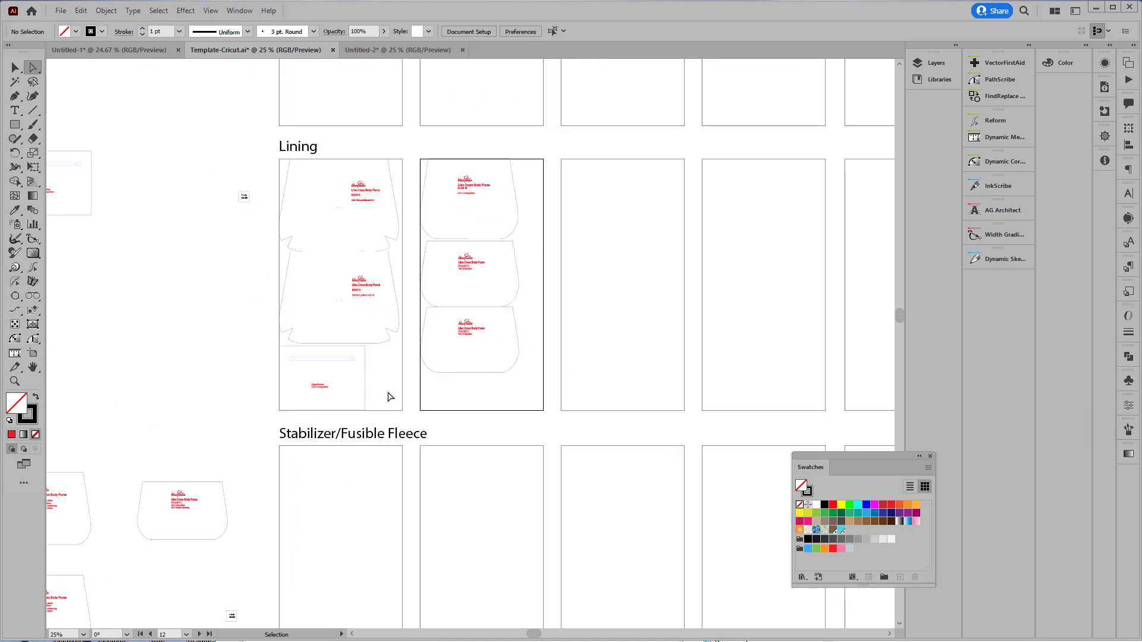
left_click_drag(204, 302, 311, 318)
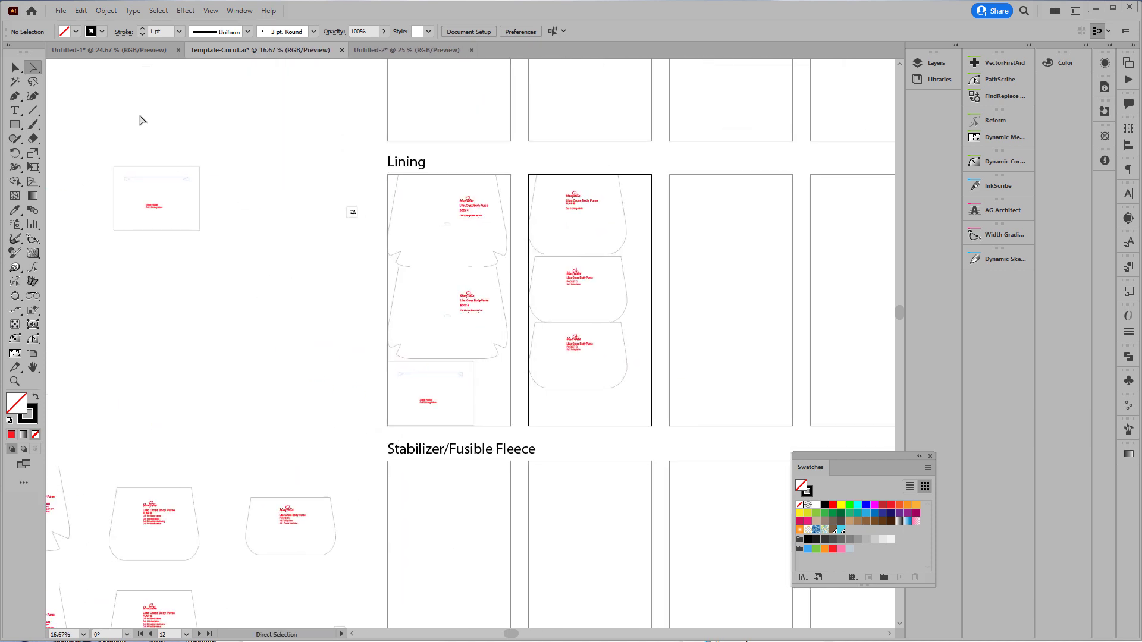
left_click_drag(89, 145, 230, 259)
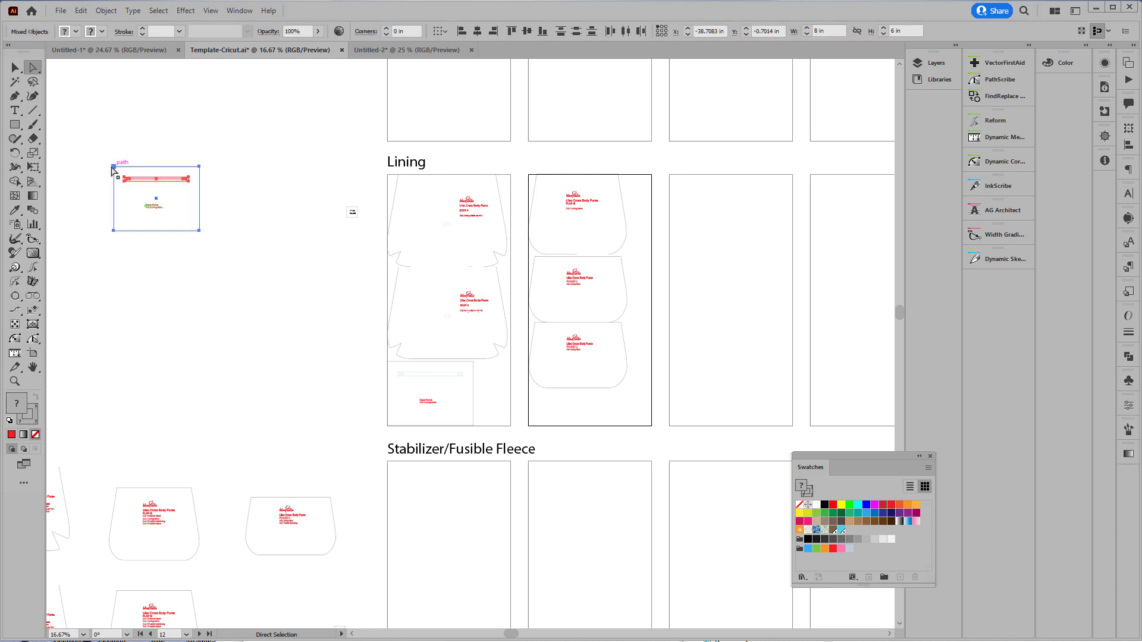
left_click_drag(113, 168, 673, 178)
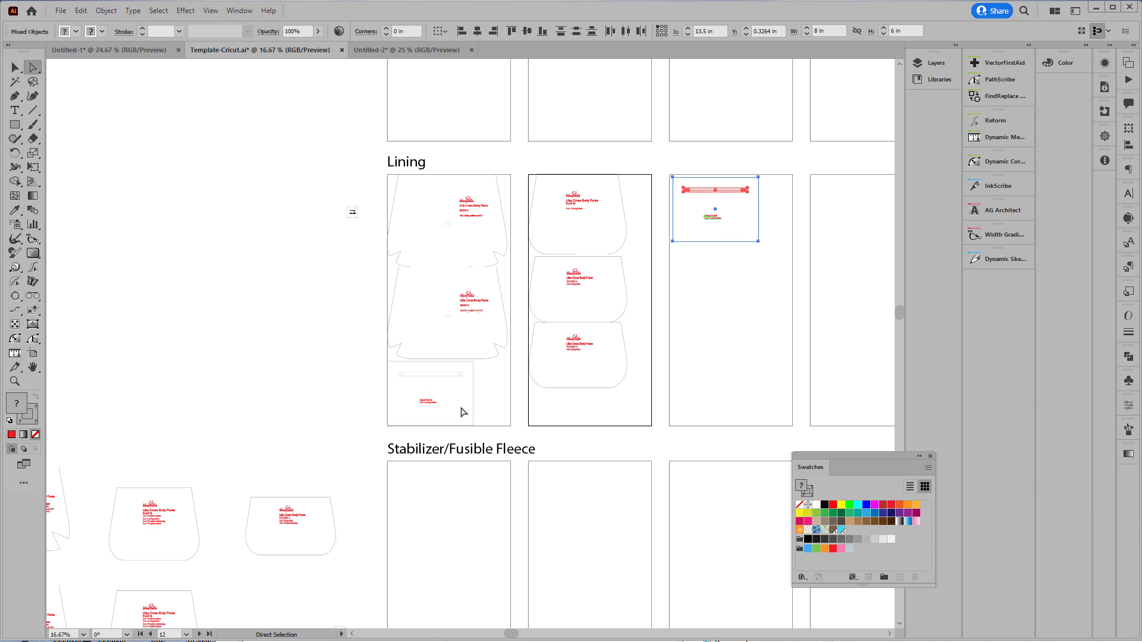
left_click_drag(491, 365, 380, 413)
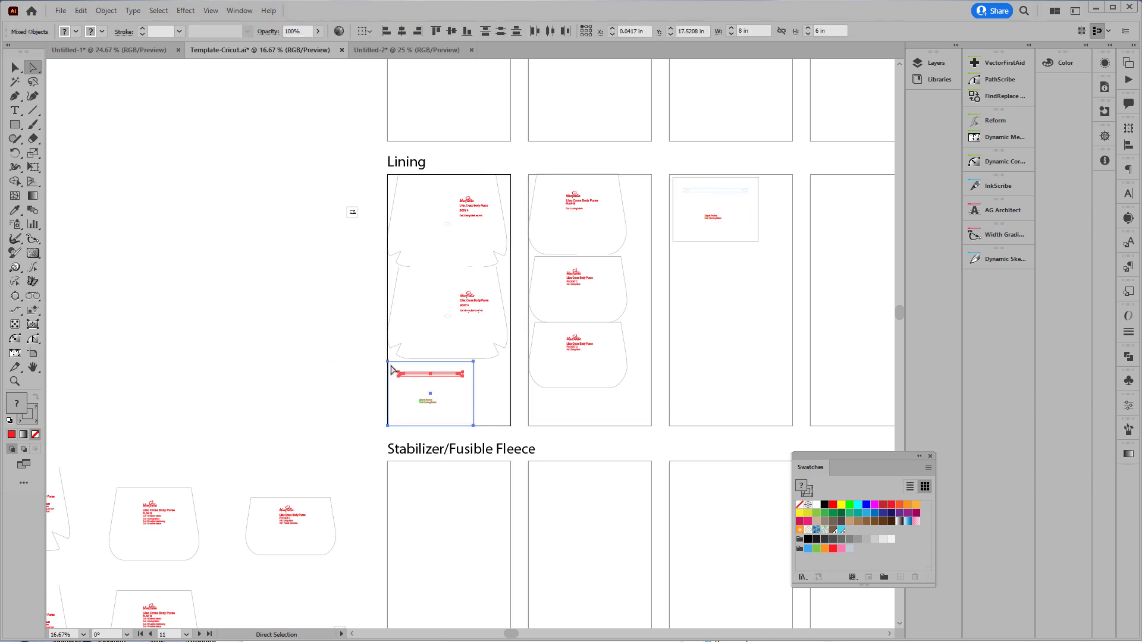
left_click_drag(395, 368, 670, 247)
left_click_drag(670, 248, 671, 248)
Delete the upper Zipper Pocket's bottom edge and move the lower Zipper Pocket up to close the gap.
left_click_drag(558, 307, 527, 336)
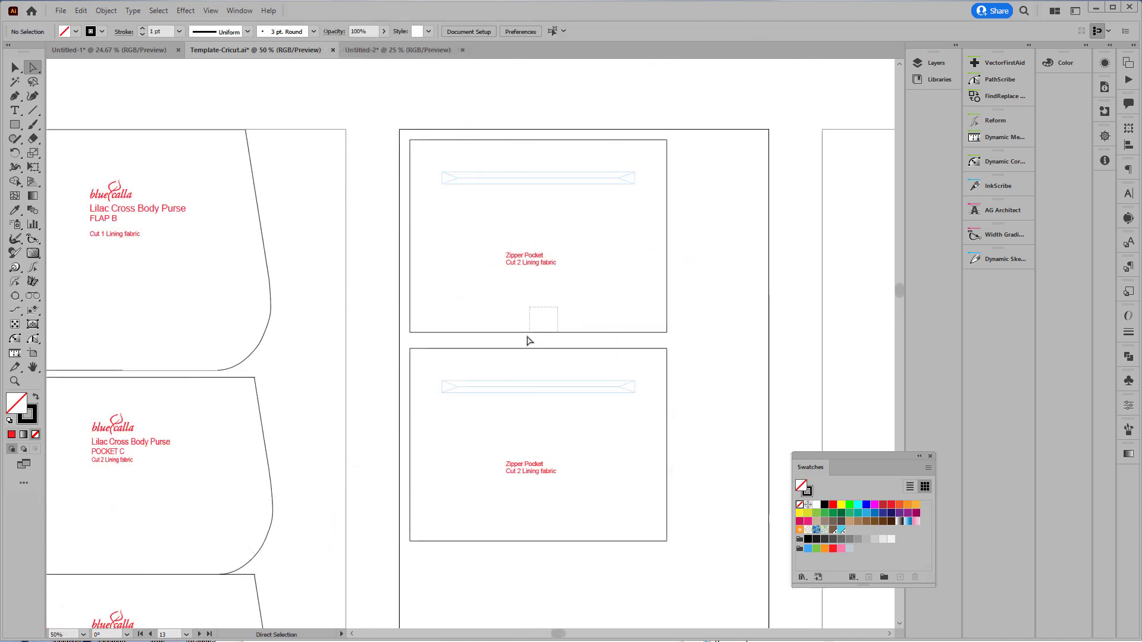
key("Delete")
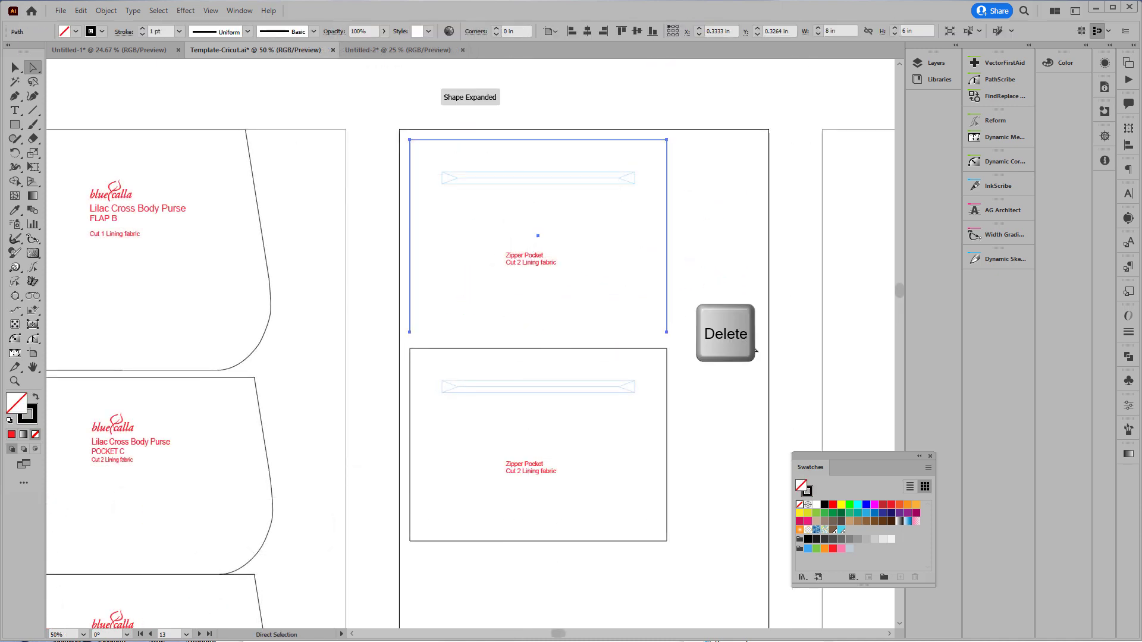
left_click_drag(373, 334, 708, 572)
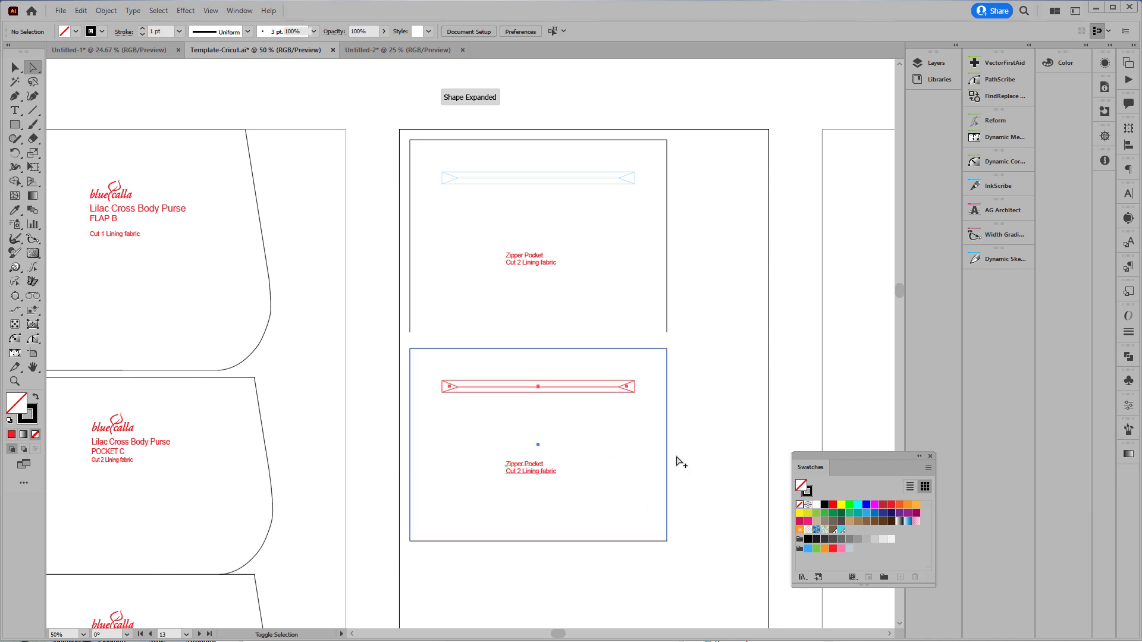
left_click_drag(667, 349, 667, 333)
left_click(381, 111)
Move the two joined Zipper Pocket pieces into the upper-left corner of the third Lining artboard.
left_click_drag(381, 110, 693, 572)
left_click_drag(409, 140, 399, 130)
left_click(703, 120)
Place a copy of the 1-inch reference square in free space on each of the three used Lining artboards.
key("ctrl+minus")
key("ctrl+minus")
key("ctrl+minus")
key("ctrl+minus")
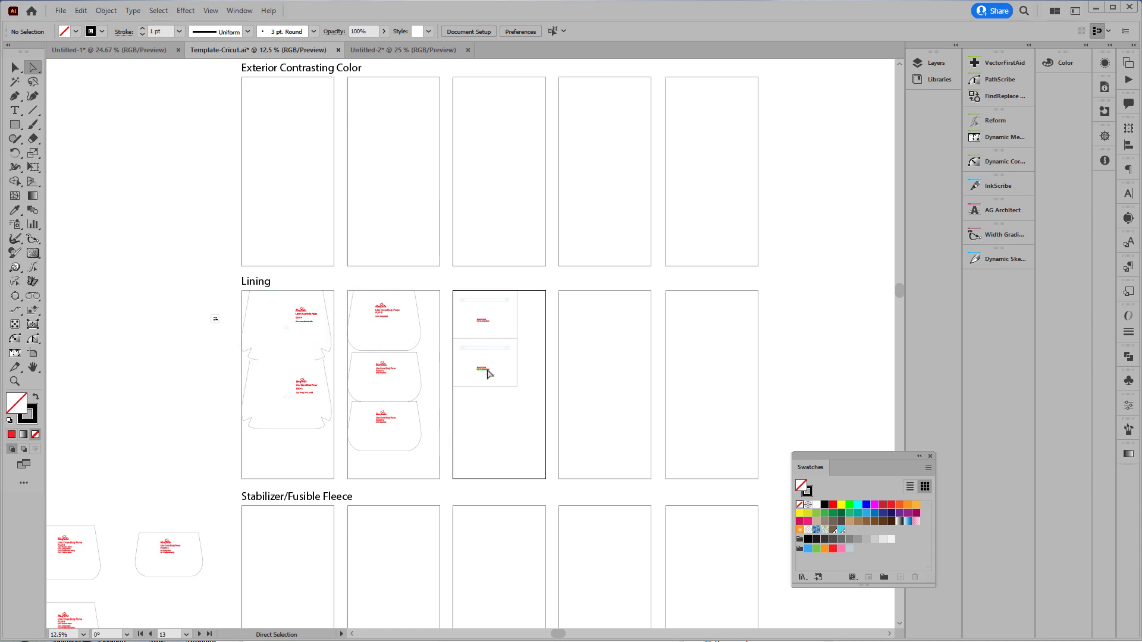
left_click_drag(220, 321, 527, 295)
key("alt")
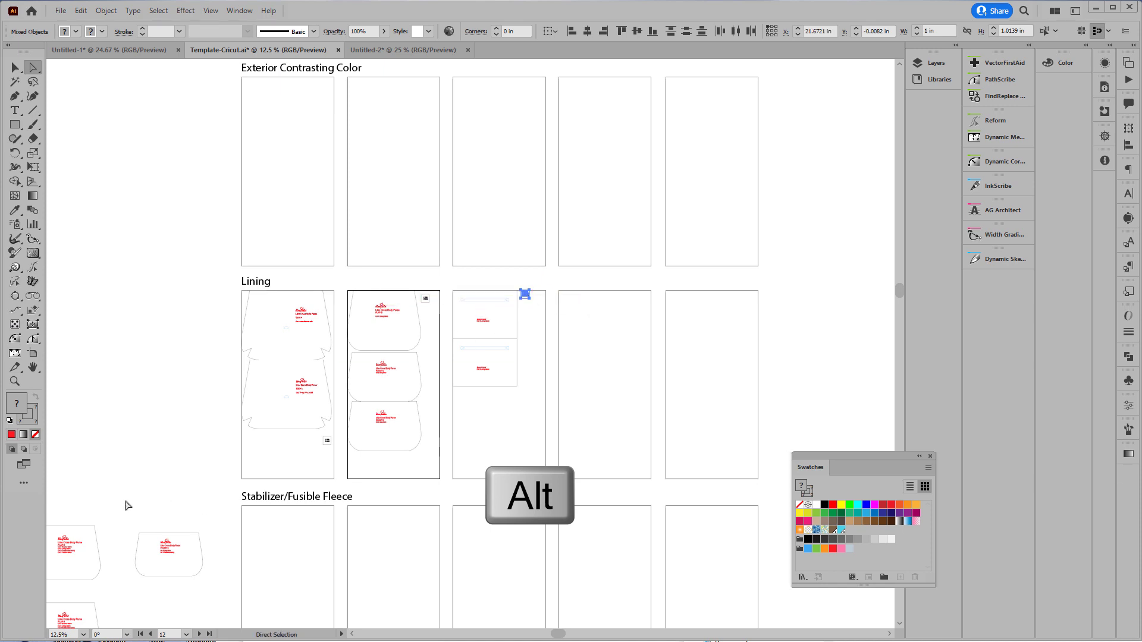
Move the upper stabilizer Body A piece with its label onto the first Stabilizer/Fusible Fleece artboard.
left_click_drag(198, 426, 287, 339)
left_click_drag(140, 558, 323, 445)
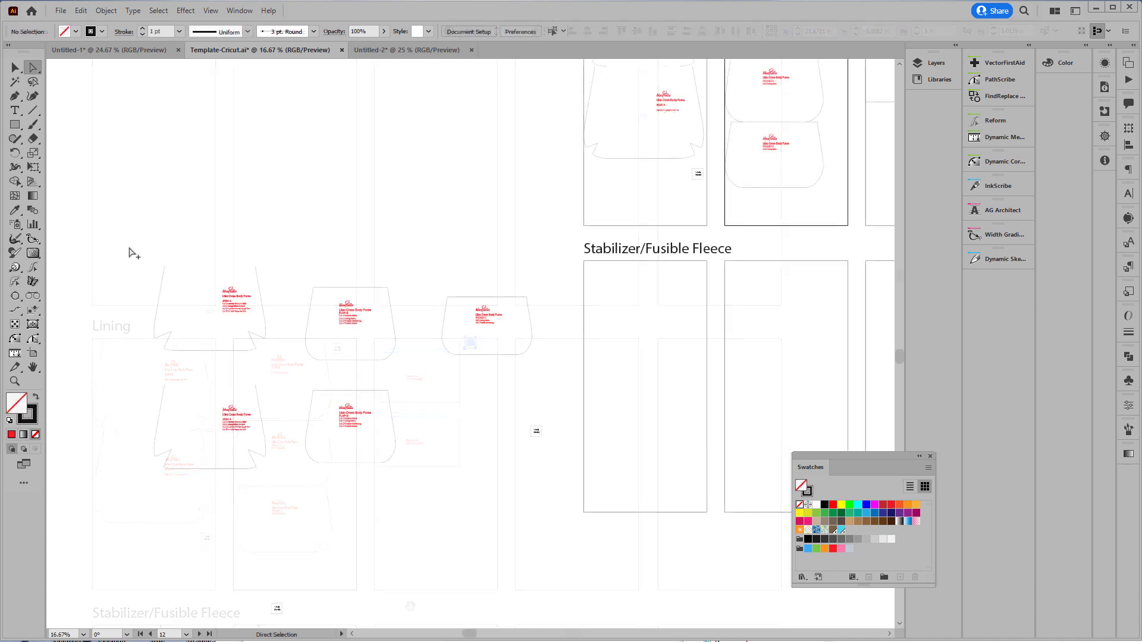
left_click_drag(127, 249, 273, 362)
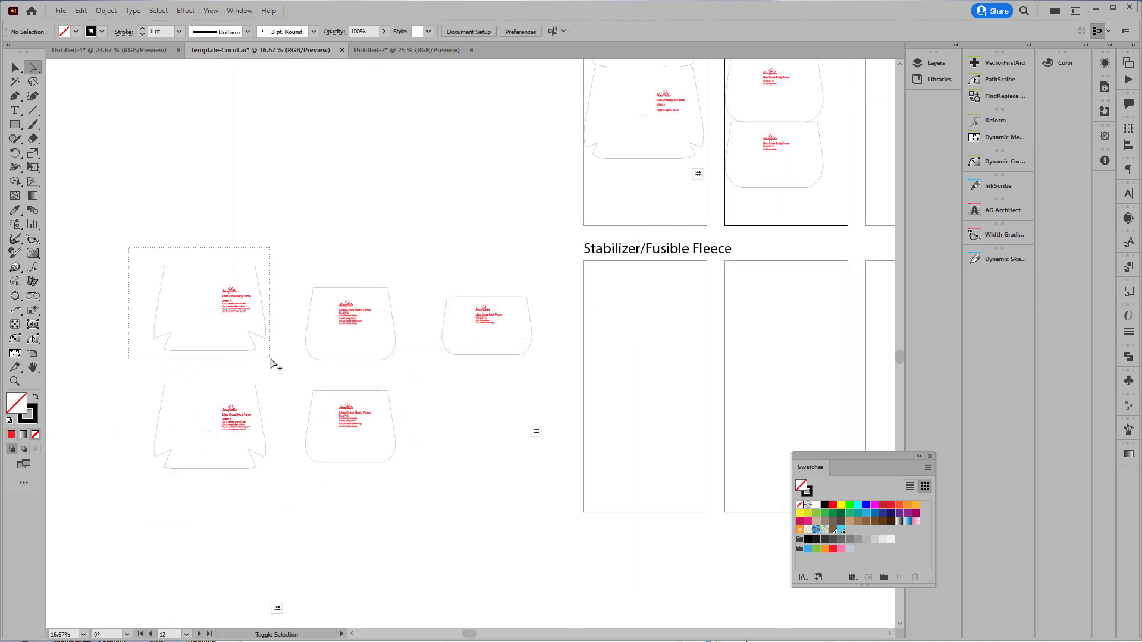
left_click_drag(164, 267, 599, 291)
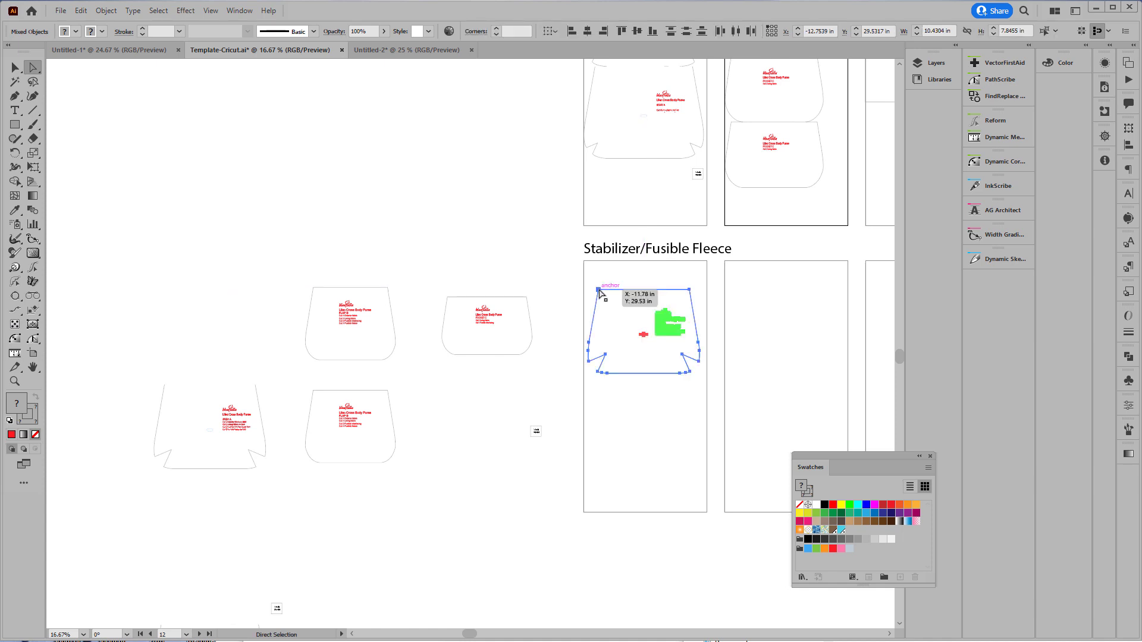
Rotate the placed stabilizer Body A piece 180° and move it up to the top-left corner of its artboard.
key("r")
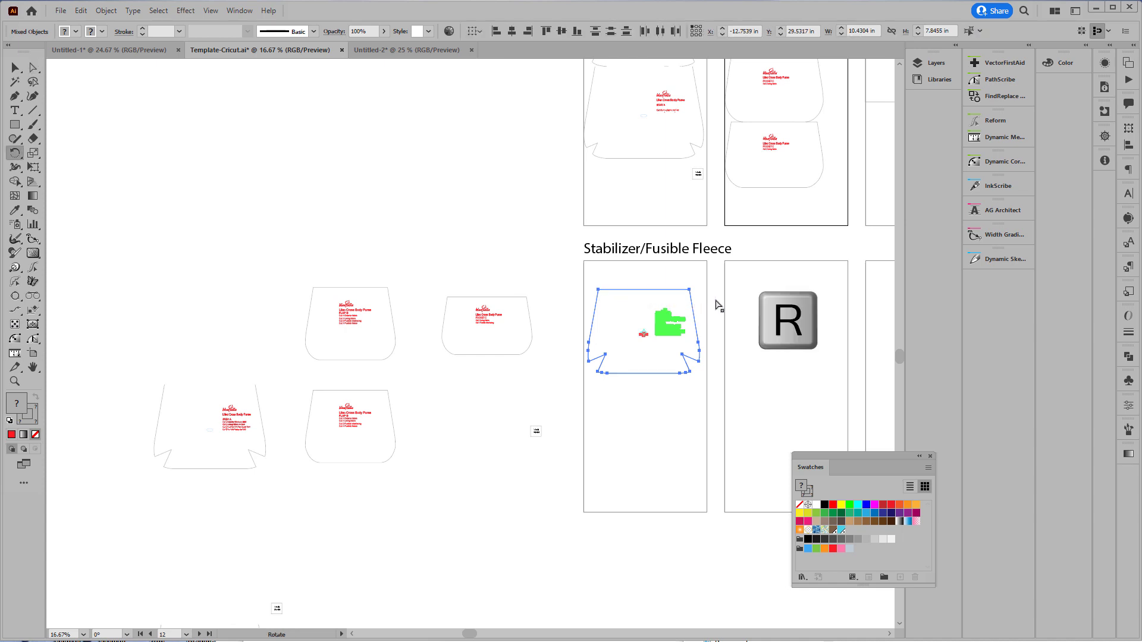
key("shift")
left_click_drag(726, 298, 570, 360)
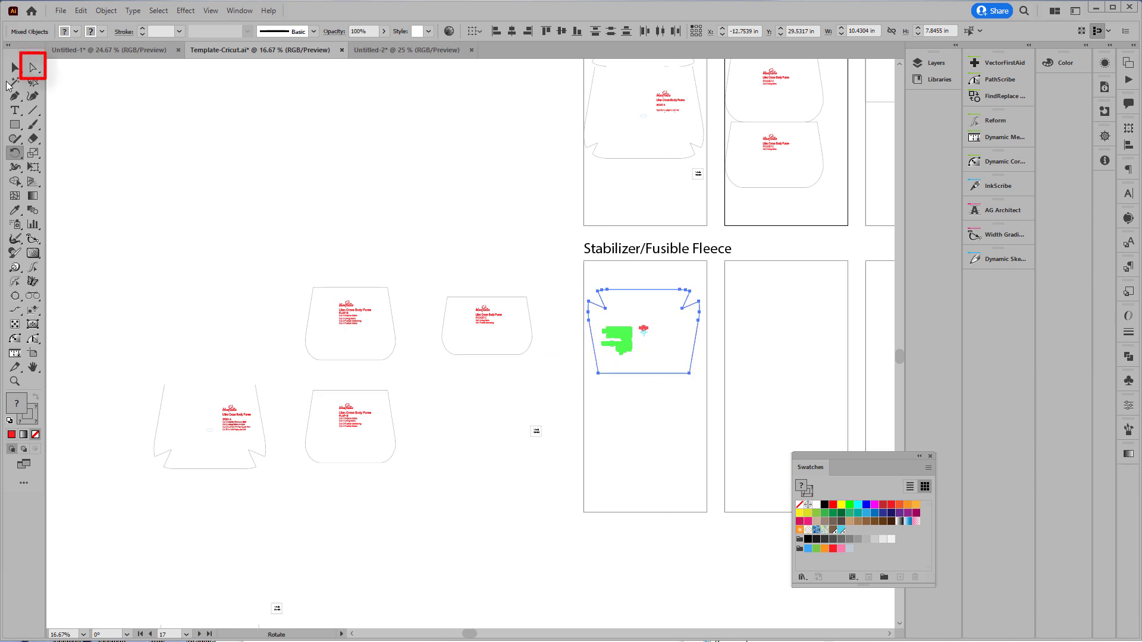
left_click(32, 68)
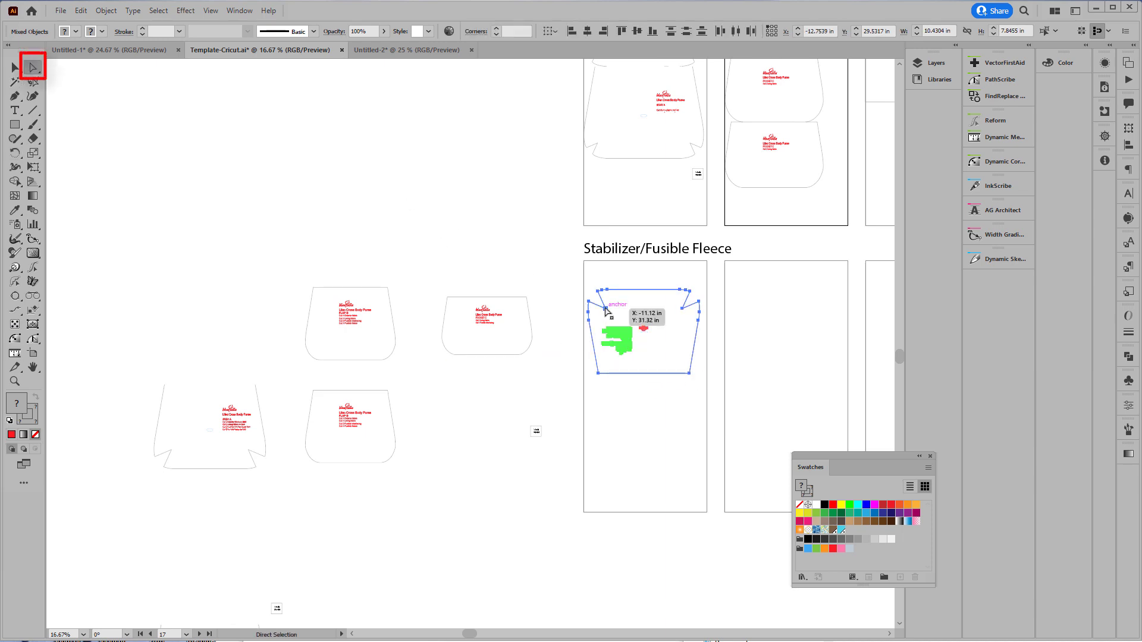
left_click_drag(615, 307, 602, 280)
Move the remaining stabilizer Body A piece with its label below the rotated one on the first Stabilizer/Fusible Fleece artboard.
left_click_drag(284, 487, 304, 561)
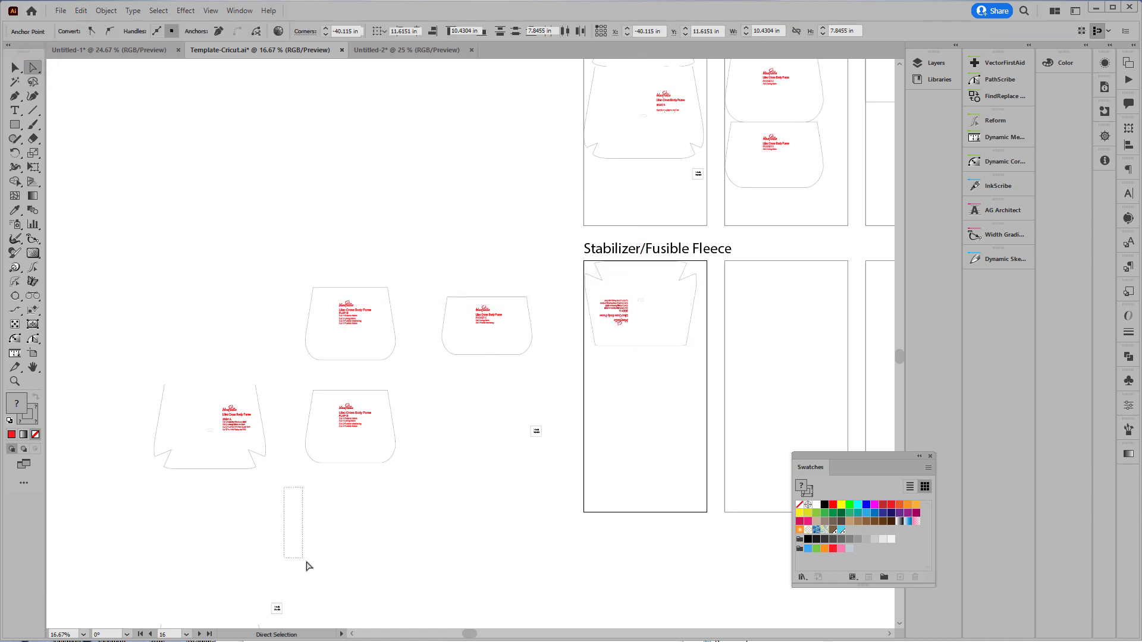
left_click_drag(111, 338, 284, 524)
left_click_drag(253, 384, 683, 370)
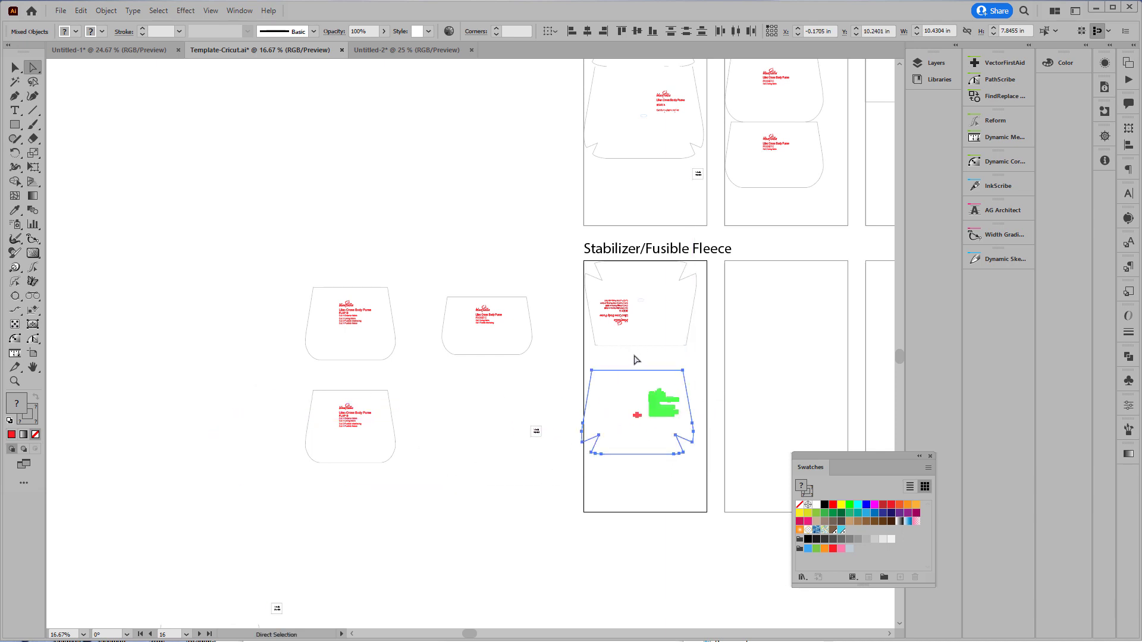
Delete the straight lower edge of the rotated Body A outline and move the lower Body A up to close the gap.
left_click(635, 359)
left_click(660, 342)
key("Delete")
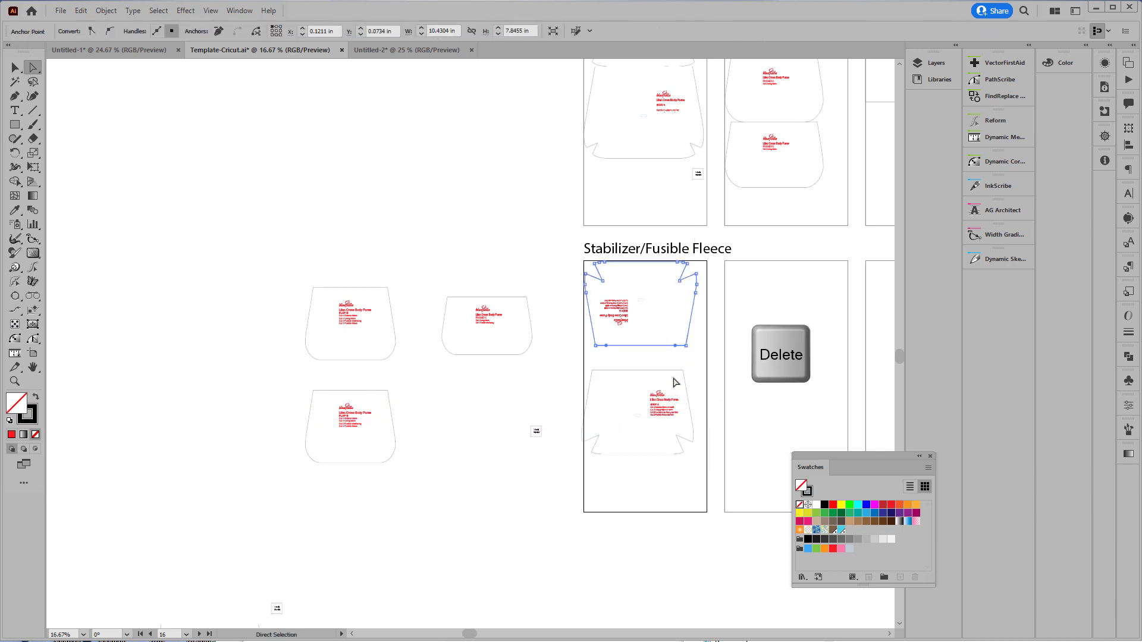
left_click_drag(575, 368, 706, 512)
left_click_drag(683, 372, 686, 351)
Place the upper stabilizer Flap B piece, rotated 180°, in the upper-left corner of the second Stabilizer/Fusible Fleece artboard.
left_click_drag(262, 258, 433, 377)
left_click_drag(321, 360, 742, 336)
key("r")
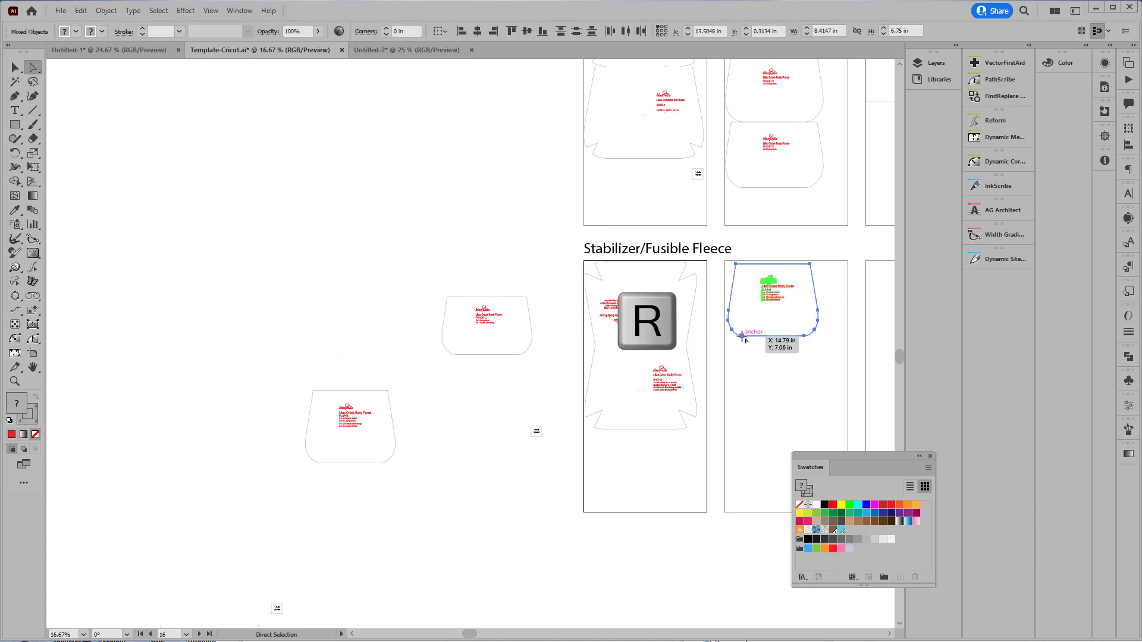
left_click_drag(830, 287, 637, 361)
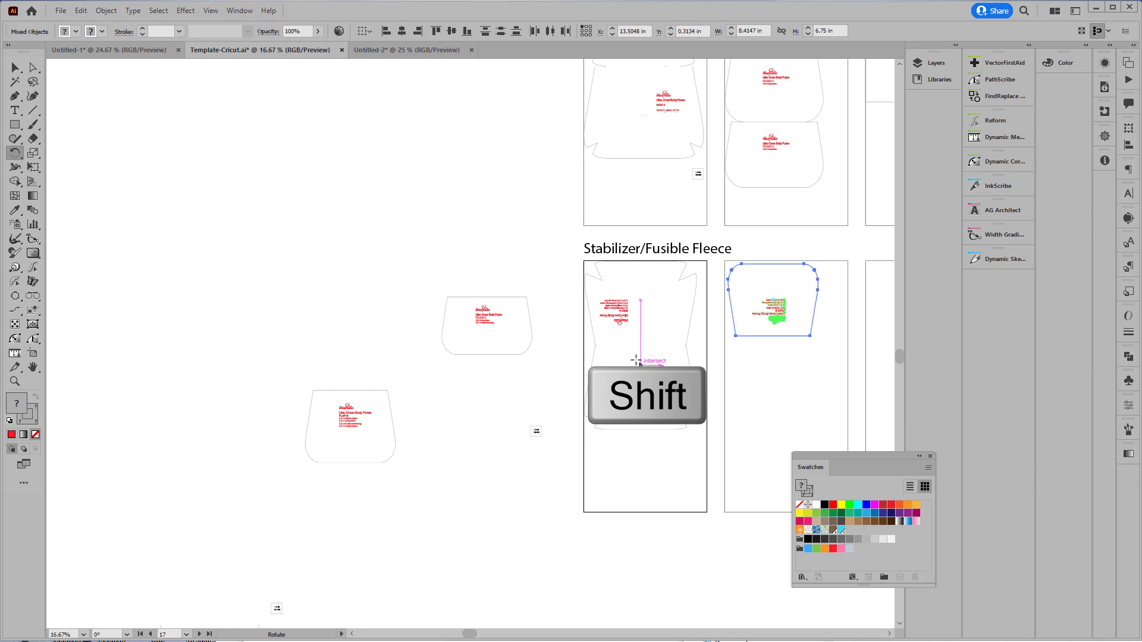
left_click(33, 67)
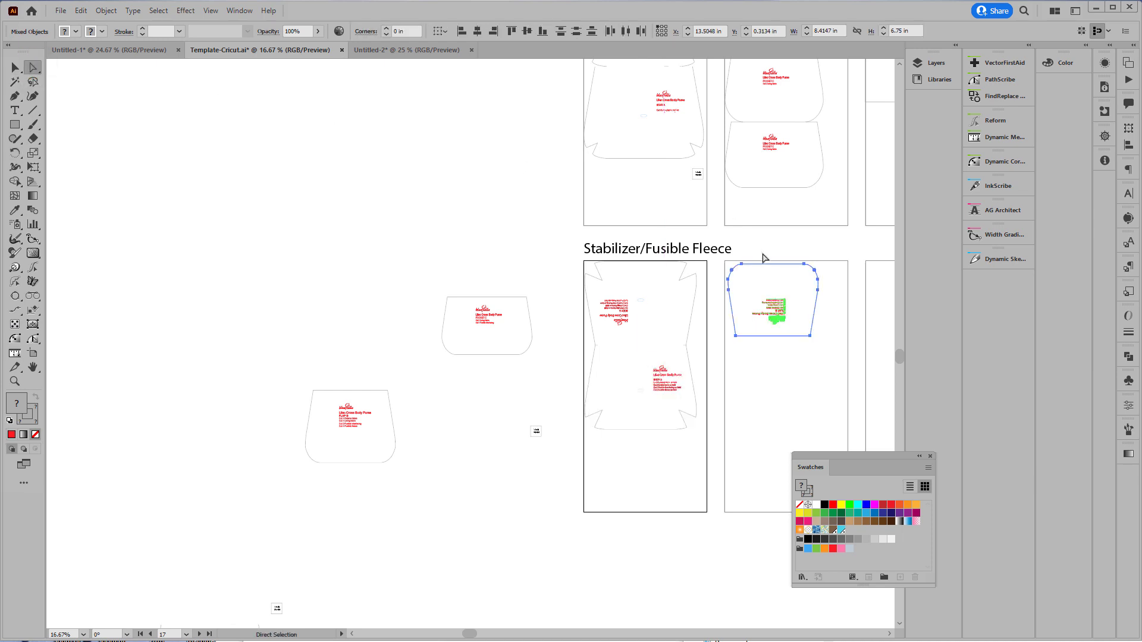
left_click_drag(743, 271, 737, 257)
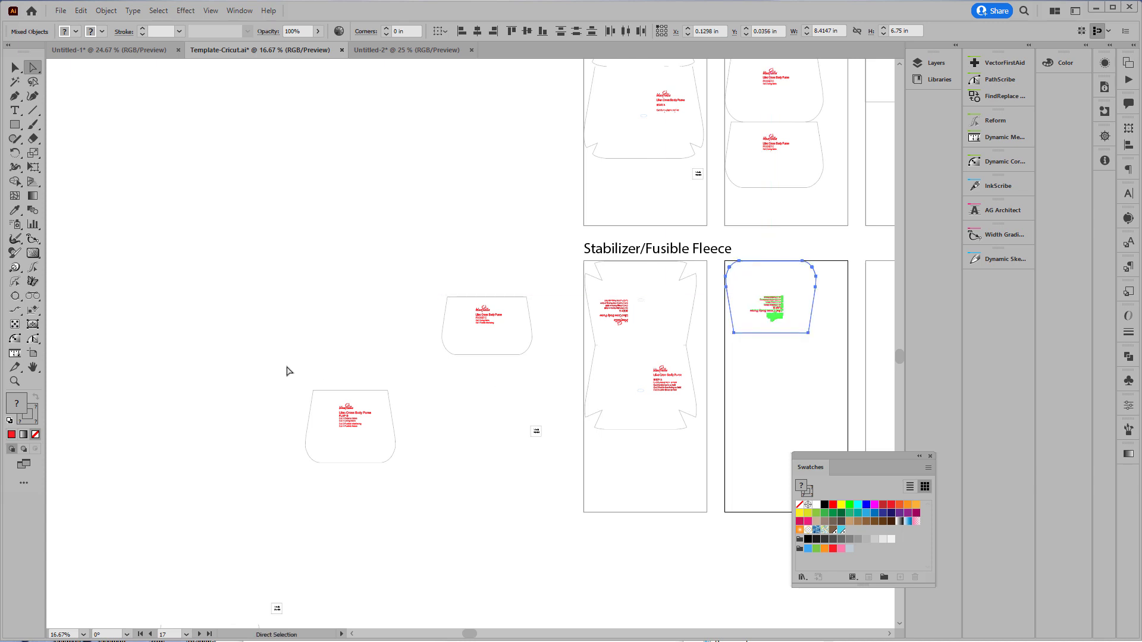
Replace the loose Flap B piece with a 180°-rotated copy of the placed Flap B, below it on the second Stabilizer/Fusible Fleece artboard.
left_click_drag(235, 374, 408, 503)
key("Delete")
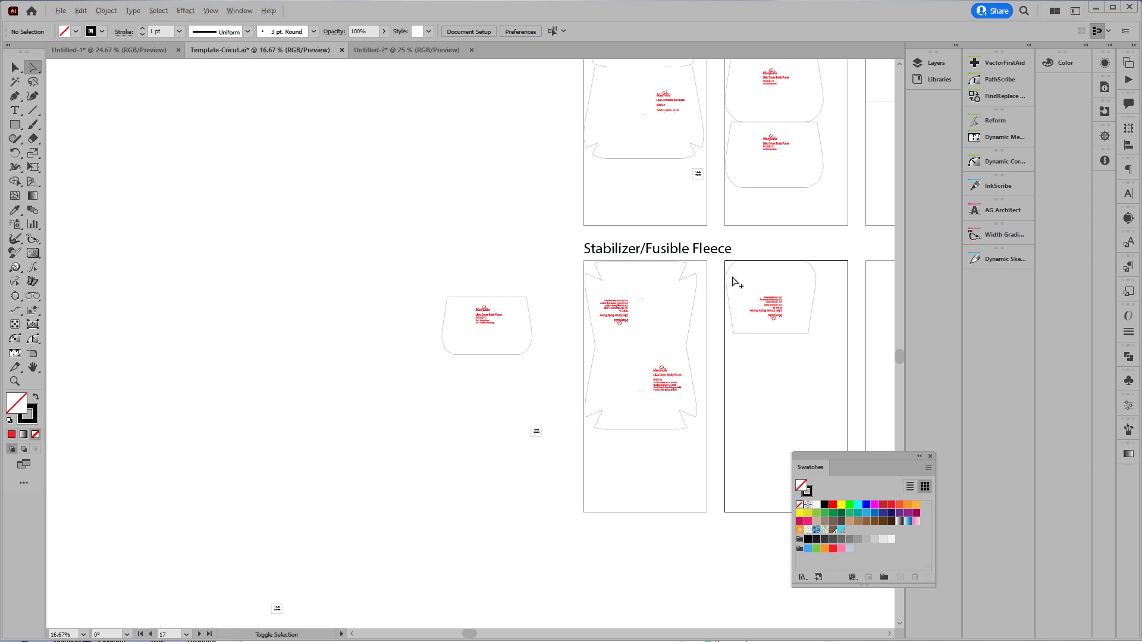
left_click(743, 334, "alt")
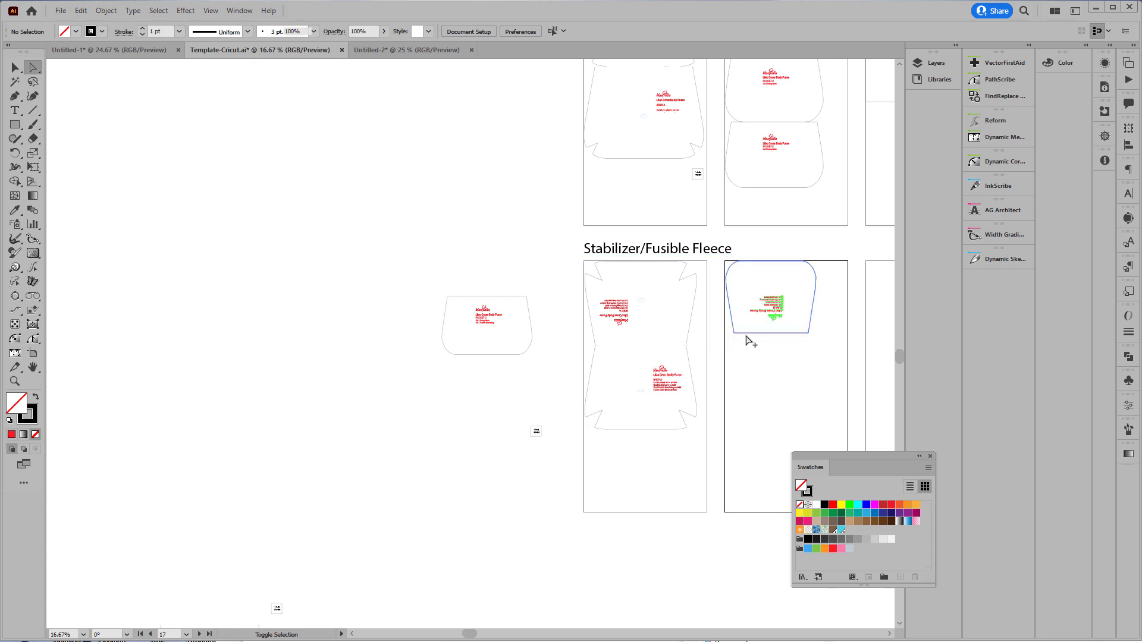
left_click_drag(779, 305, 535, 428)
key("r")
left_click(33, 69)
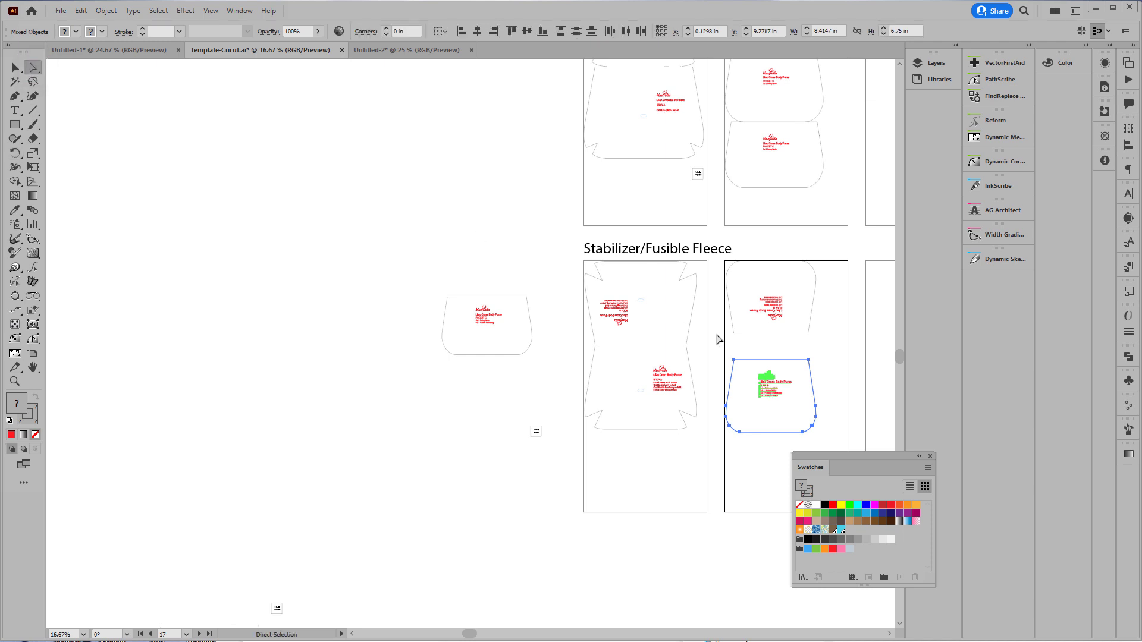
Delete the upper Flap B's straight lower edge and move the lower Flap B up to close the gap.
left_click(760, 342)
left_click_drag(781, 332, 834, 455)
key("Delete")
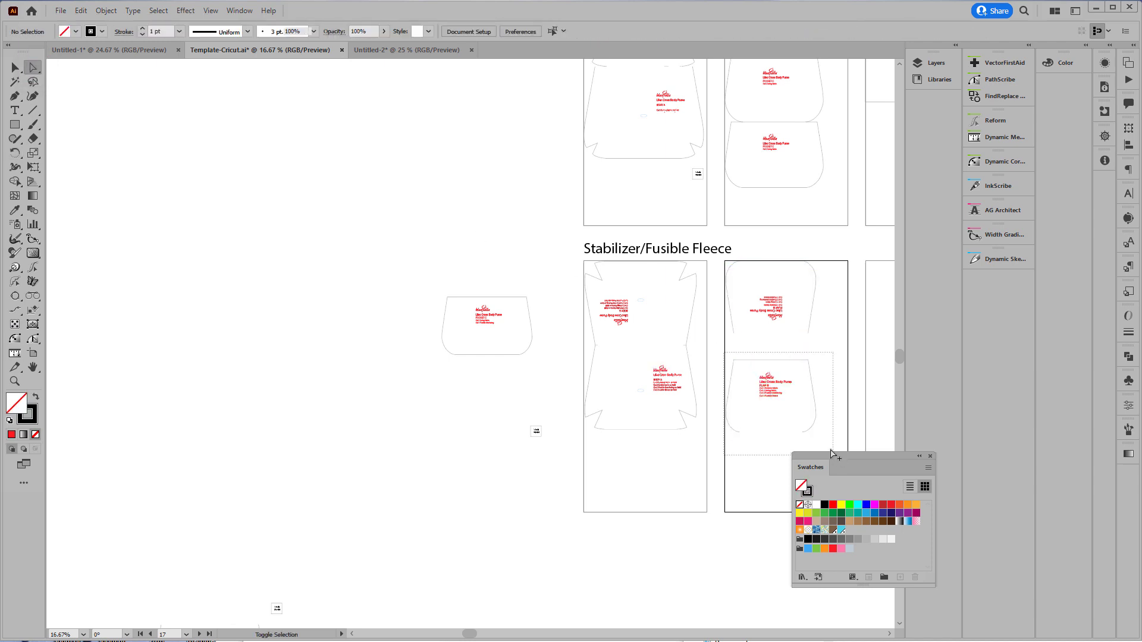
left_click_drag(808, 359, 806, 333)
Move the loose stabilizer Pocket C piece below the Flap B pieces on the second Stabilizer/Fusible Fleece artboard.
left_click(391, 286)
left_click_drag(392, 286, 568, 390)
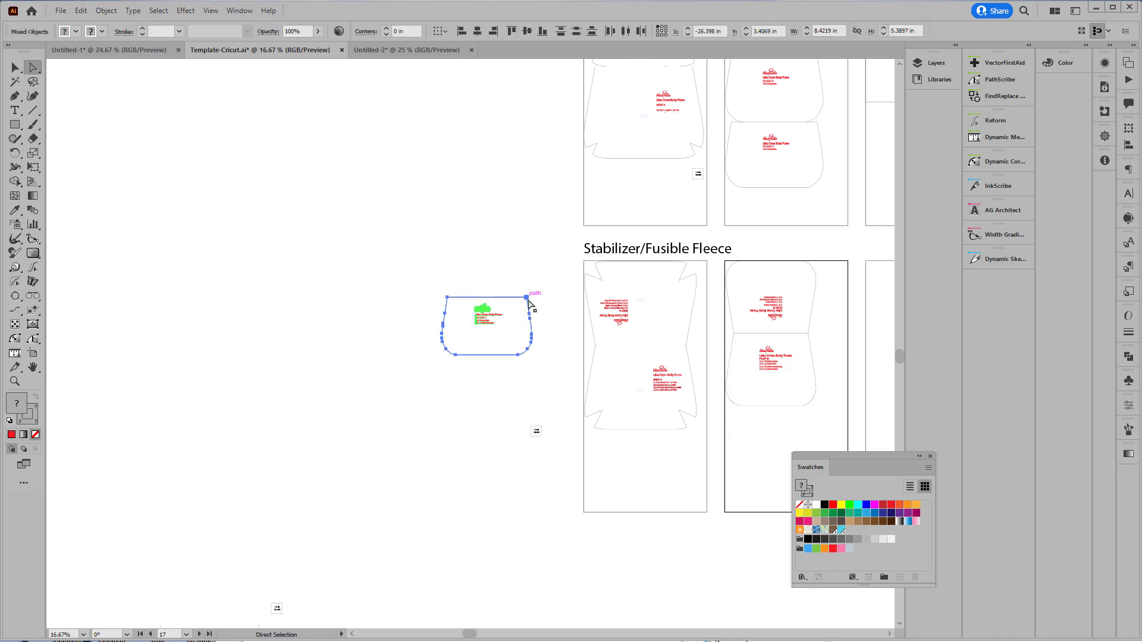
left_click_drag(531, 304, 809, 419)
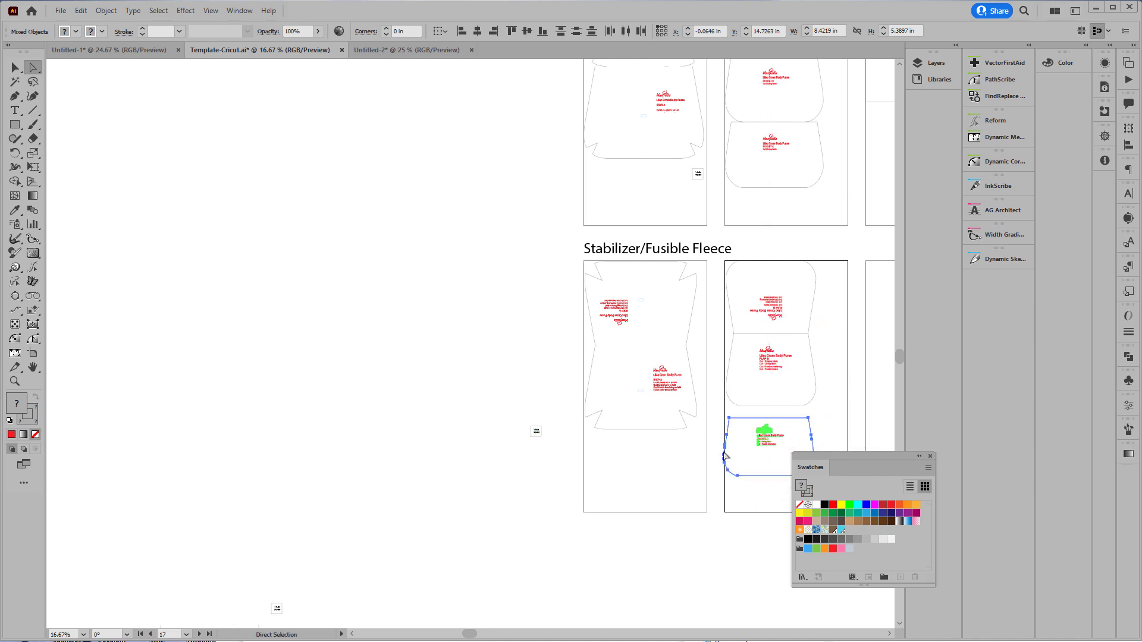
Delete the straight bottom edge of the lower Flap B and move Pocket C up to close the gap.
left_click_drag(554, 442, 418, 431)
key("ctrl+equal")
key("ctrl+equal")
key("ctrl+equal")
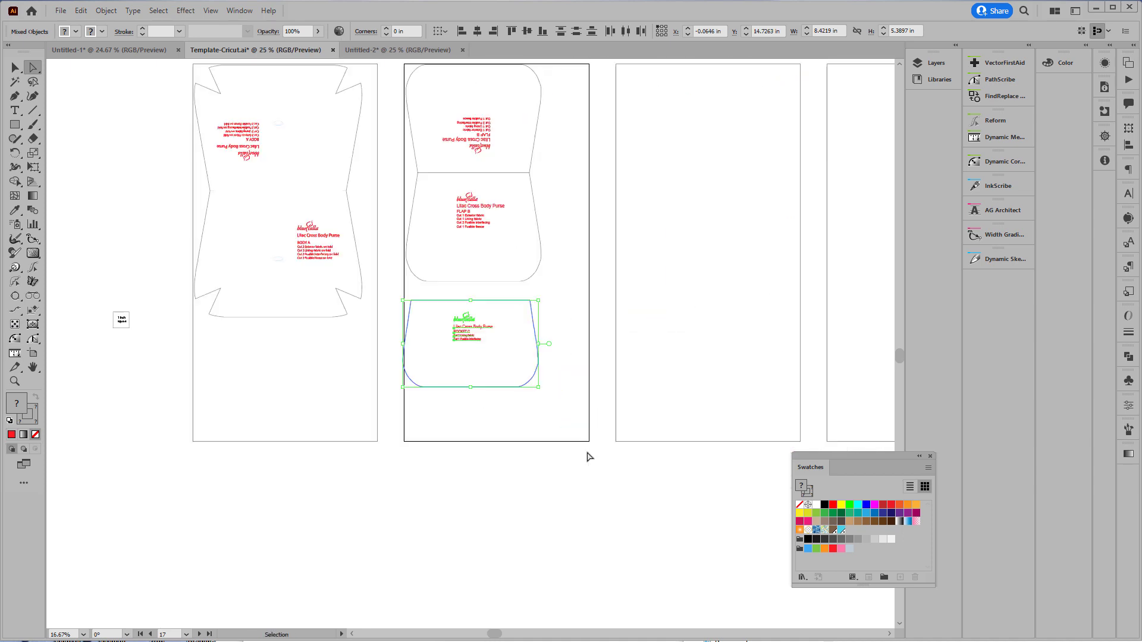
key("a")
left_click_drag(534, 473, 538, 544)
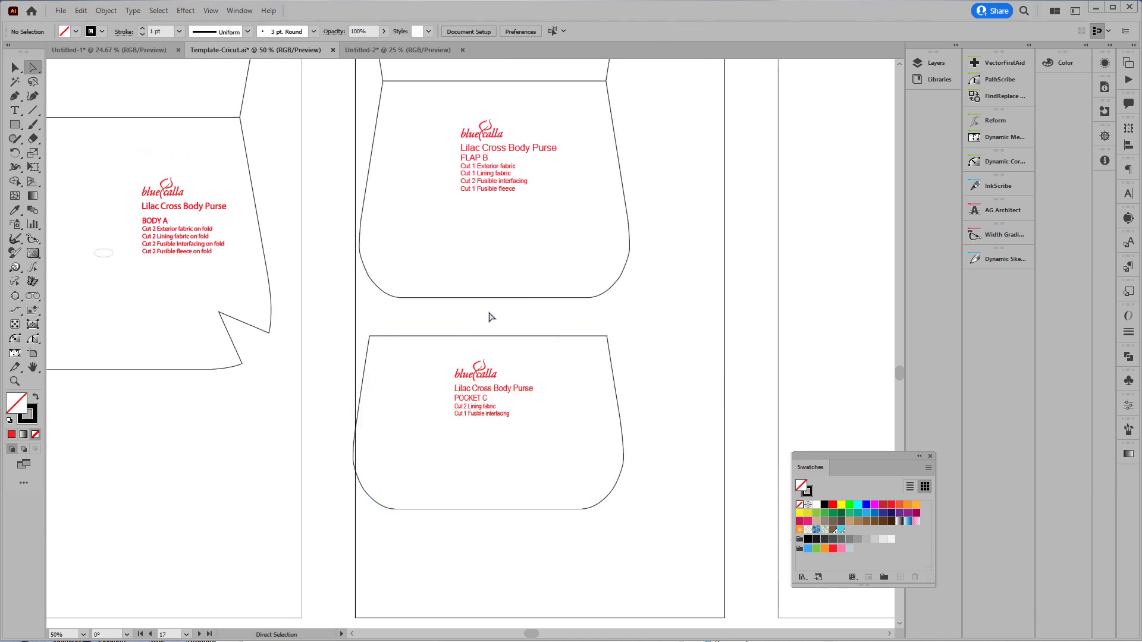
left_click_drag(472, 320, 521, 293)
key("Delete")
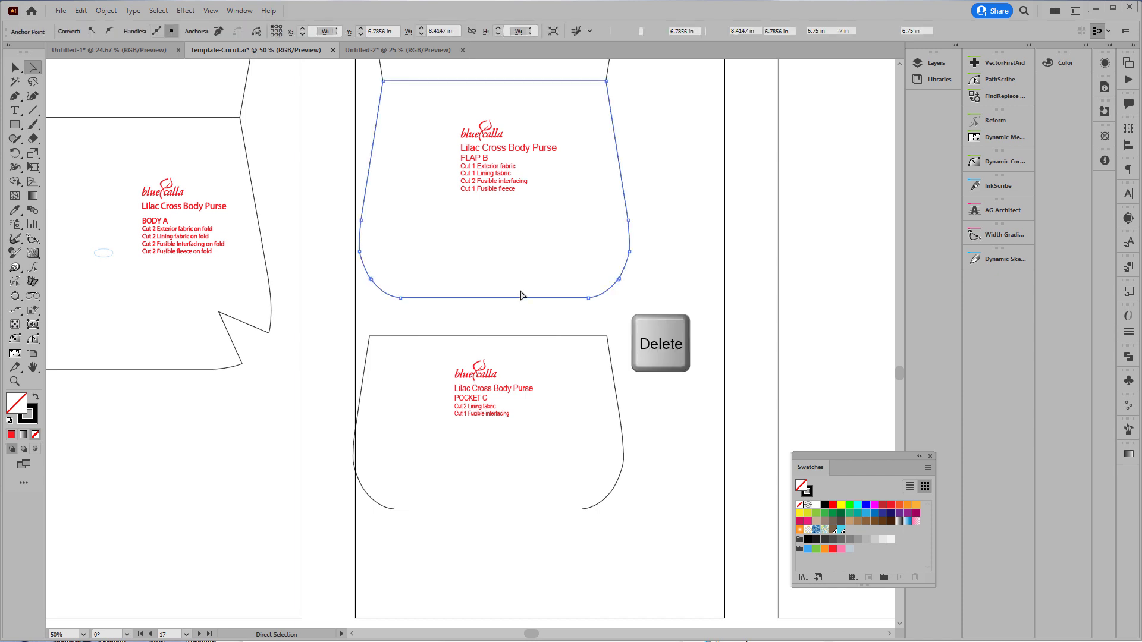
left_click(400, 285)
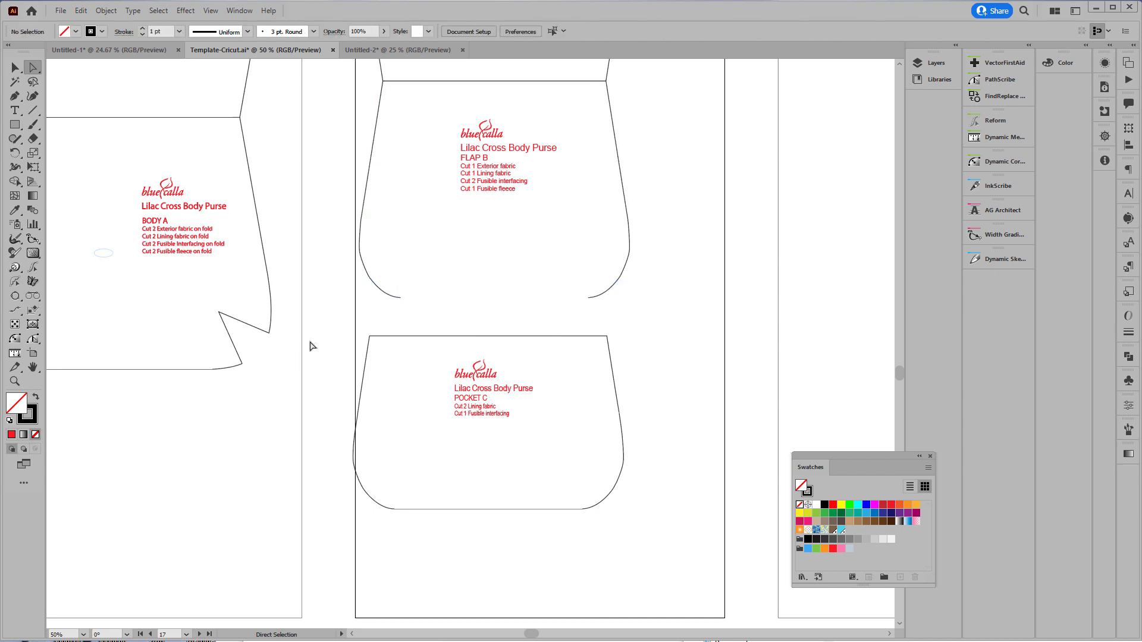
left_click_drag(326, 325, 666, 561)
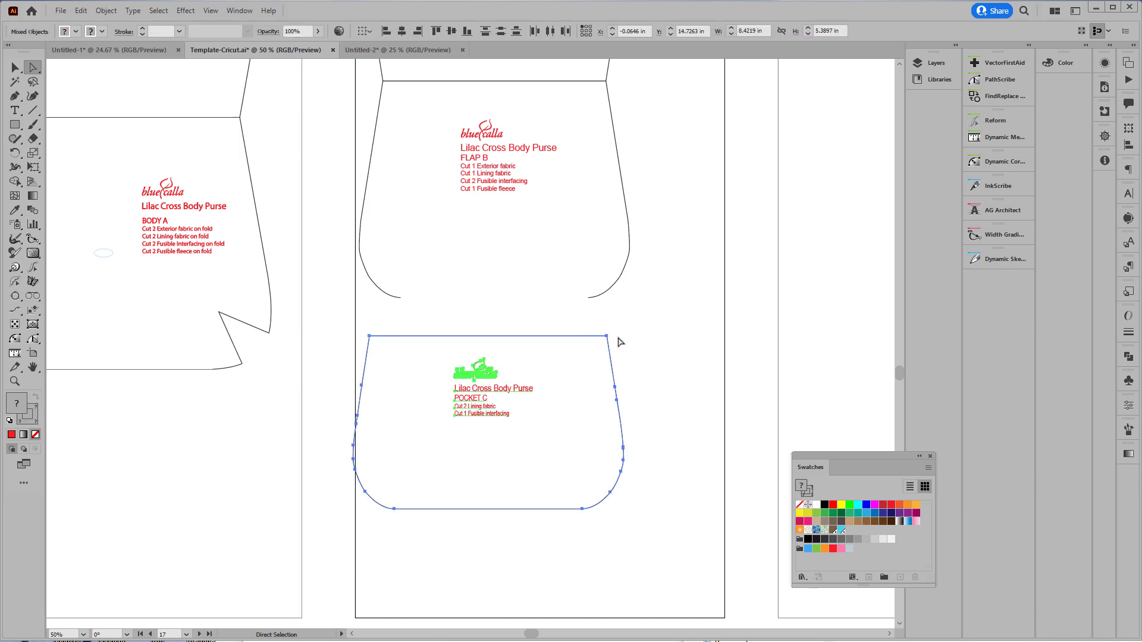
left_click_drag(608, 337, 613, 309)
Place the small square marker beside Pocket C in the free lower-right area of the second Stabilizer/Fusible Fleece artboard.
left_click(734, 356)
key("ctrl+minus")
key("ctrl+minus")
key("ctrl+minus")
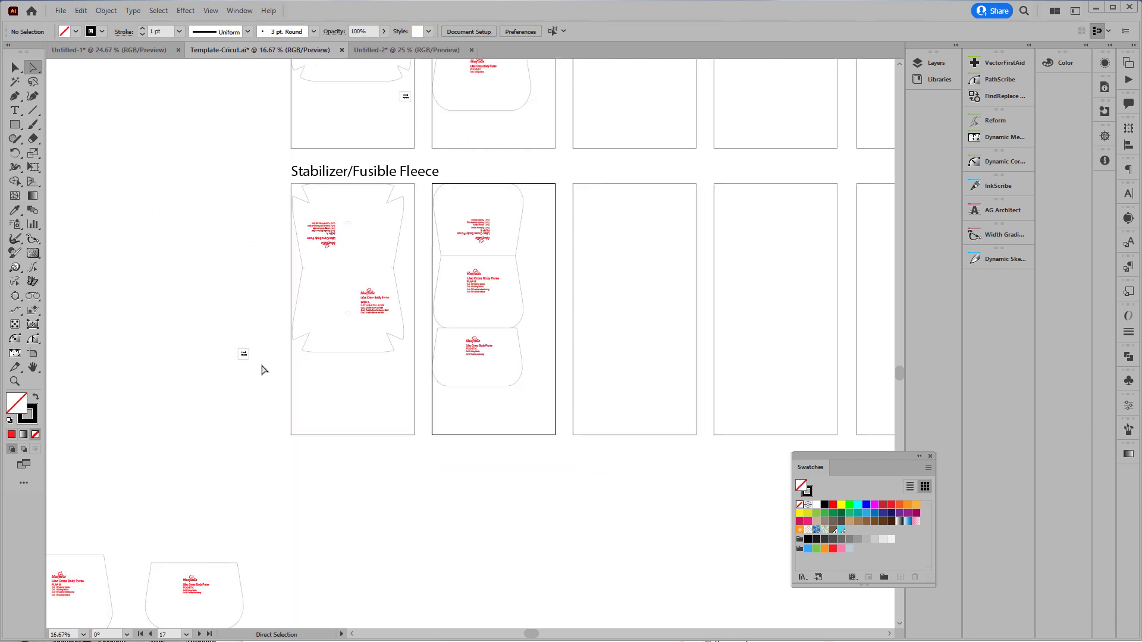
left_click_drag(210, 333, 536, 377)
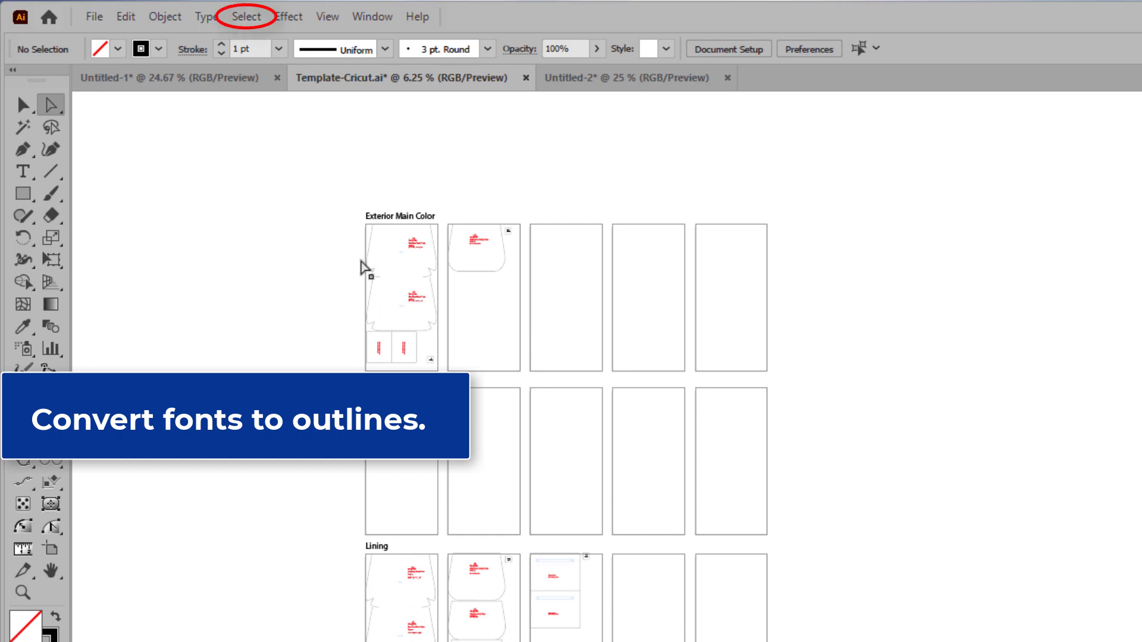
Select all text objects in the document and convert them to outlines.
left_click(246, 16)
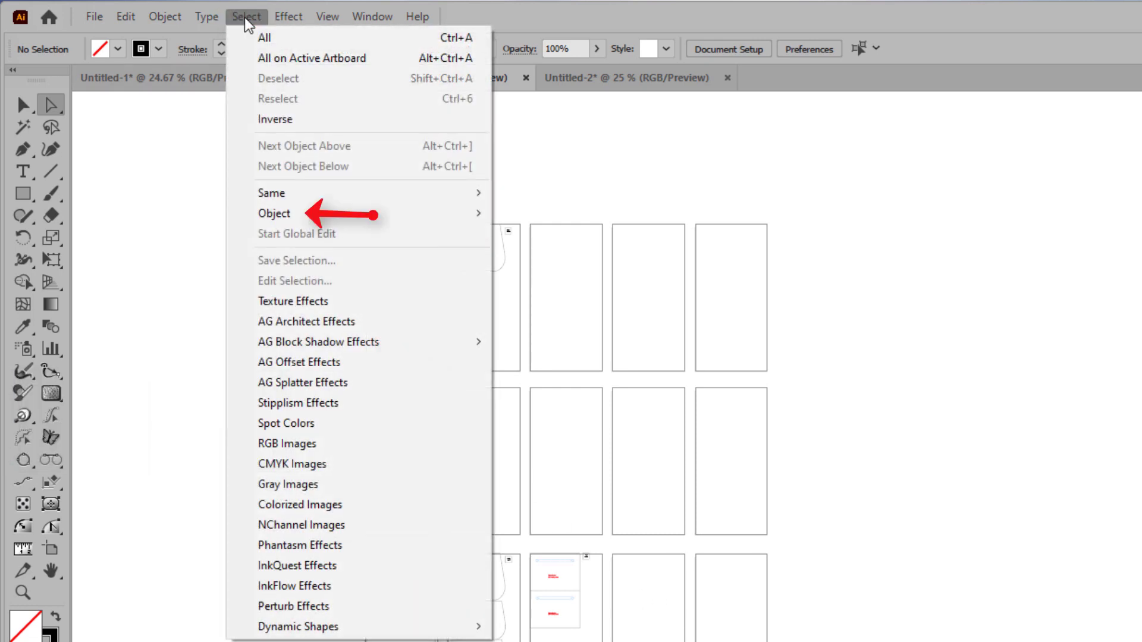
mouse_move(300, 212)
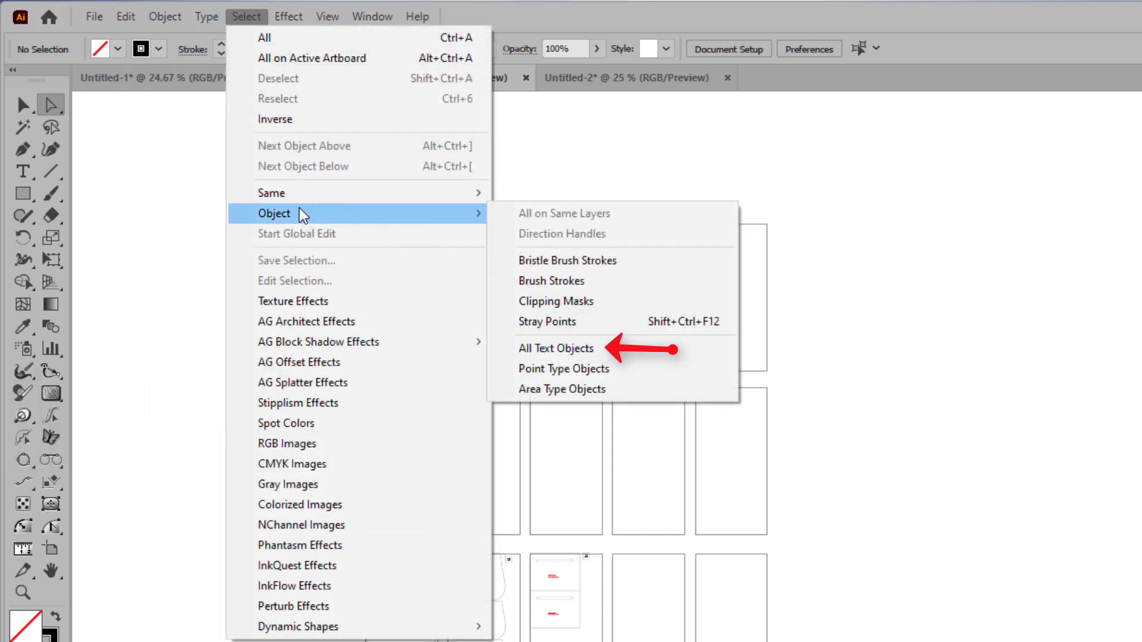
left_click(601, 355)
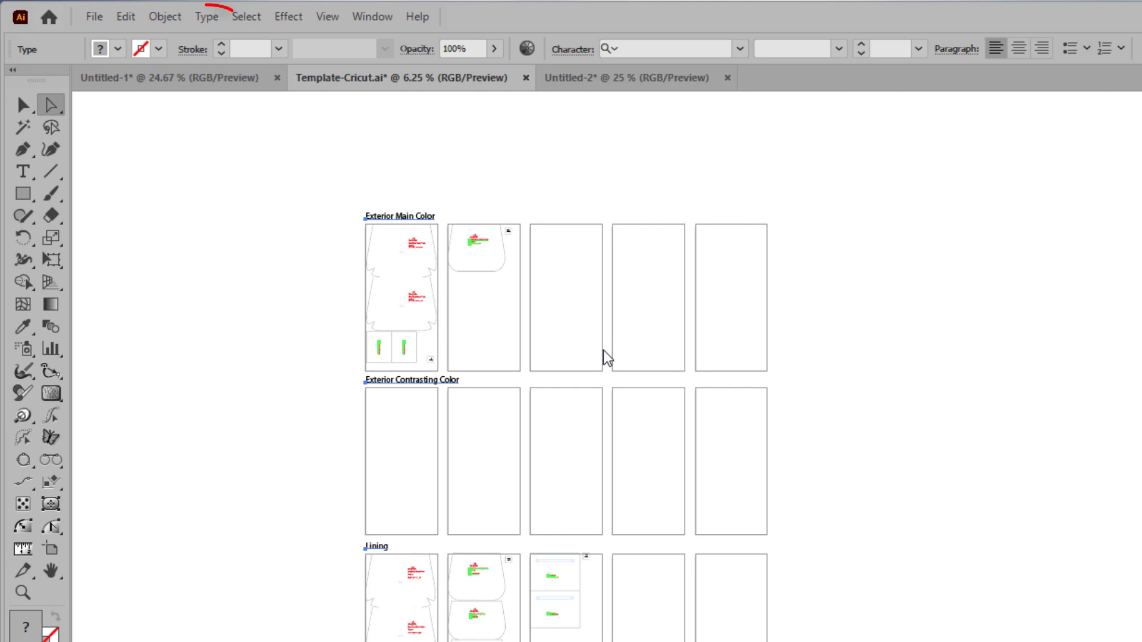
left_click(206, 16)
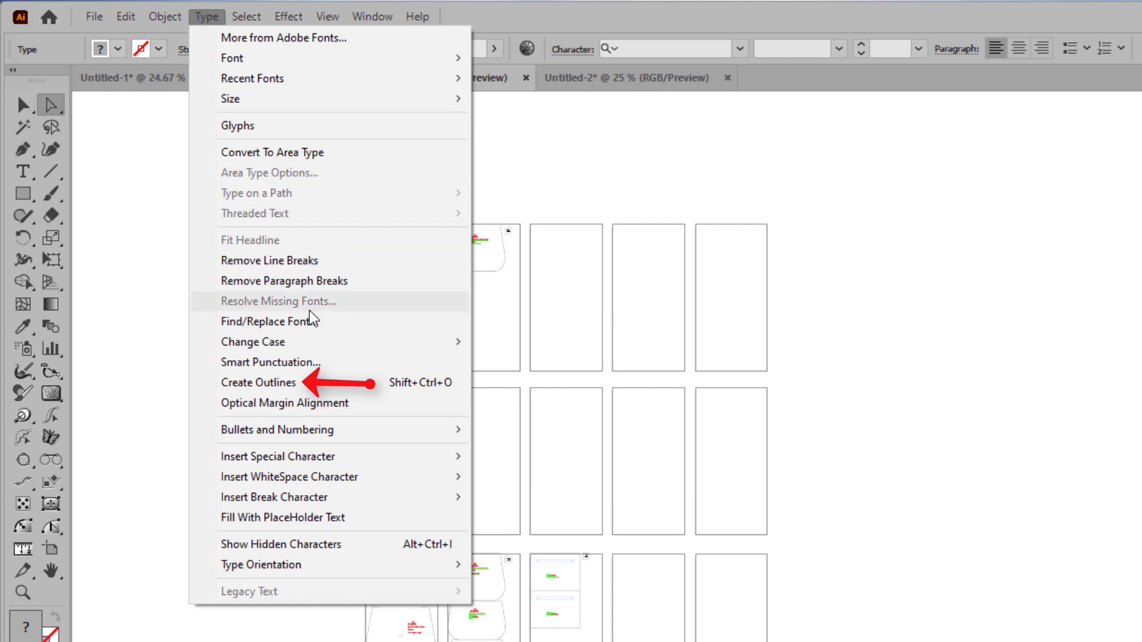
left_click(316, 383)
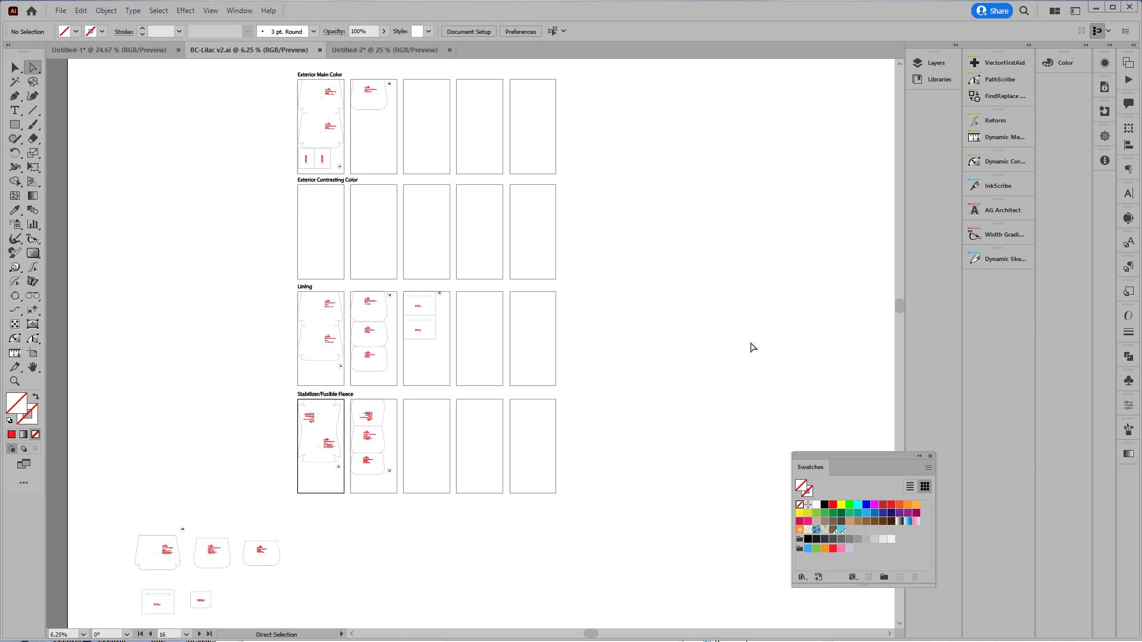
Enlarge the artboard list and delete the unused artboards Exterior MC 03, Exterior MC 04 and Exterior MC 05.
left_click_drag(630, 212, 591, 245)
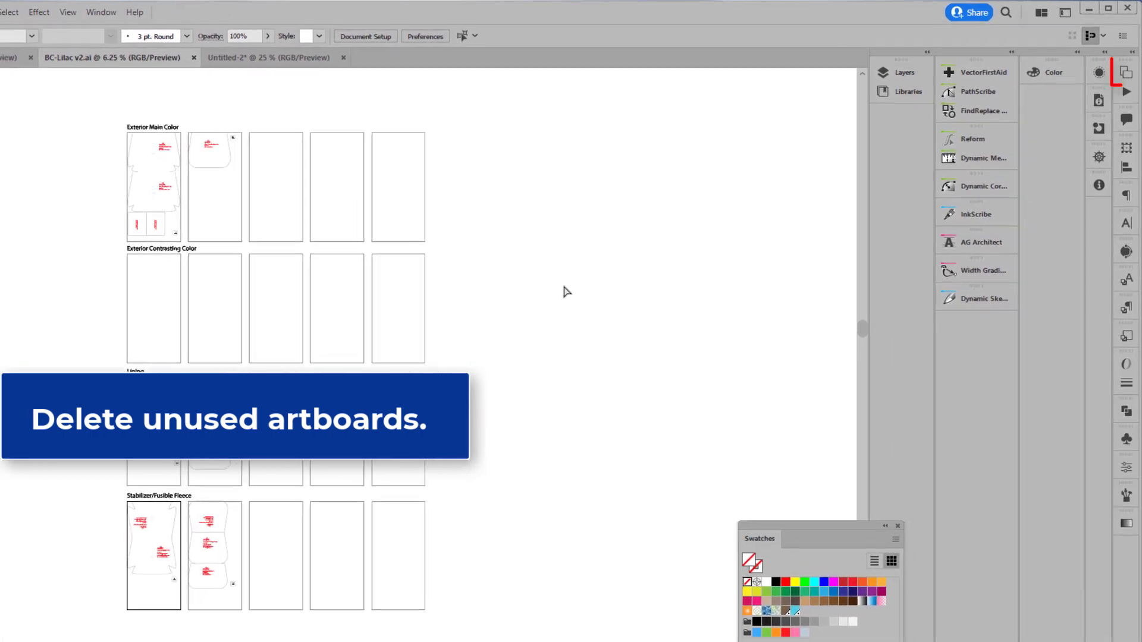
left_click(1126, 73)
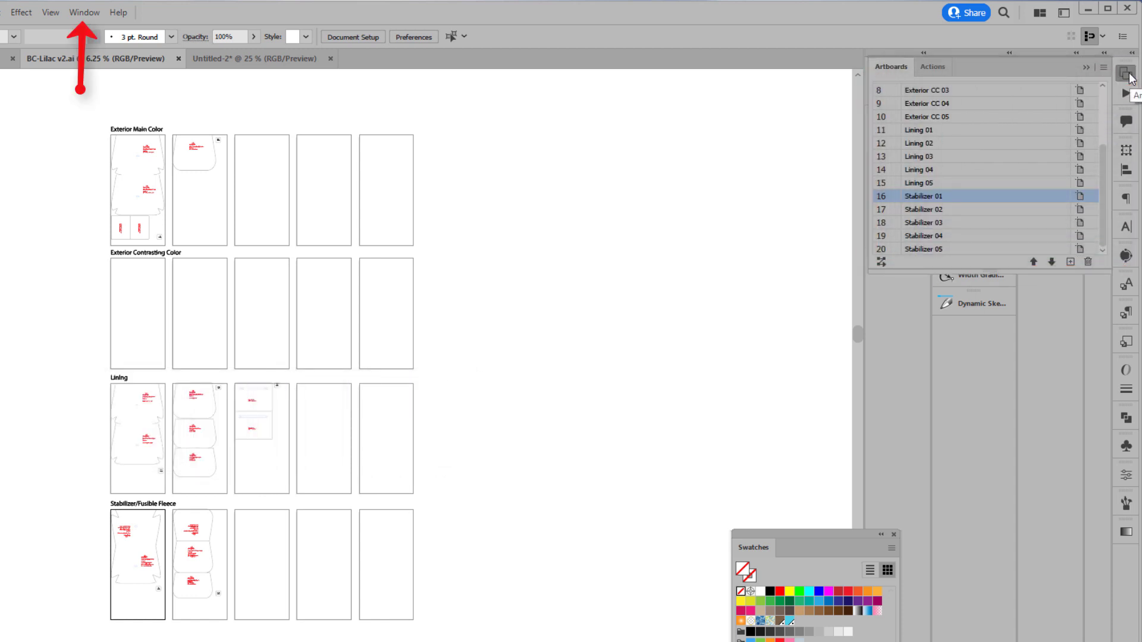
left_click_drag(903, 271, 903, 549)
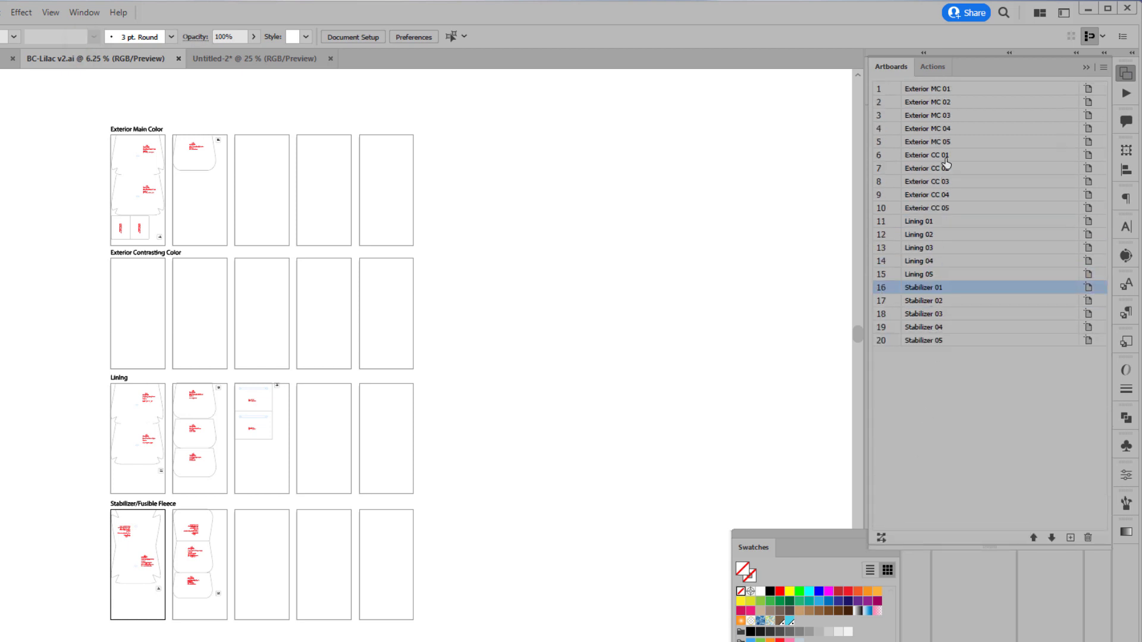
left_click(969, 436)
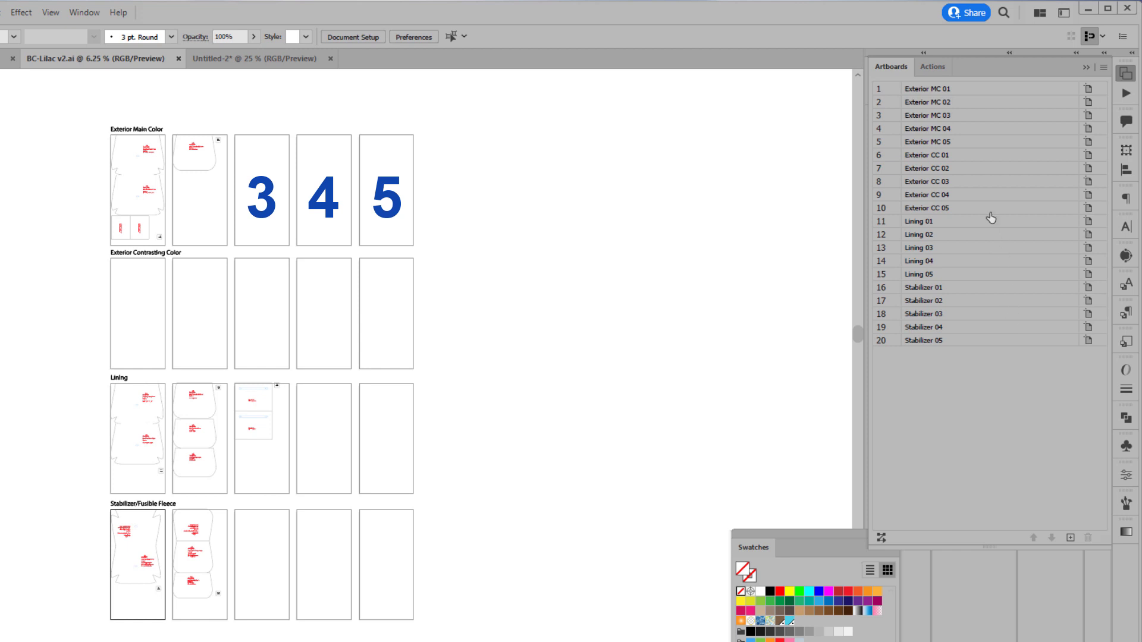
left_click(948, 119)
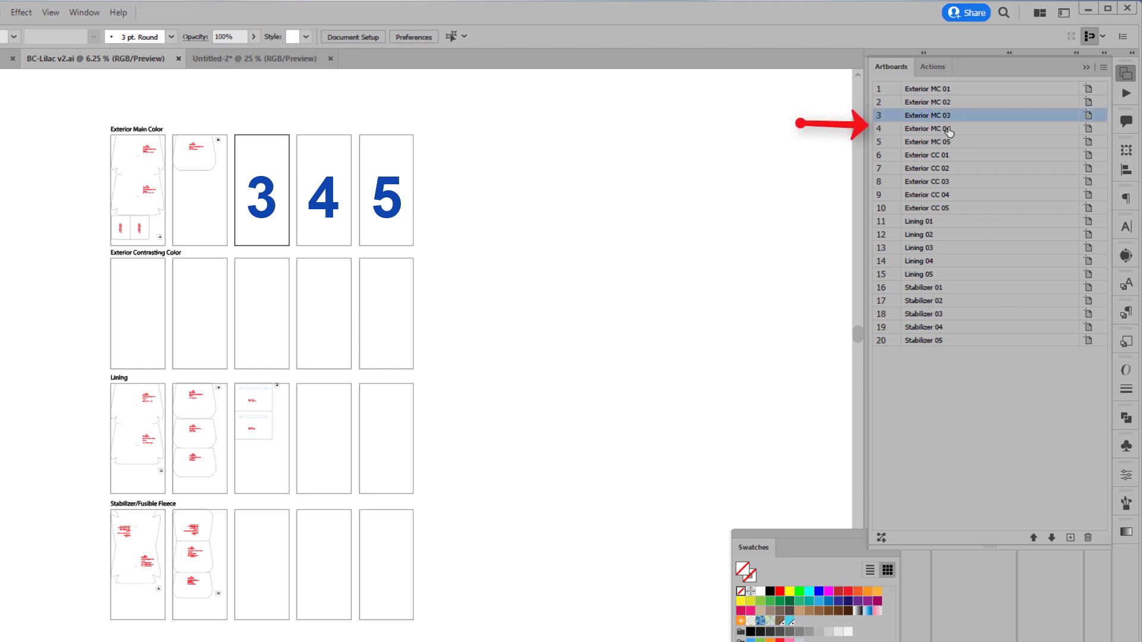
left_click(949, 128, "shift")
left_click(949, 142, "shift")
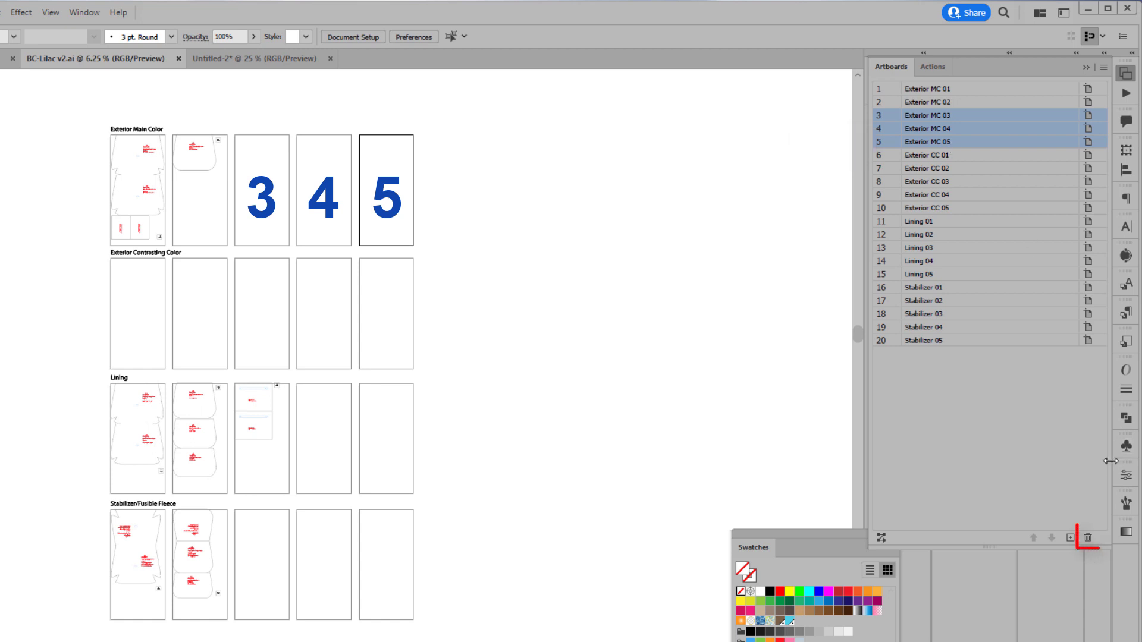
left_click(1087, 537)
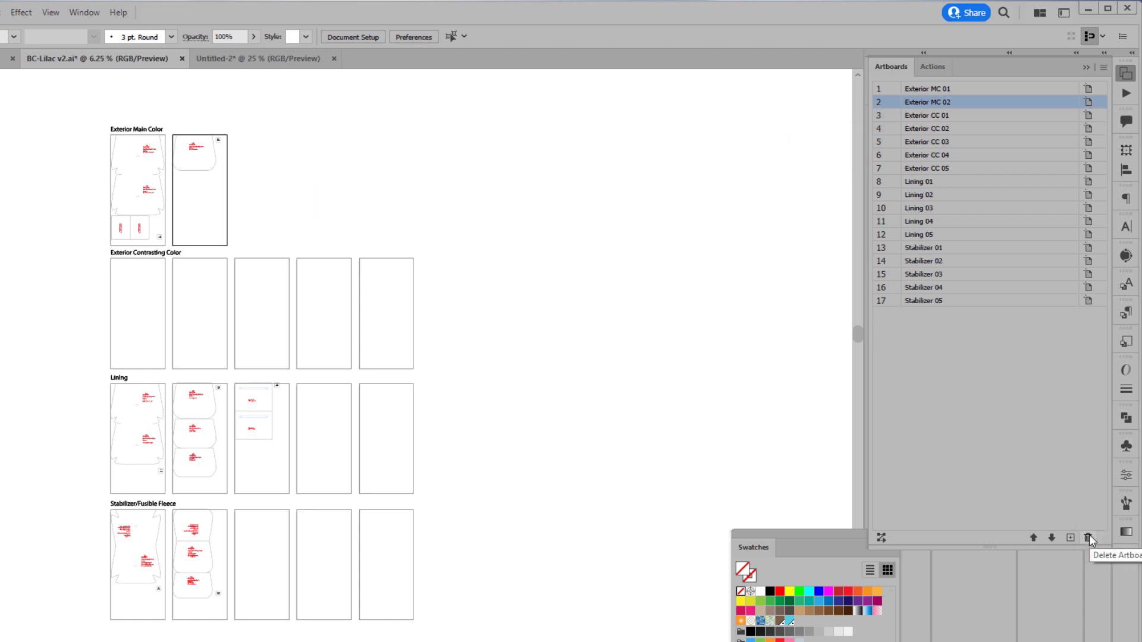
Delete the unused artboards Exterior CC 01 through Exterior CC 05.
left_click(934, 118)
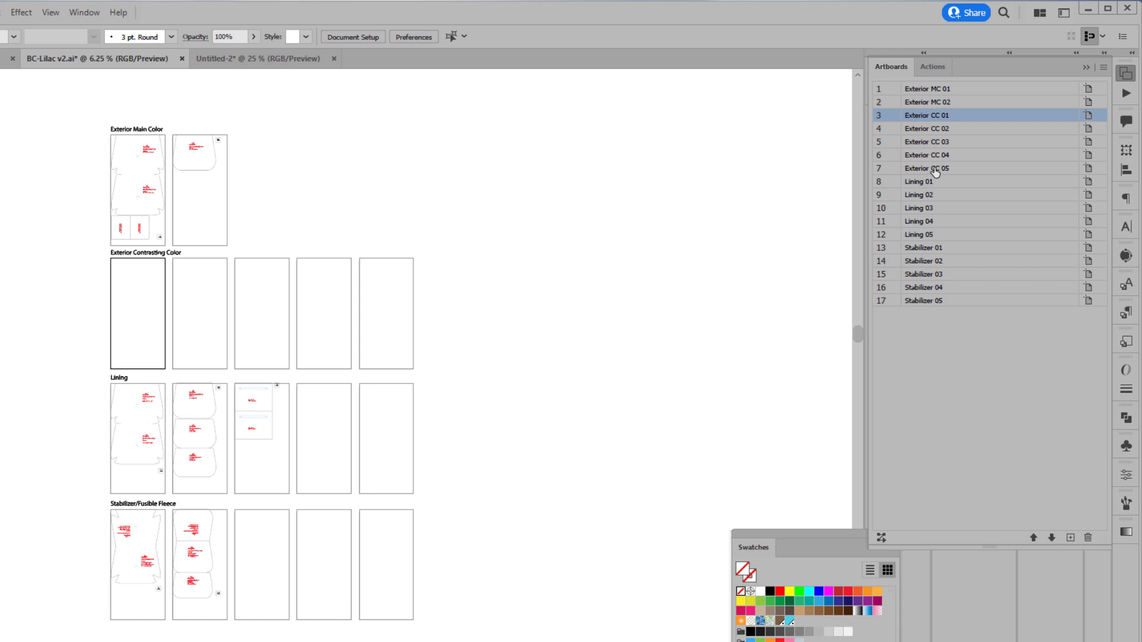
key("shift")
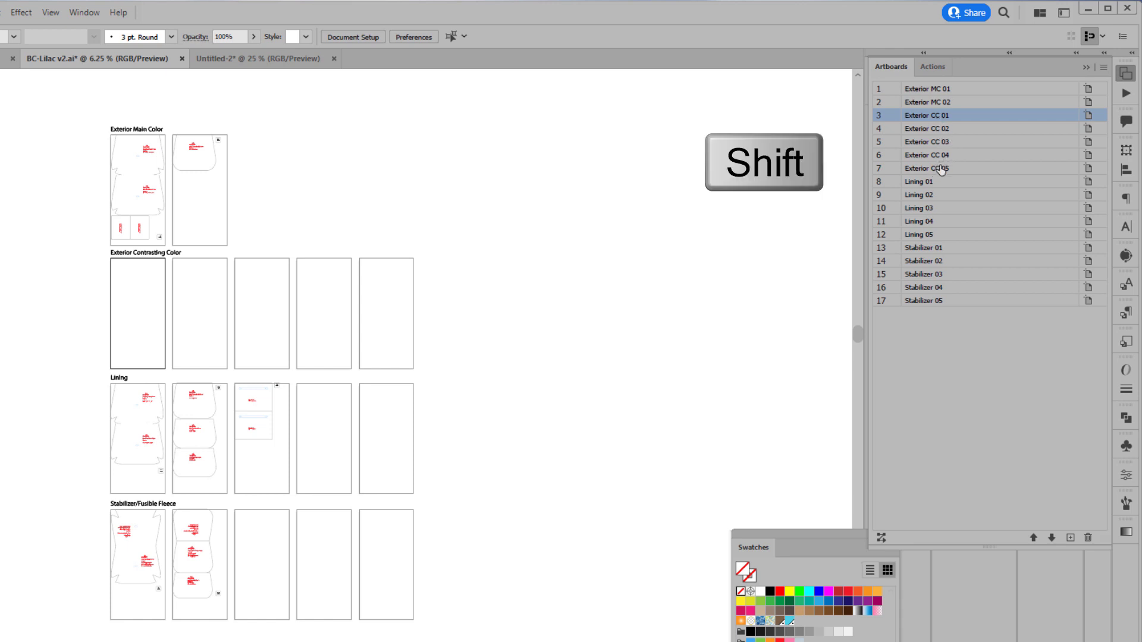
left_click(937, 169, "shift")
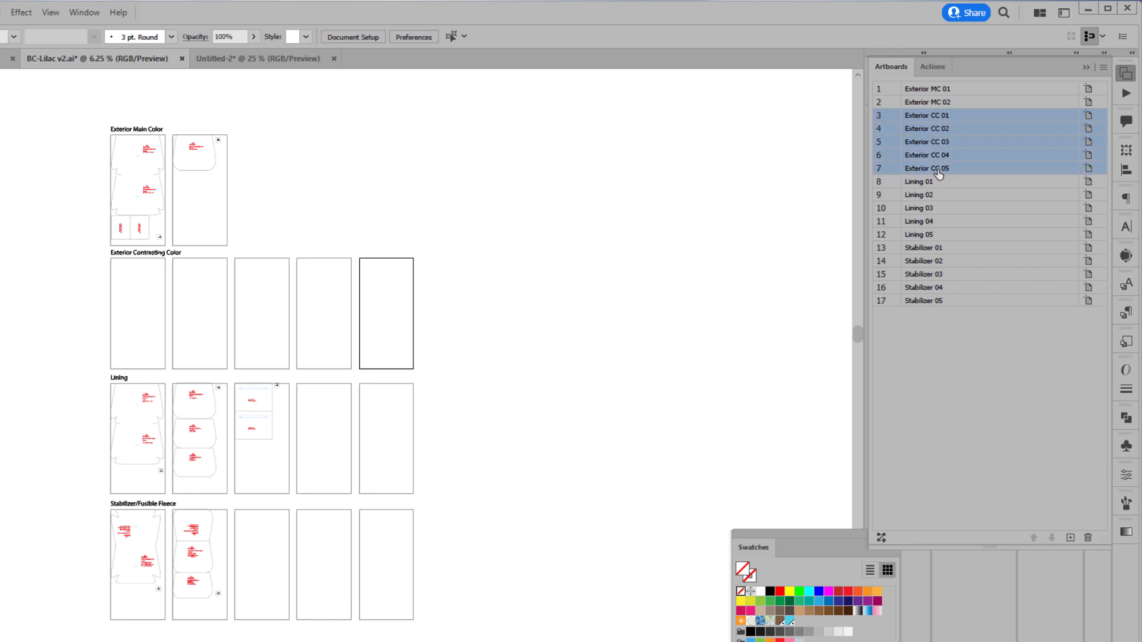
left_click(1088, 538)
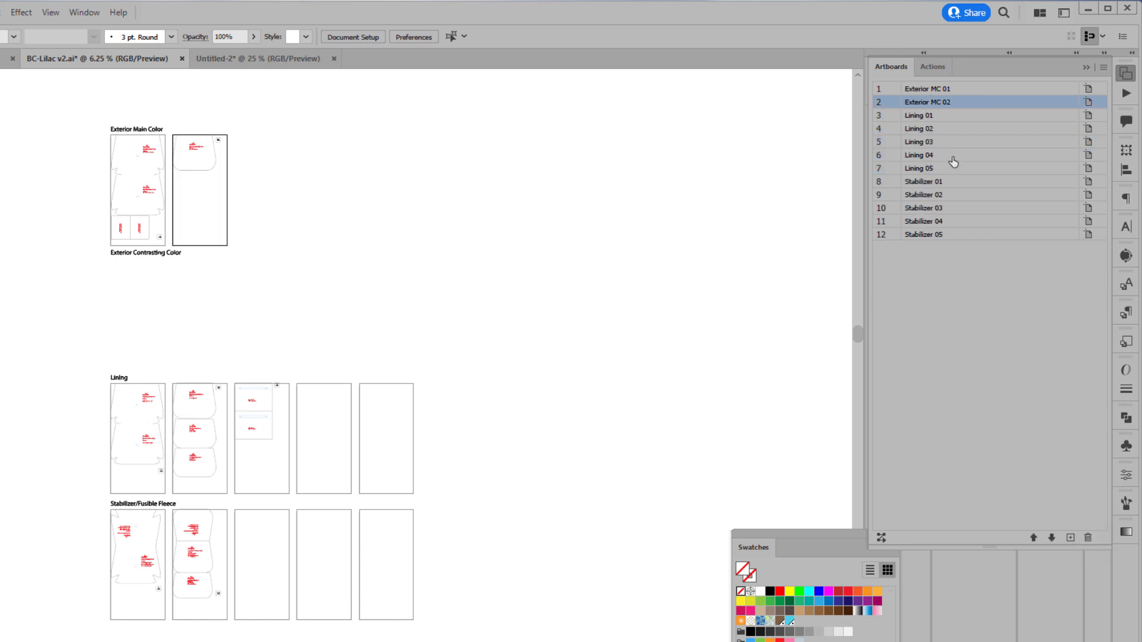
Delete the unused artboards Lining 04 and Lining 05.
left_click(926, 156)
left_click(935, 170, "shift")
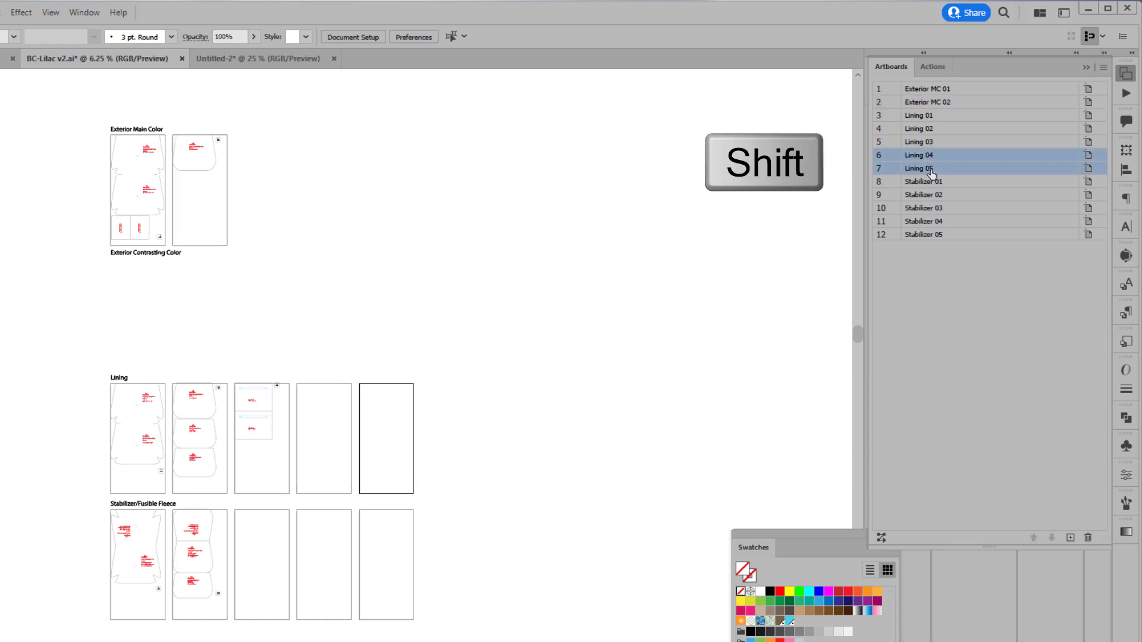
left_click(1088, 538)
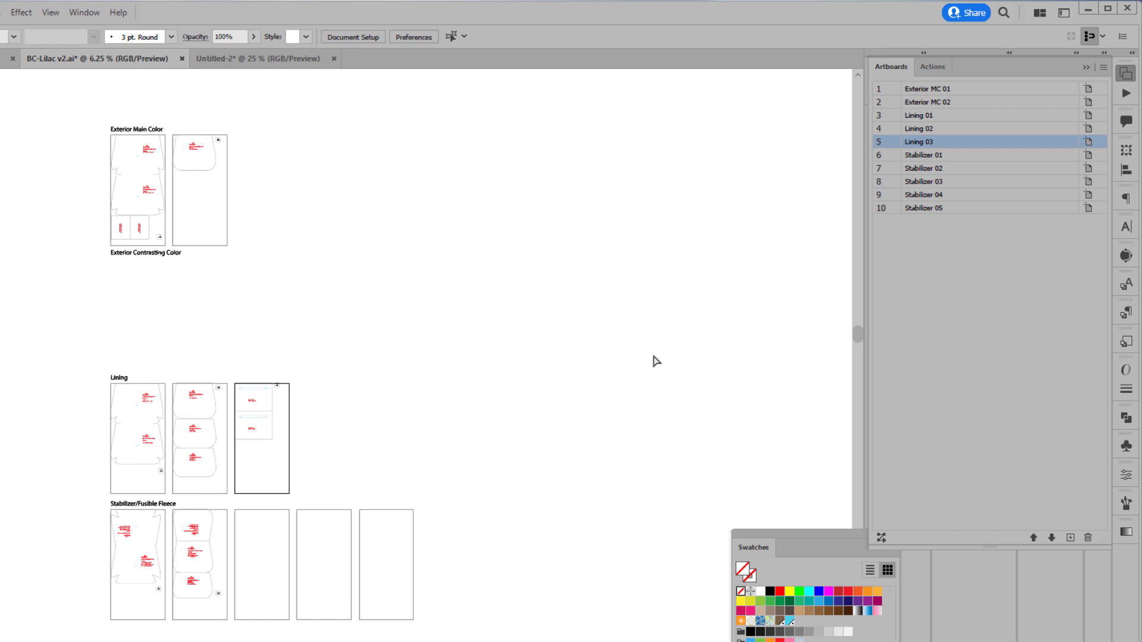
Delete the unused artboards Stabilizer 03, Stabilizer 04 and Stabilizer 05, and save the document.
left_click(931, 186)
left_click(935, 195, "shift")
left_click(935, 208, "shift")
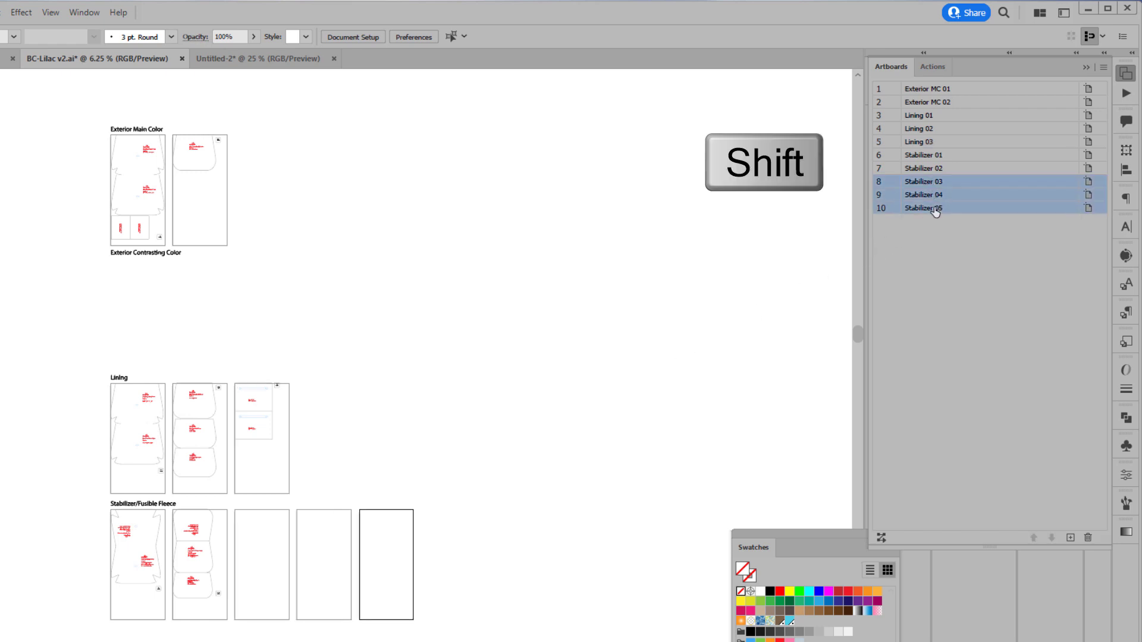
left_click(1089, 538)
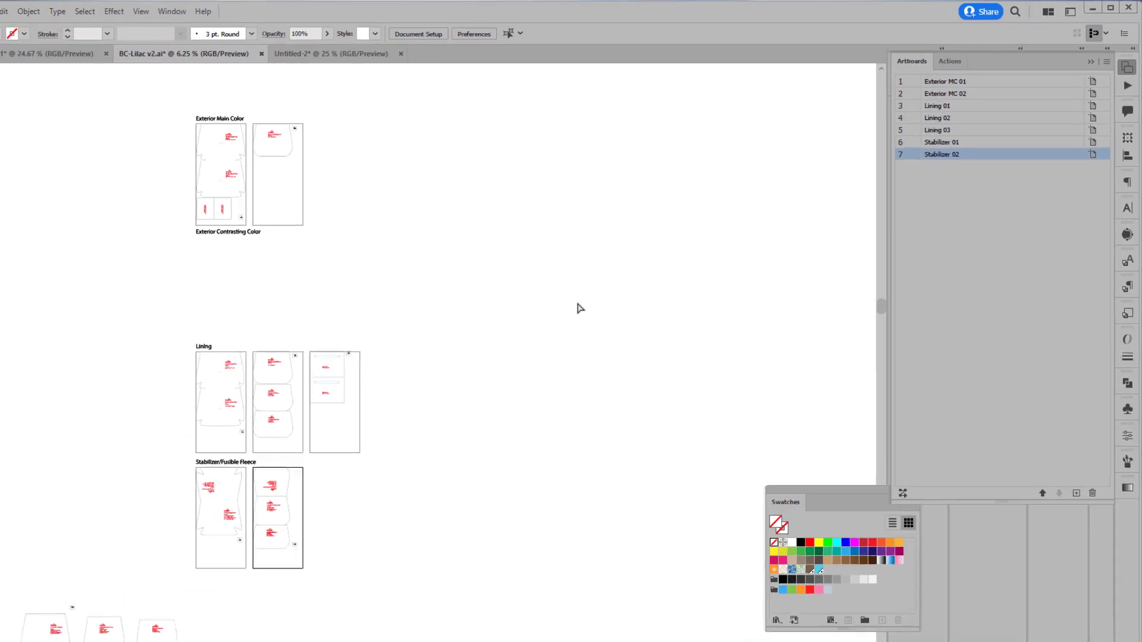
key("ctrl+s")
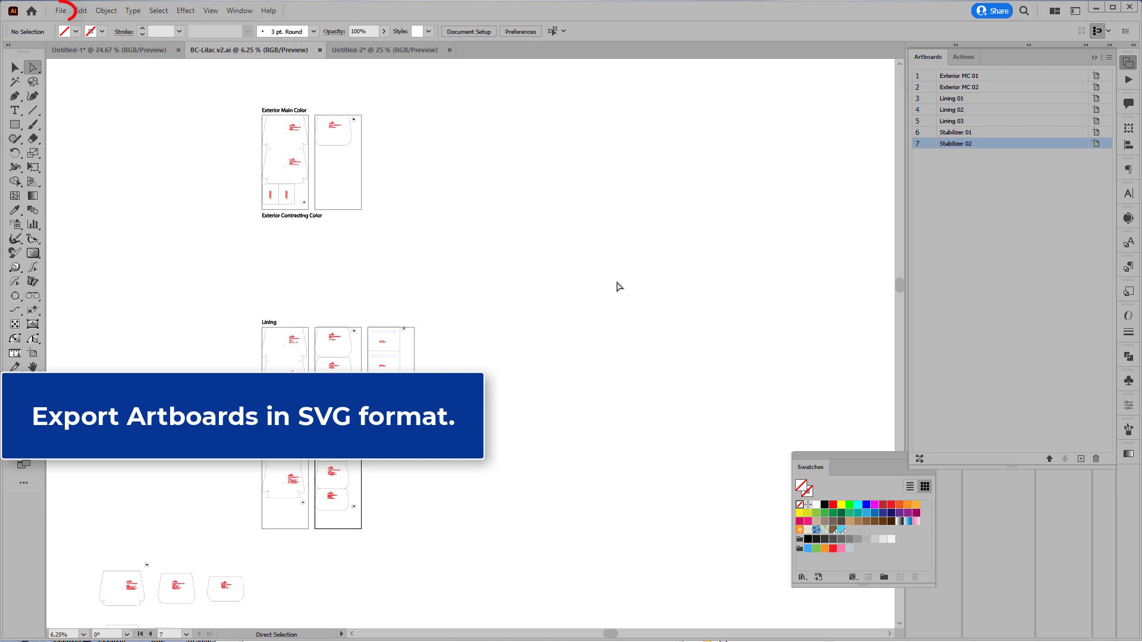
Start an Export As of the document and create and open a folder named "Lilac Messenger SVGs" inside Blue Calla Patterns.
left_click(59, 11)
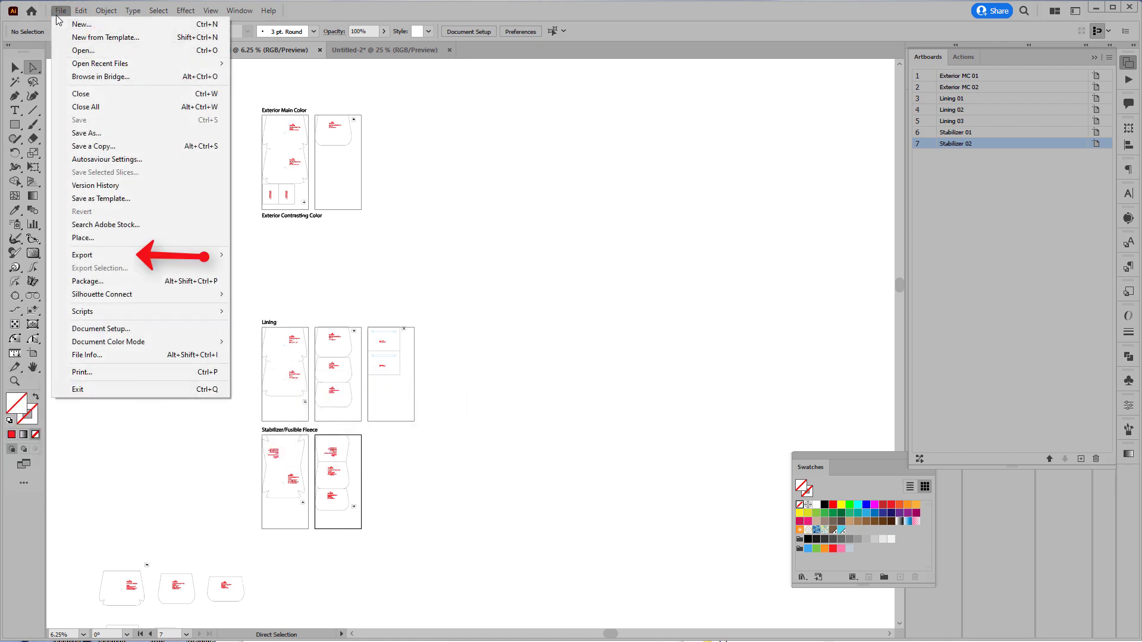
mouse_move(132, 257)
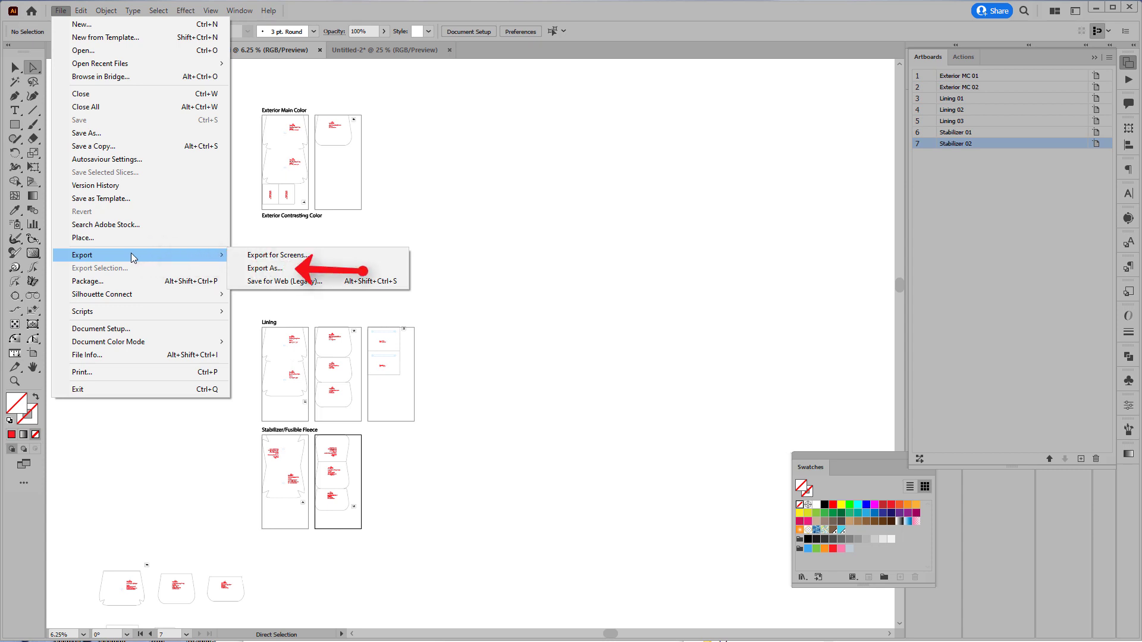
left_click(268, 268)
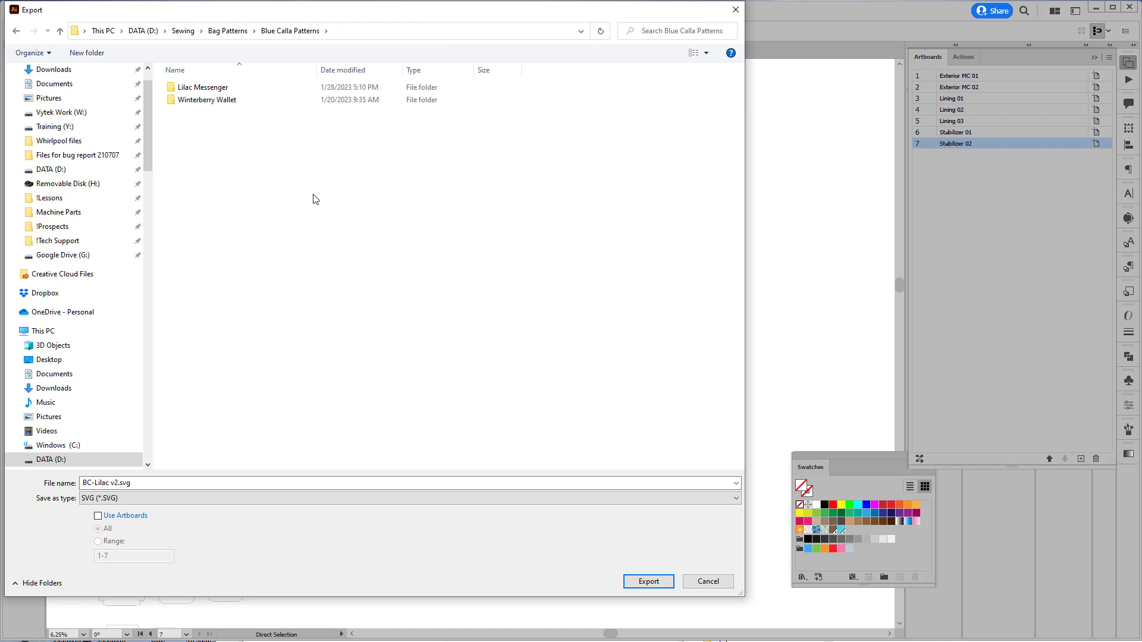
left_click(88, 54)
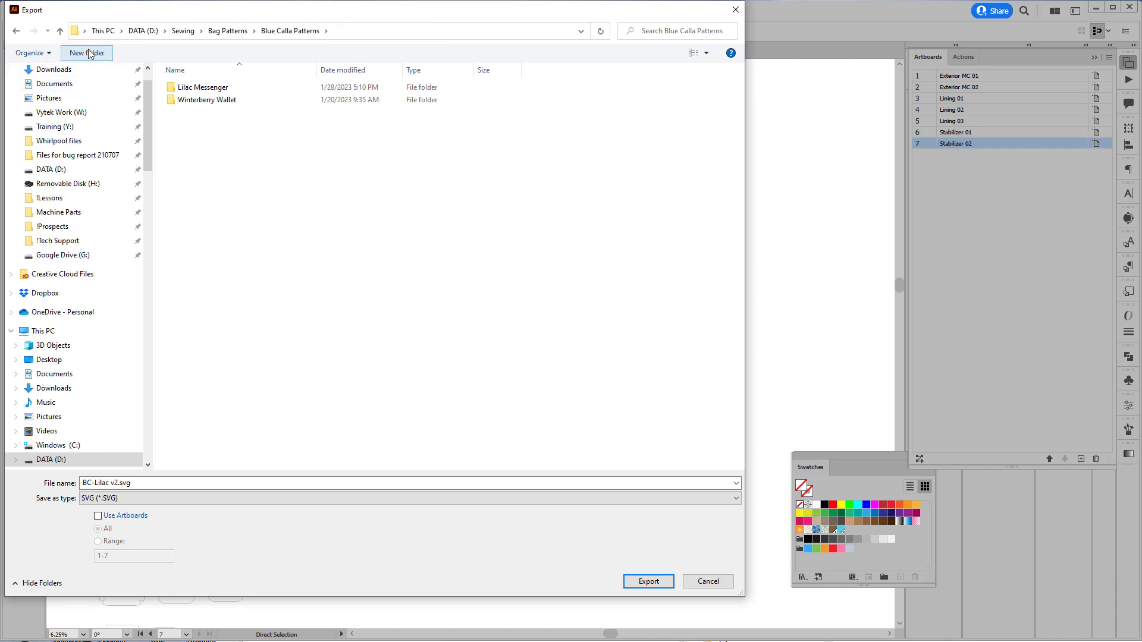
type("Lilac Mess")
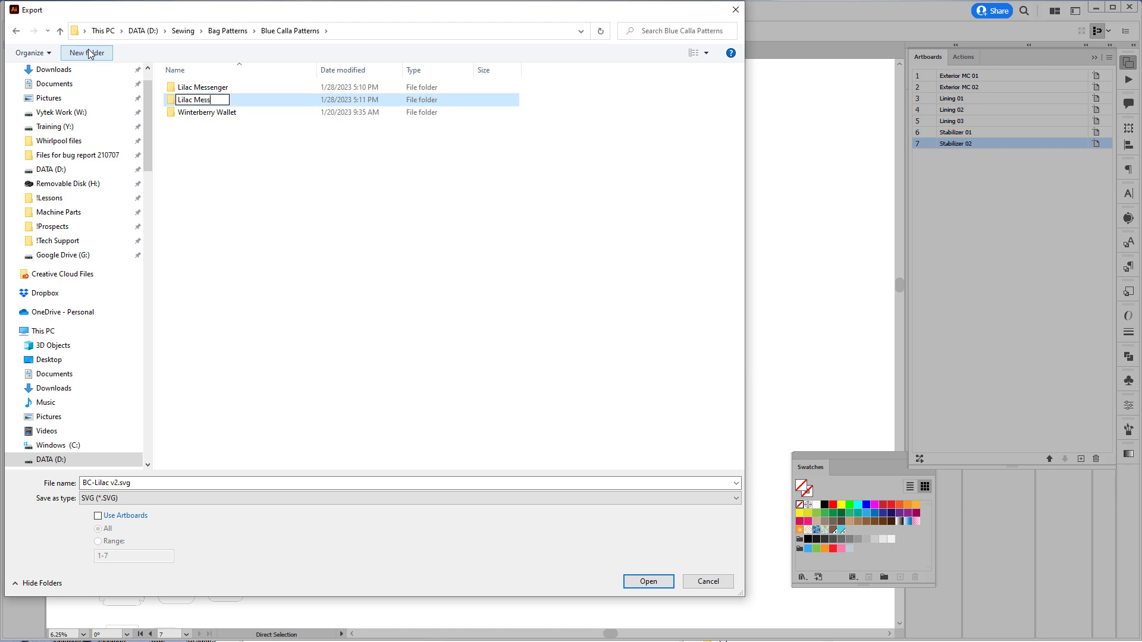
type("enger SVGs")
key("Return")
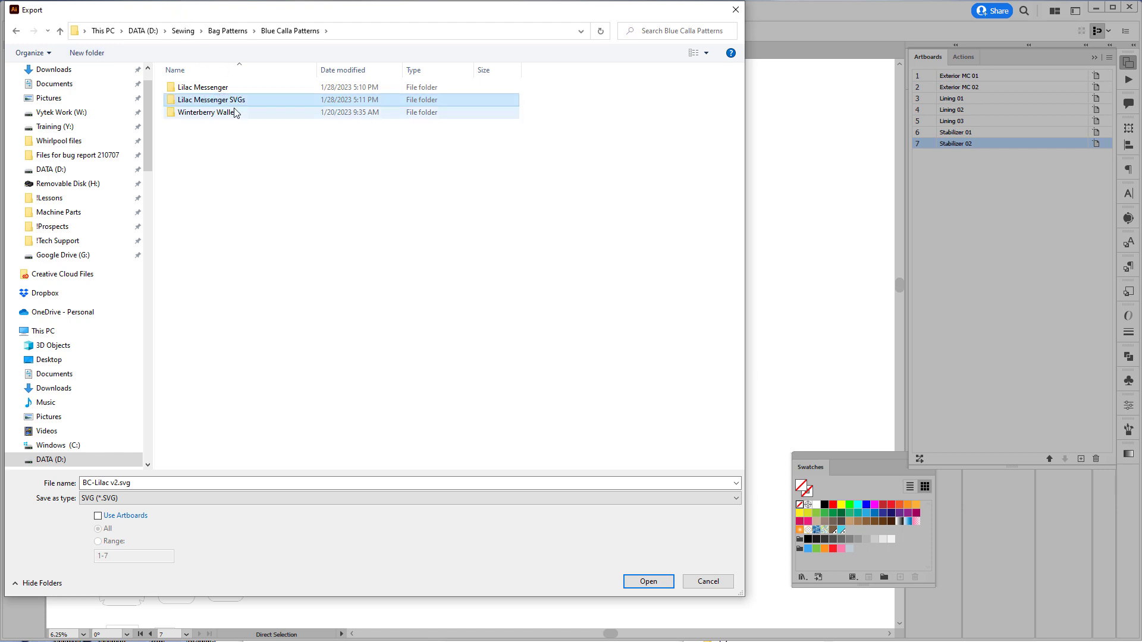
double_click(233, 101)
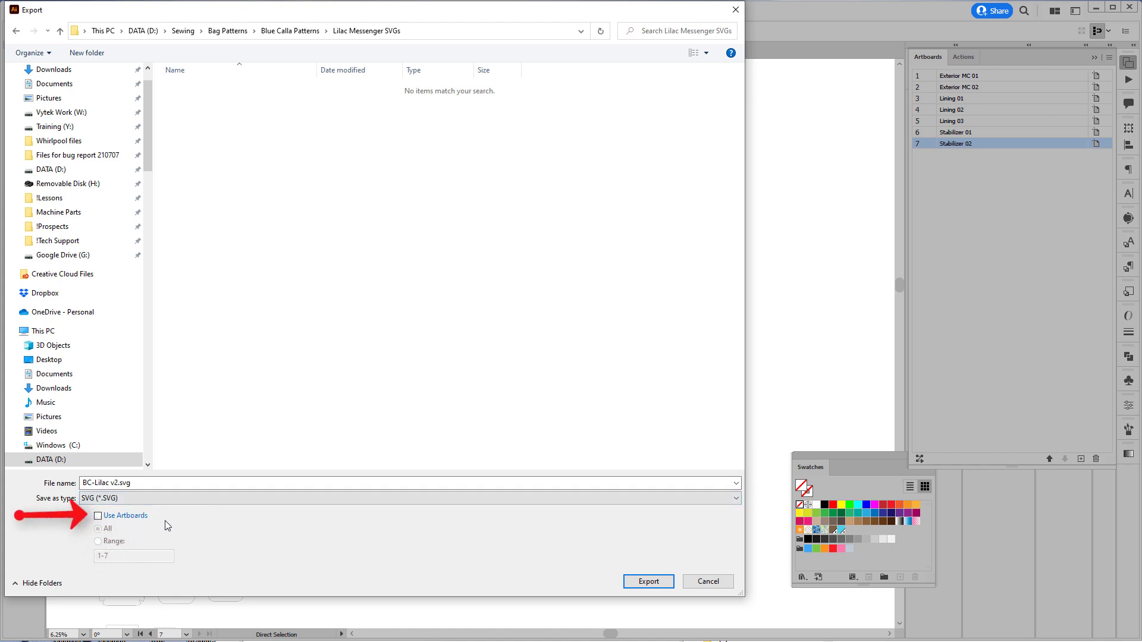
Export all artboards as separate SVG files named from BC-Lilac v2, accepting the current SVG options.
left_click(98, 517)
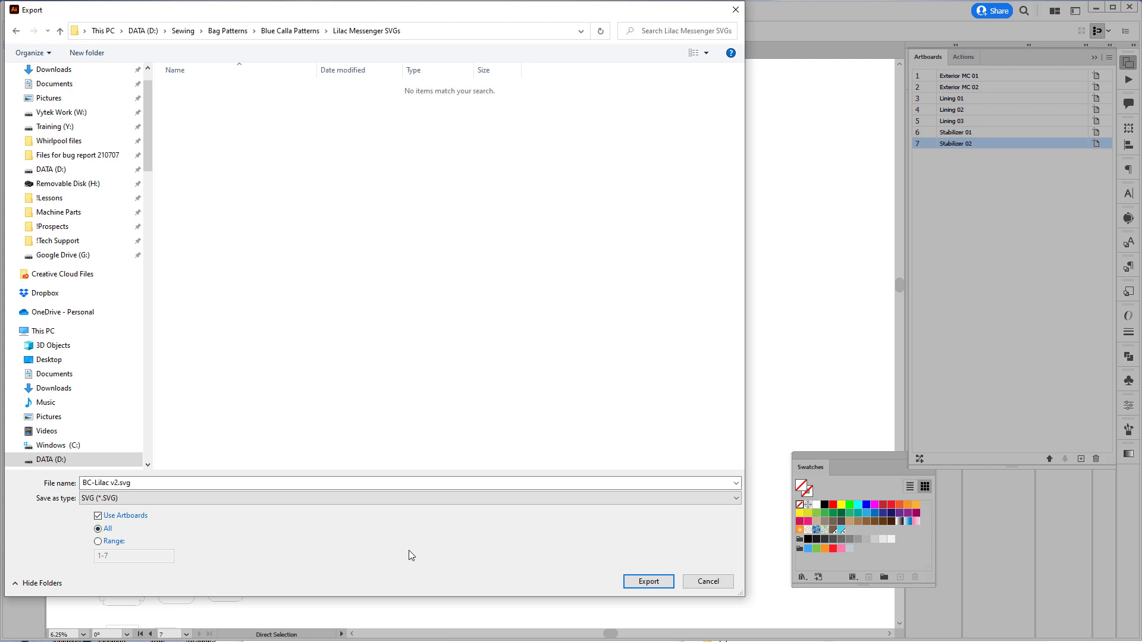
left_click(648, 582)
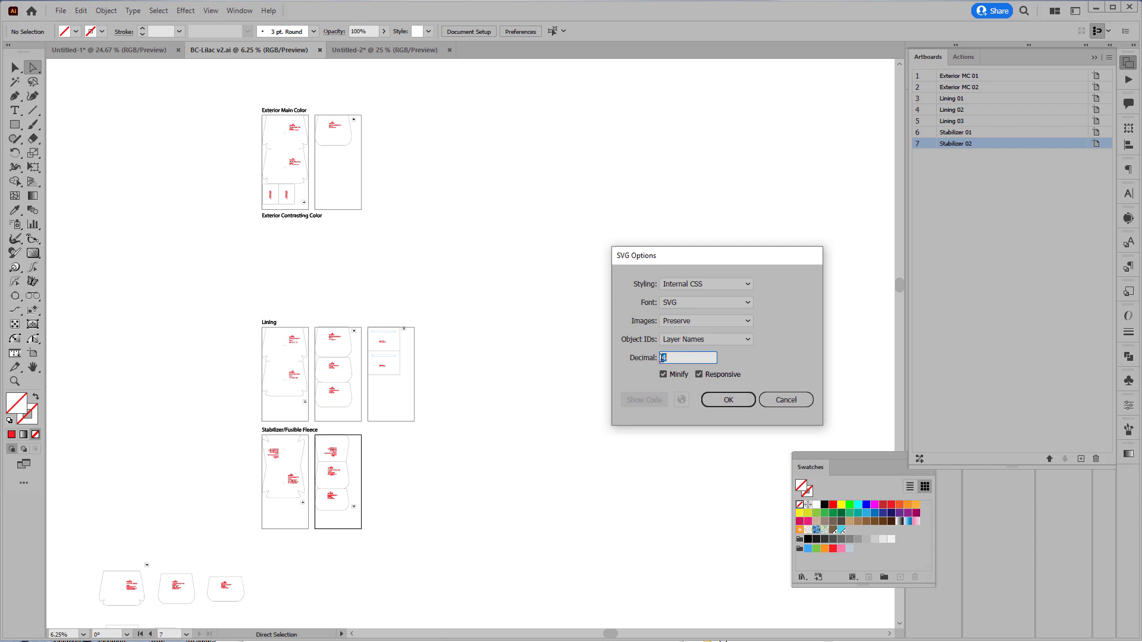
left_click(731, 402)
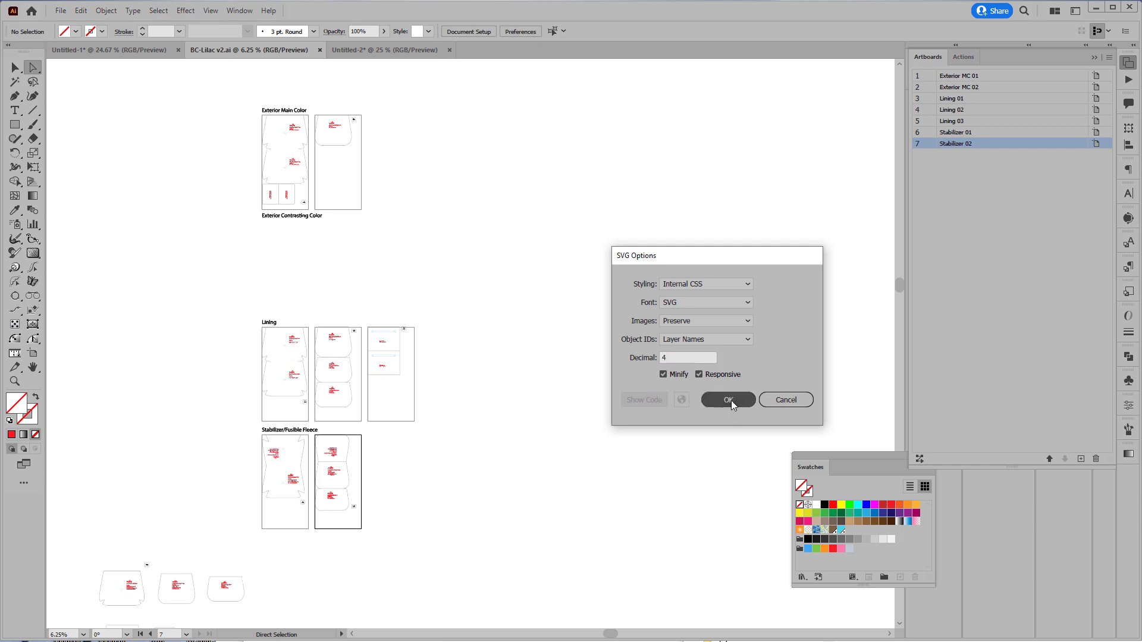